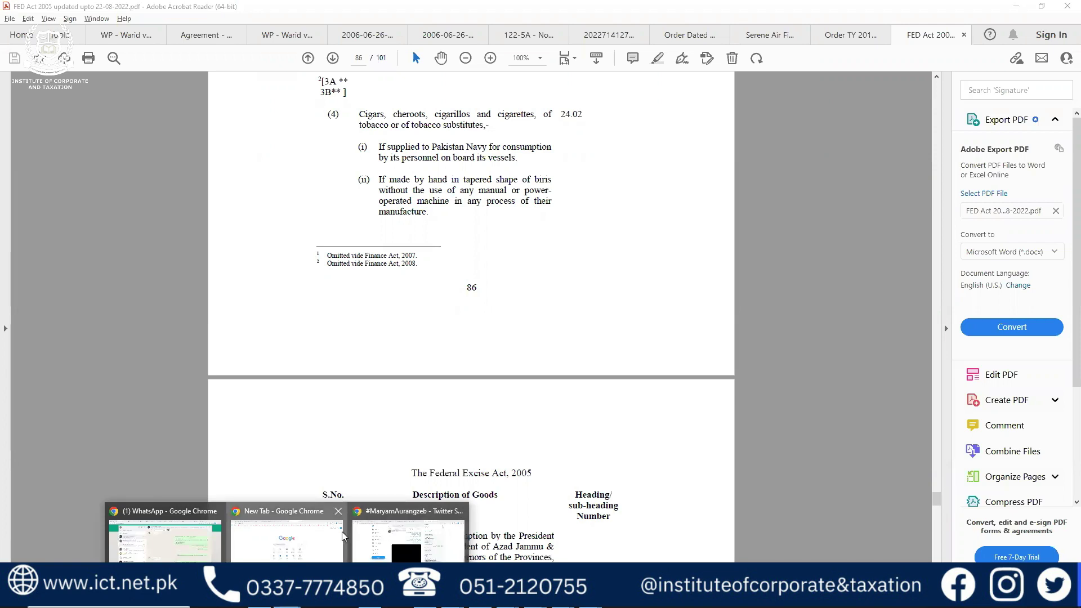
- Switch from the FED Act 2005 PDF in Acrobat to the browser's New Tab window
{"action": "left_click", "coordinate": [342, 537]}
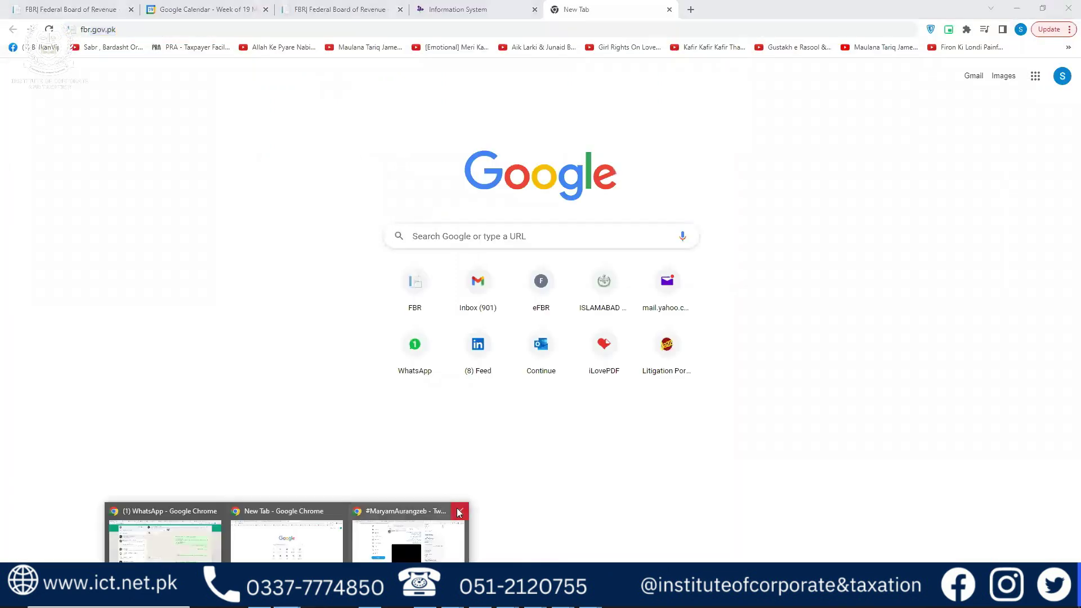
- Close the Twitter window, return to the IRIS tab, exit the open record and dismiss the scam warning
{"action": "left_click", "coordinate": [460, 512]}
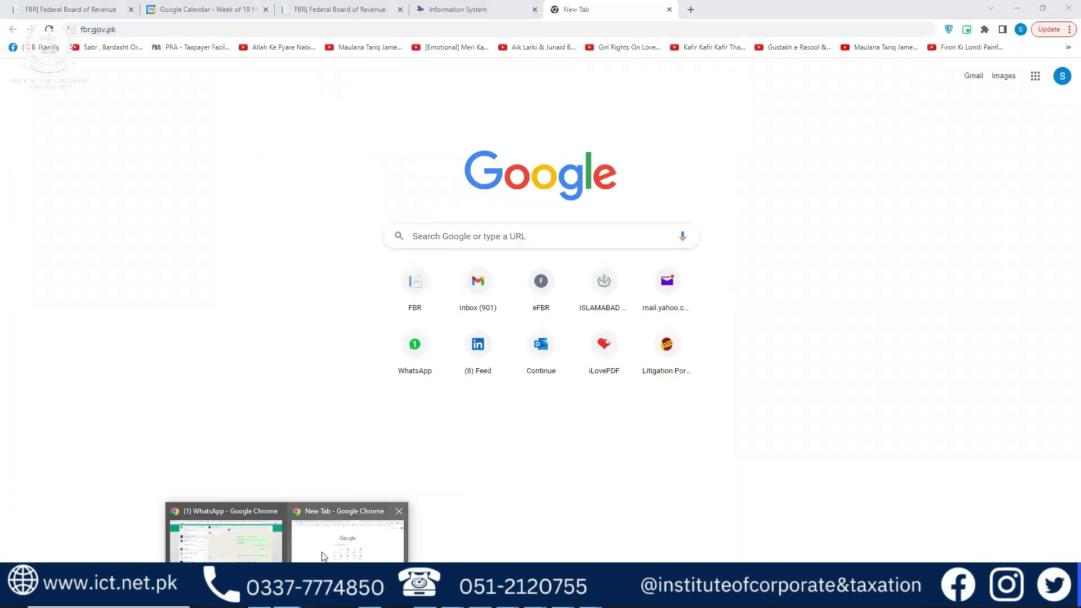
{"action": "left_click", "coordinate": [351, 540]}
{"action": "left_click", "coordinate": [440, 6]}
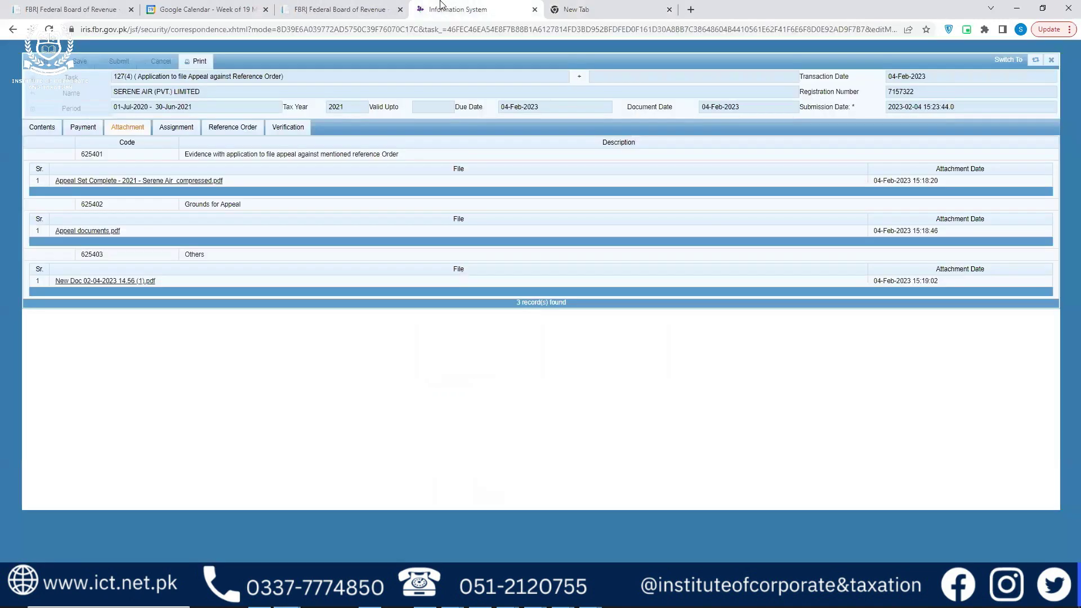
{"action": "left_click", "coordinate": [1050, 63]}
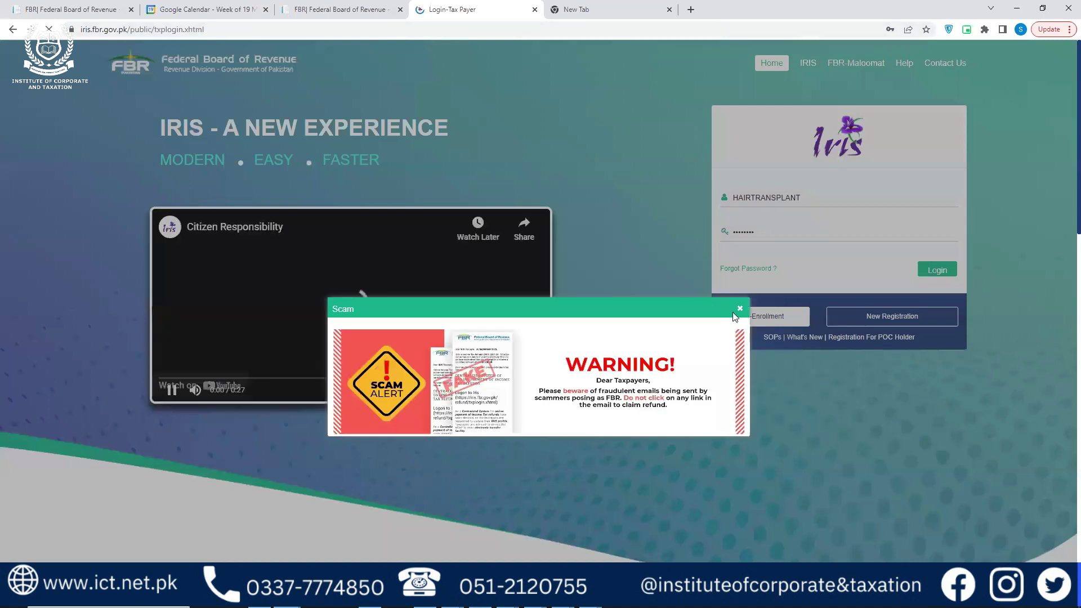
{"action": "left_click", "coordinate": [739, 309]}
- Fill in the saved registration number and credentials, then sign in to IRIS
{"action": "left_click", "coordinate": [741, 204]}
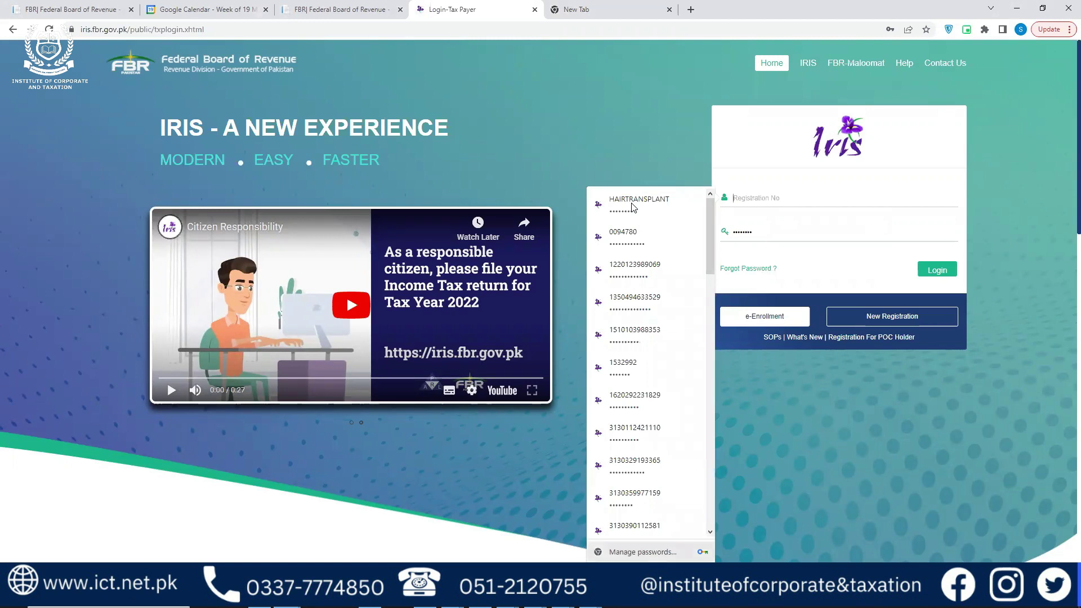
{"action": "type", "text": "53"}
{"action": "key", "text": "Down"}
{"action": "key", "text": "Return"}
{"action": "left_click", "coordinate": [941, 271]}
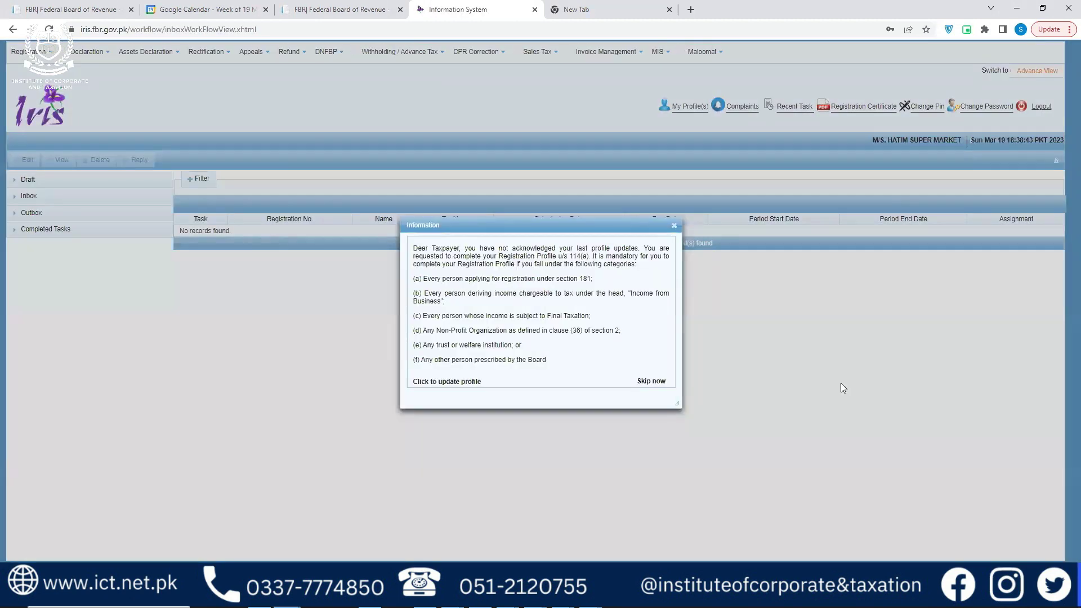
- Skip the profile-update reminder so the empty workflow inbox is visible
{"action": "left_click", "coordinate": [651, 383]}
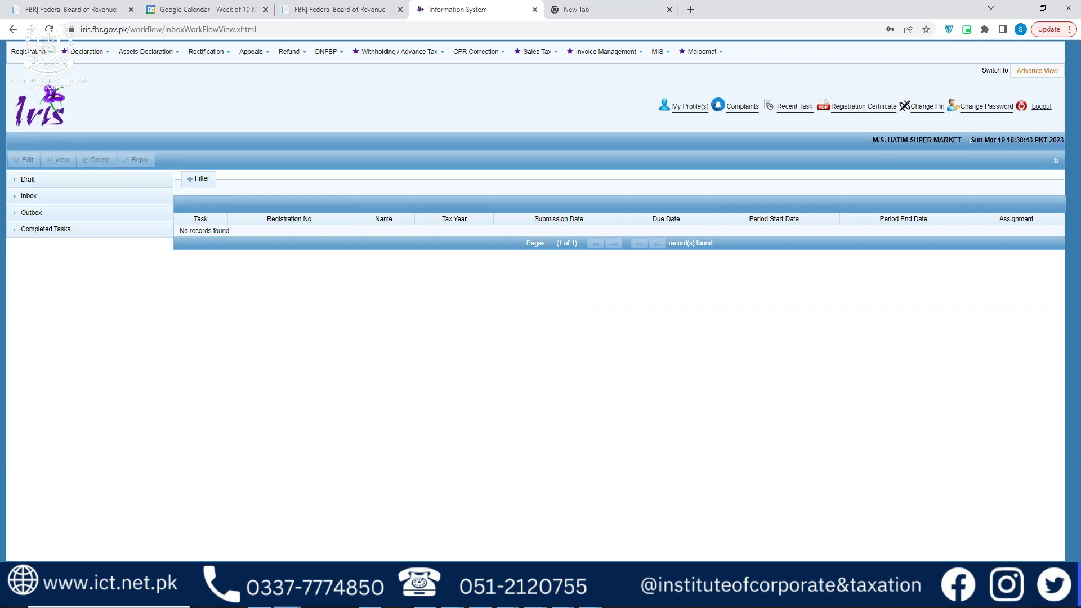
{"action": "left_click", "coordinate": [606, 544]}
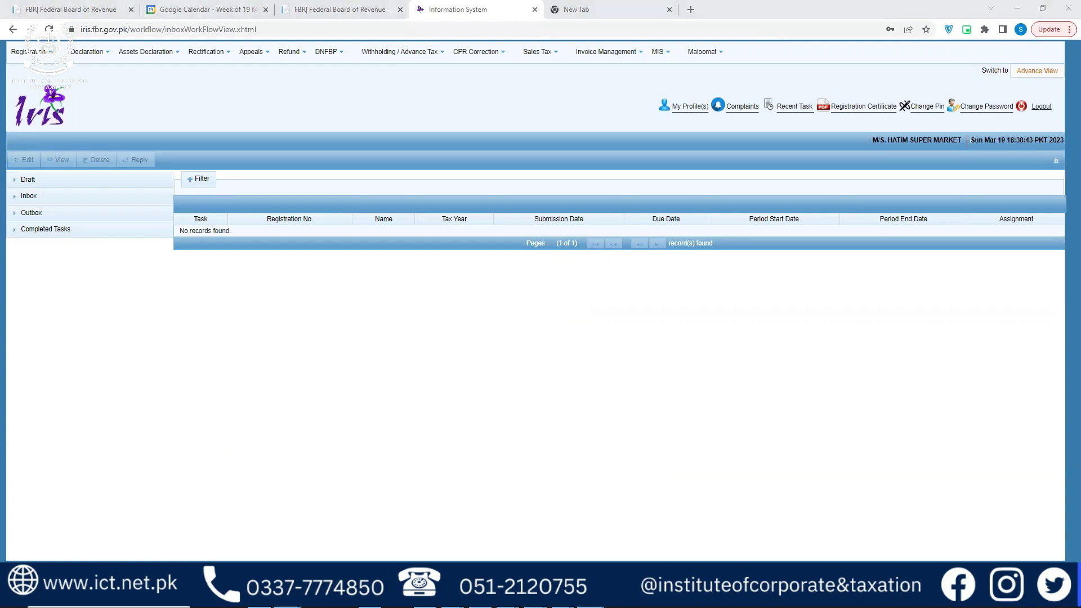
{"action": "mouse_move", "coordinate": [586, 547]}
- Expand Draft in the workflow panel and list the Declaration (NEW) drafts, which are empty
{"action": "left_click", "coordinate": [129, 186]}
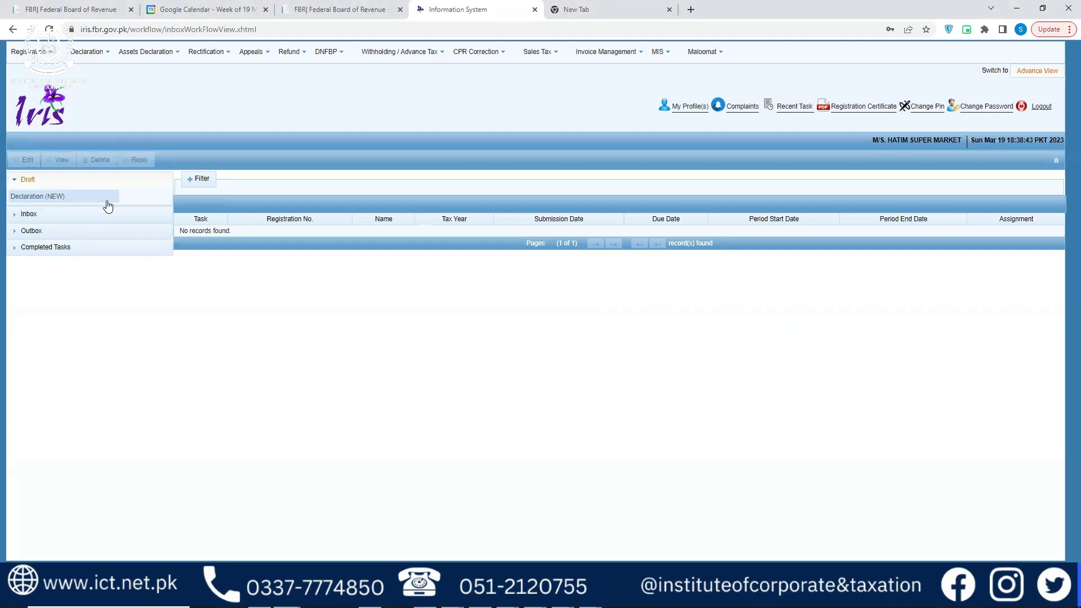
{"action": "left_click", "coordinate": [107, 202]}
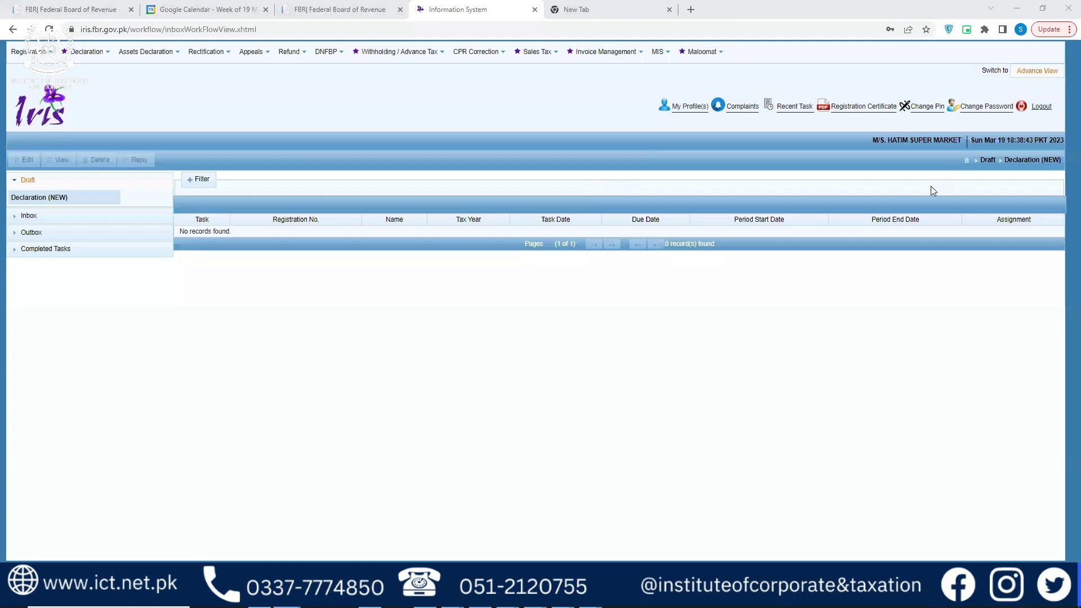
- Start a 26(1) Sales Tax and Federal Excise return and select the 01-Feb-2023 period from 2023
{"action": "left_click", "coordinate": [72, 53]}
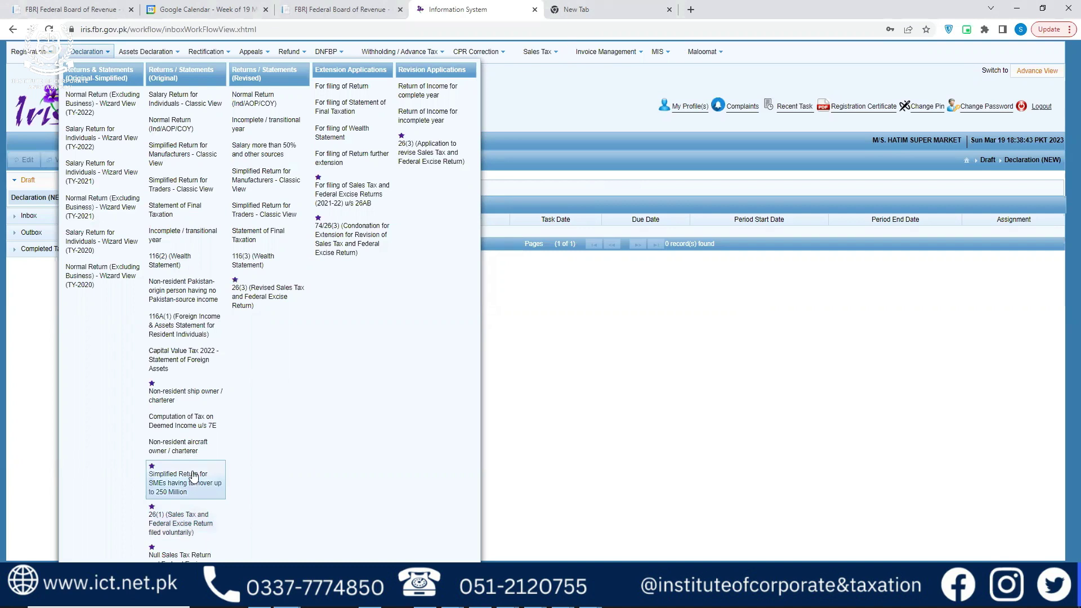
{"action": "left_click", "coordinate": [179, 530]}
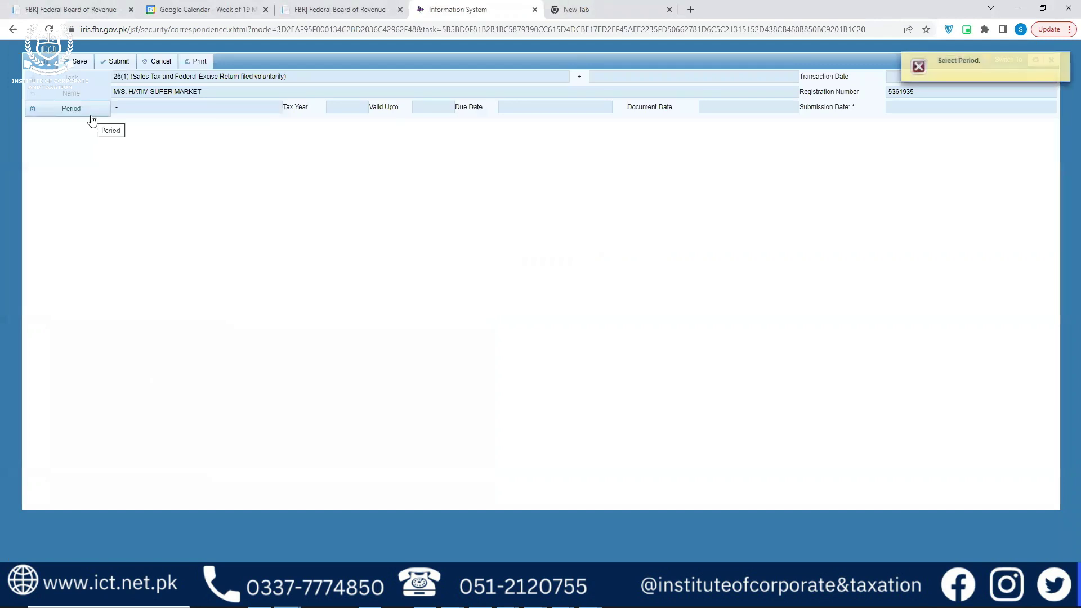
{"action": "left_click", "coordinate": [91, 114]}
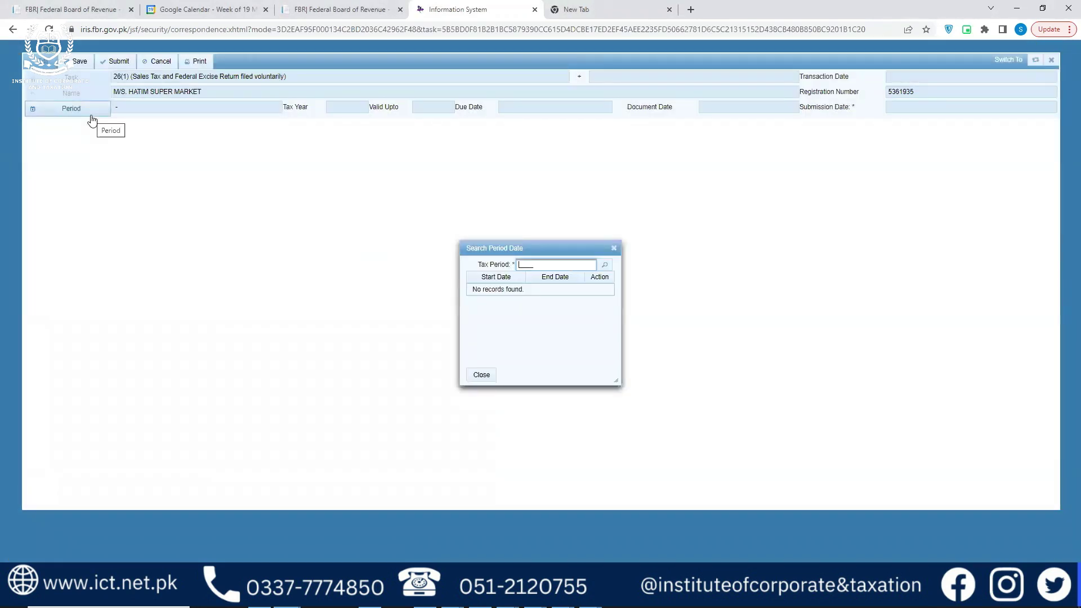
{"action": "type", "text": "2023"}
{"action": "key", "text": "Return"}
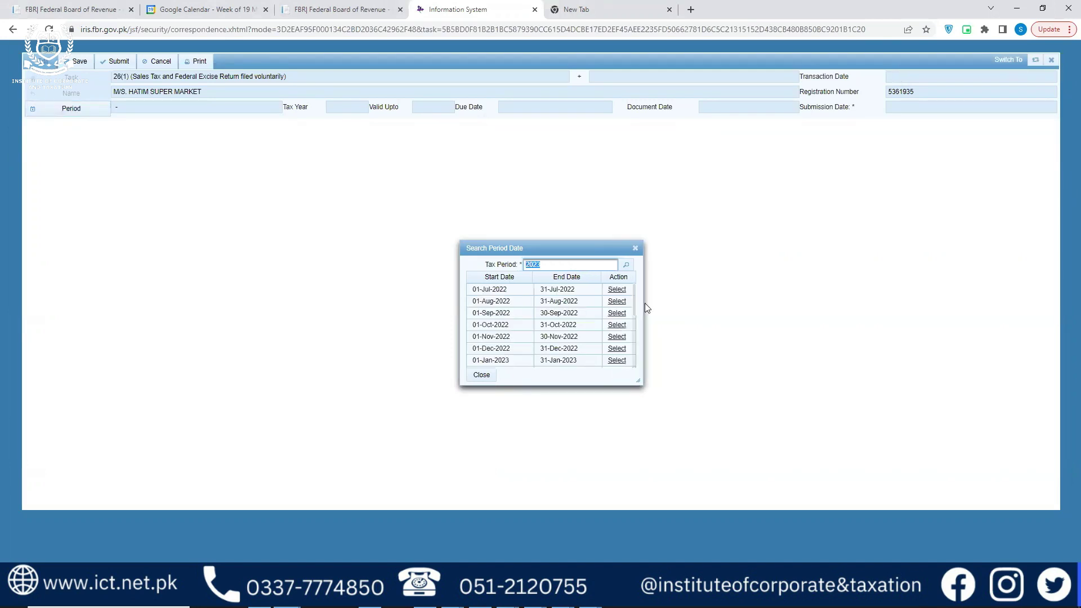
{"action": "scroll", "coordinate": [535, 360], "scroll_direction": "down", "scroll_amount": 1}
{"action": "scroll", "coordinate": [535, 360], "scroll_direction": "down", "scroll_amount": 3}
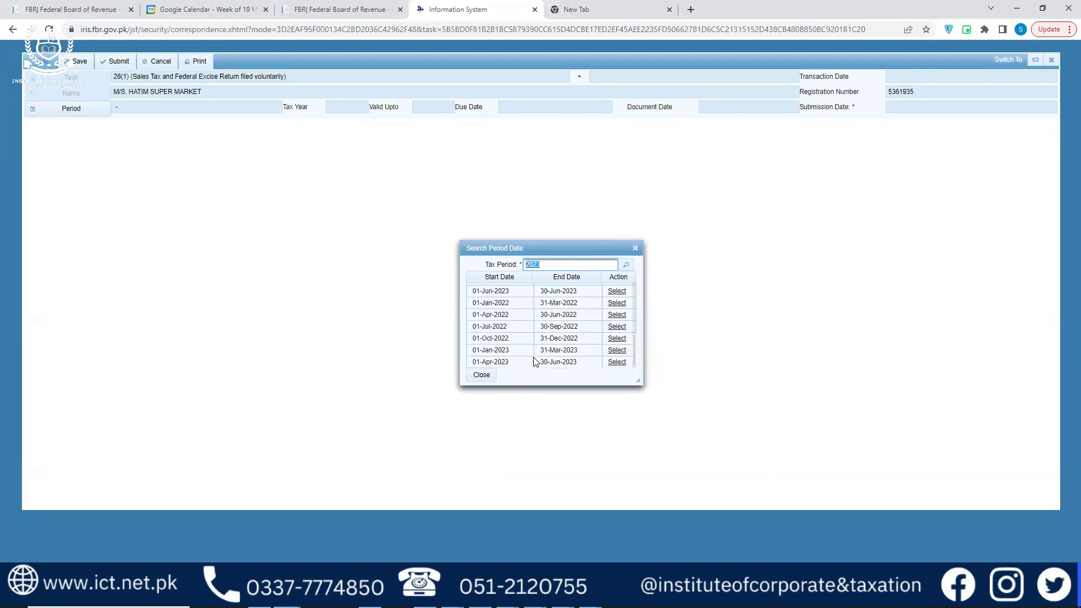
{"action": "scroll", "coordinate": [560, 348], "scroll_direction": "up", "scroll_amount": 5}
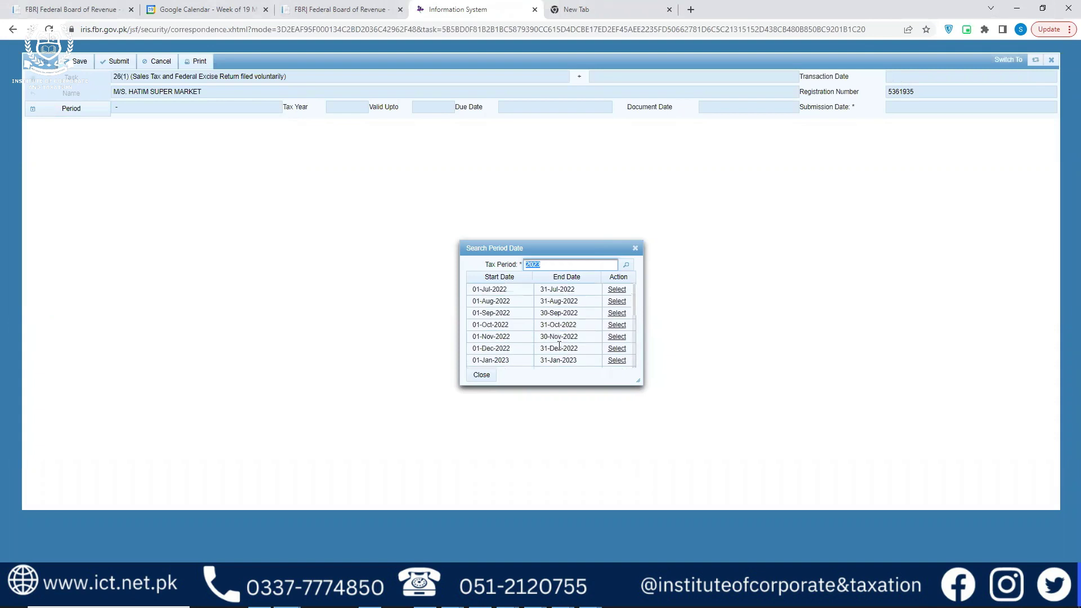
{"action": "scroll", "coordinate": [559, 346], "scroll_direction": "down", "scroll_amount": 3}
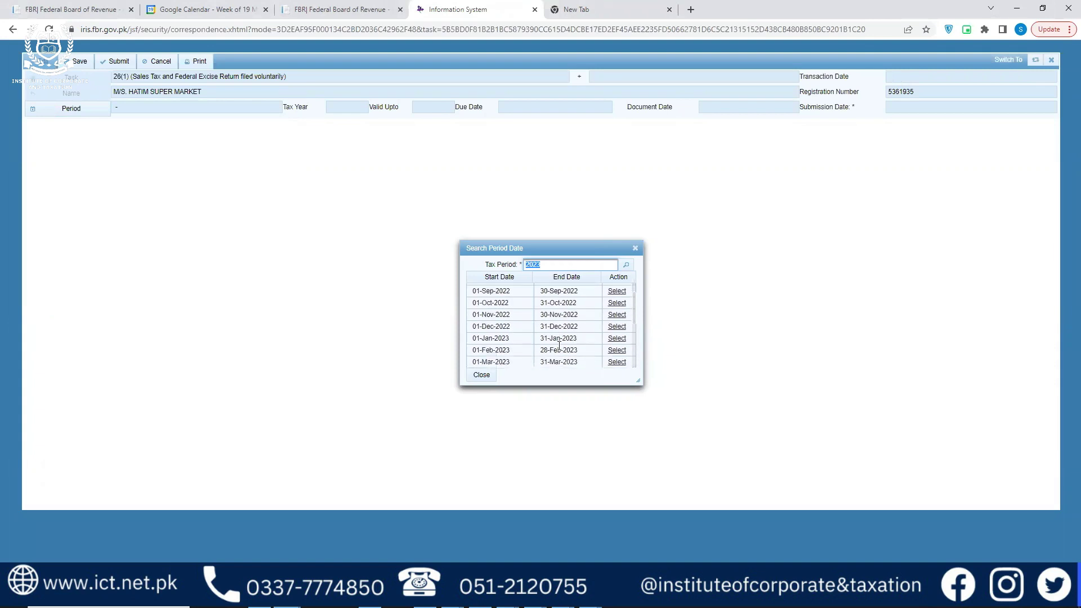
{"action": "left_click", "coordinate": [615, 350]}
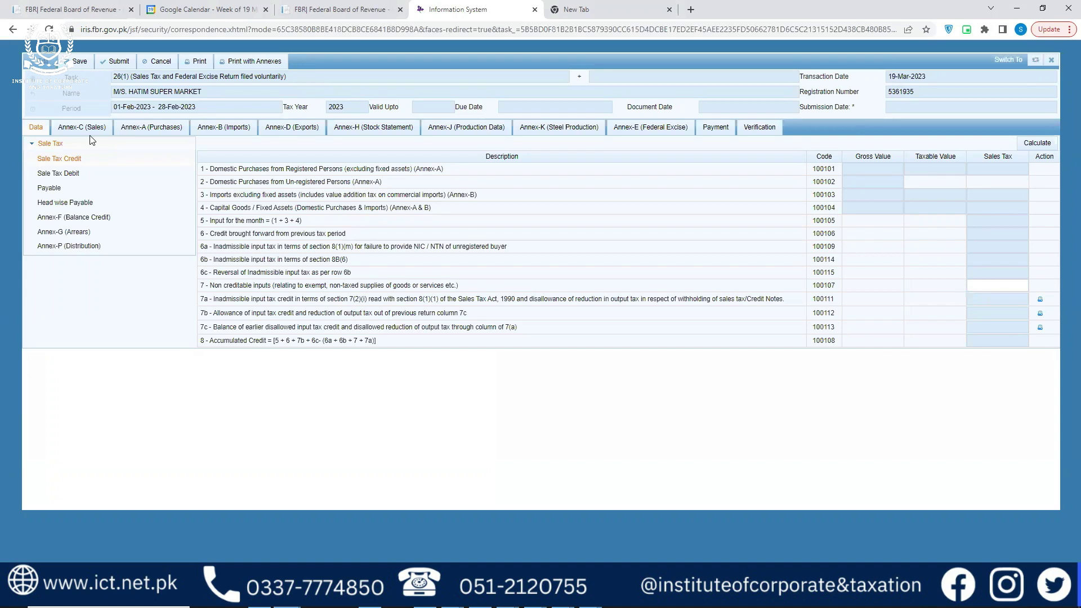
- Zoom in twice, then open the IRIS taxpayer login page from the FBR website, dismissing the scam warning
{"action": "key", "text": "ctrl+plus"}
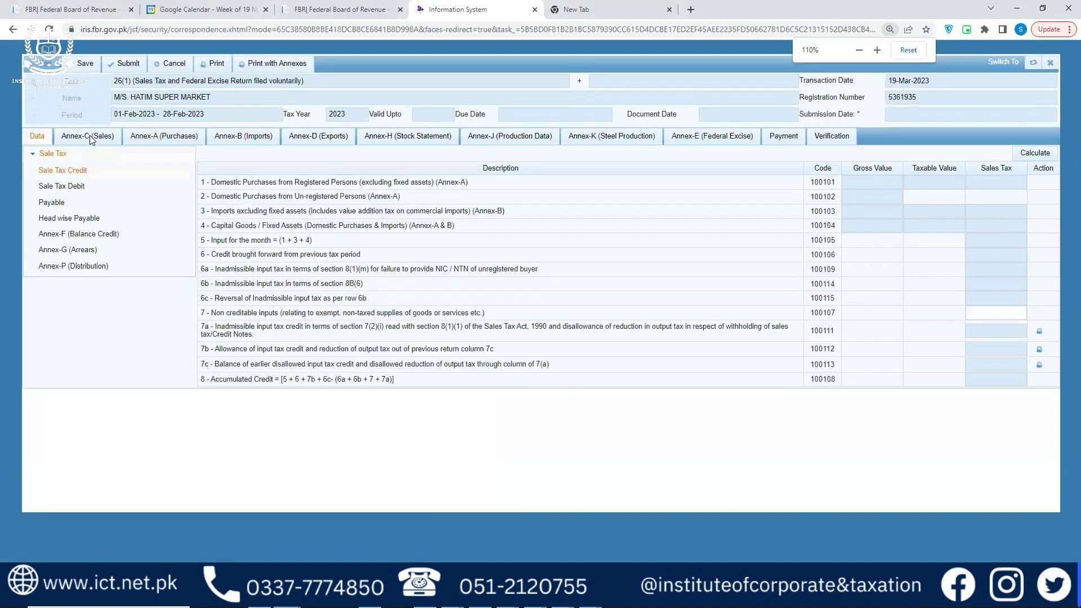
{"action": "key", "text": "ctrl+plus"}
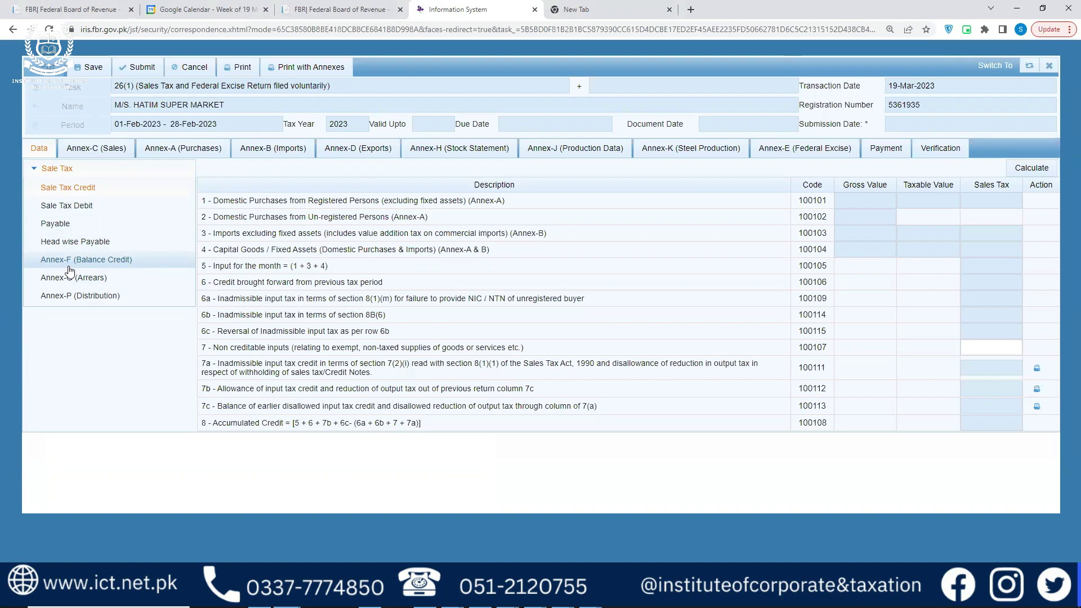
{"action": "left_click", "coordinate": [304, 10]}
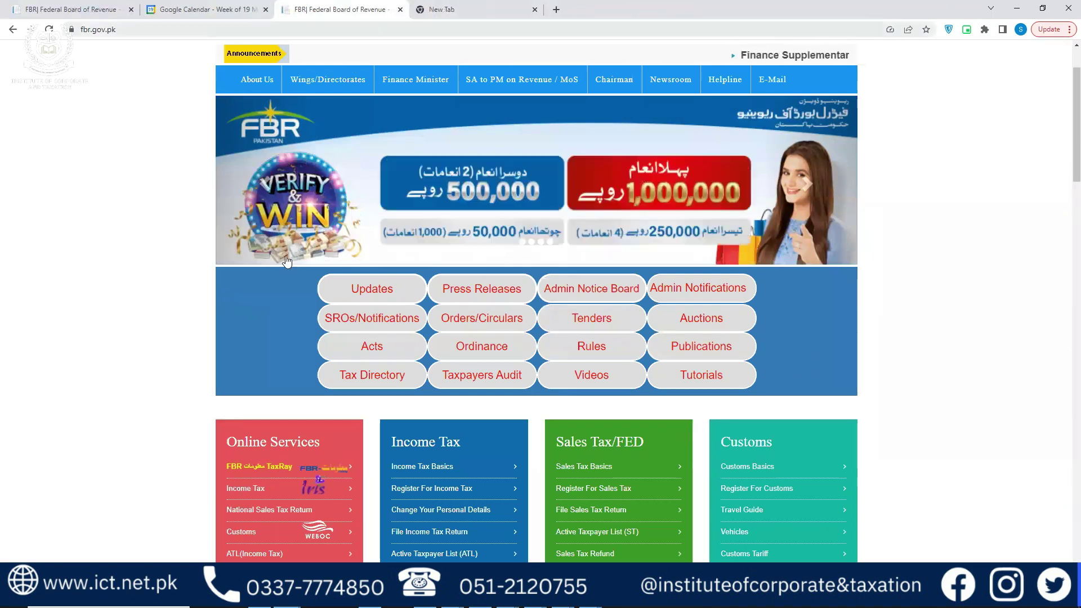
{"action": "left_click", "coordinate": [248, 489]}
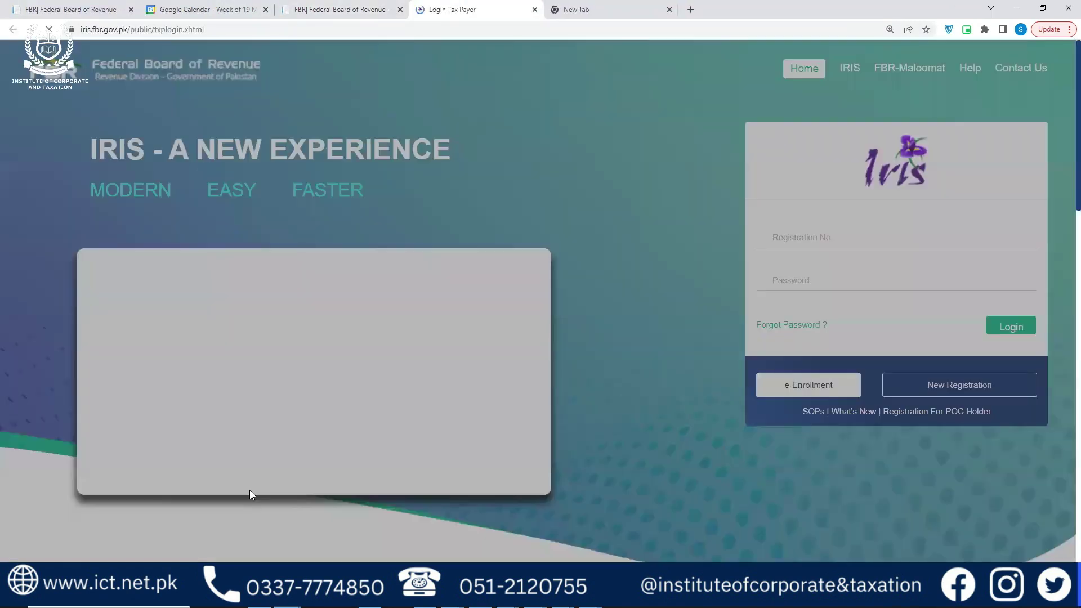
{"action": "left_click", "coordinate": [888, 293]}
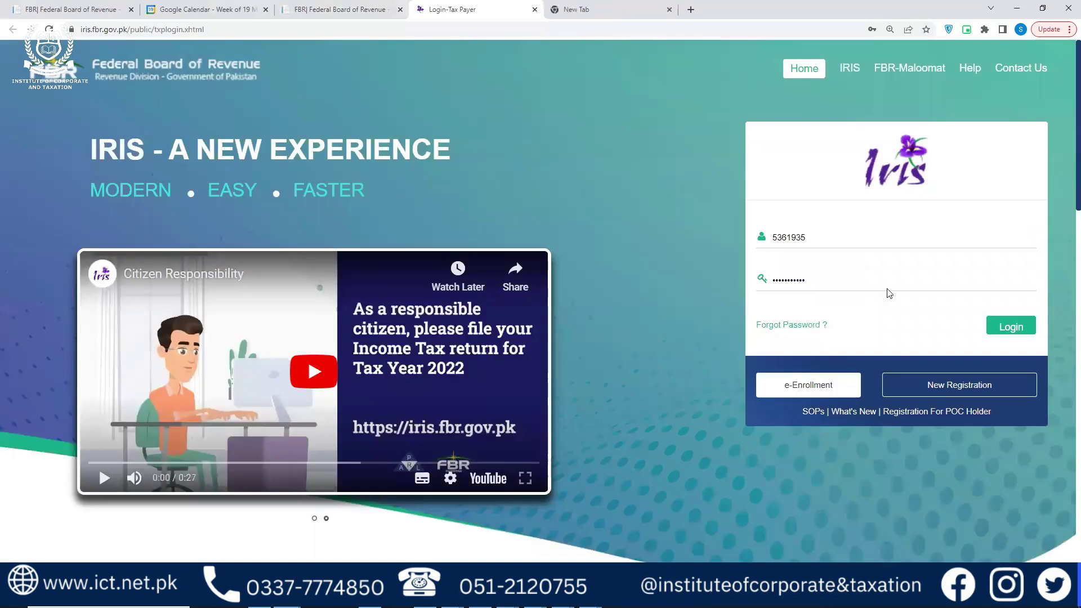
- Log in, skip the profile-update reminder, and close the Declaration menu without choosing anything
{"action": "left_click", "coordinate": [1018, 331]}
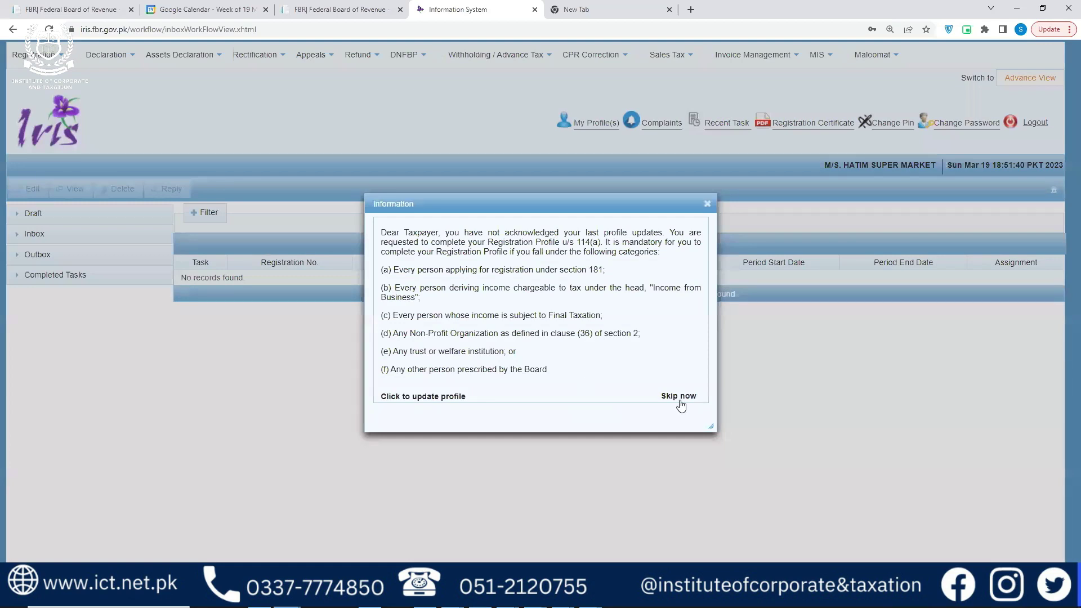
{"action": "left_click", "coordinate": [680, 398]}
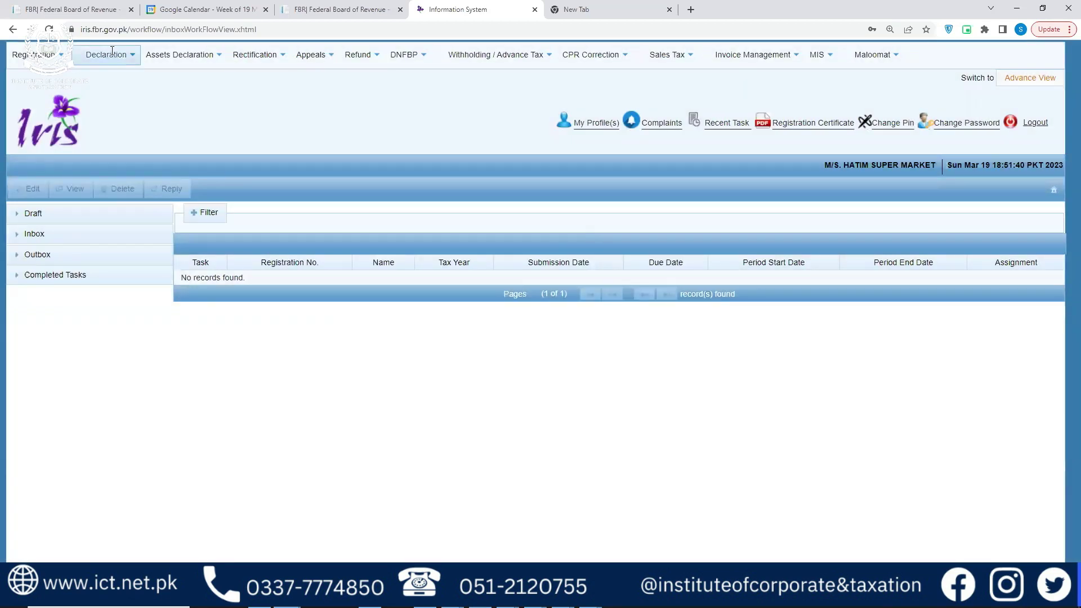
{"action": "left_click", "coordinate": [112, 53]}
{"action": "scroll", "coordinate": [261, 457], "scroll_direction": "down", "scroll_amount": 2}
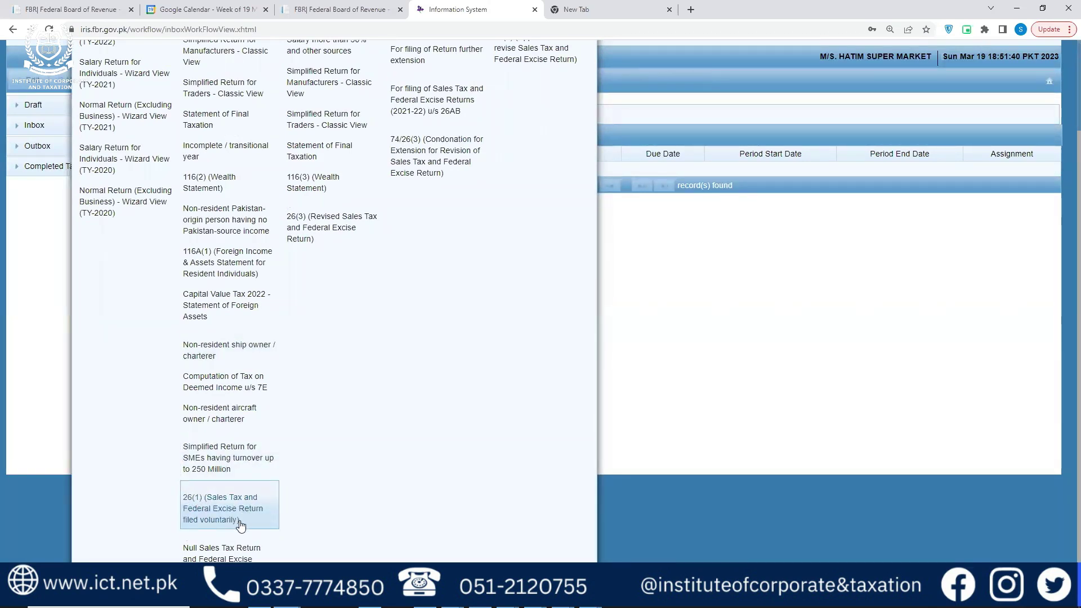
{"action": "left_click", "coordinate": [517, 369]}
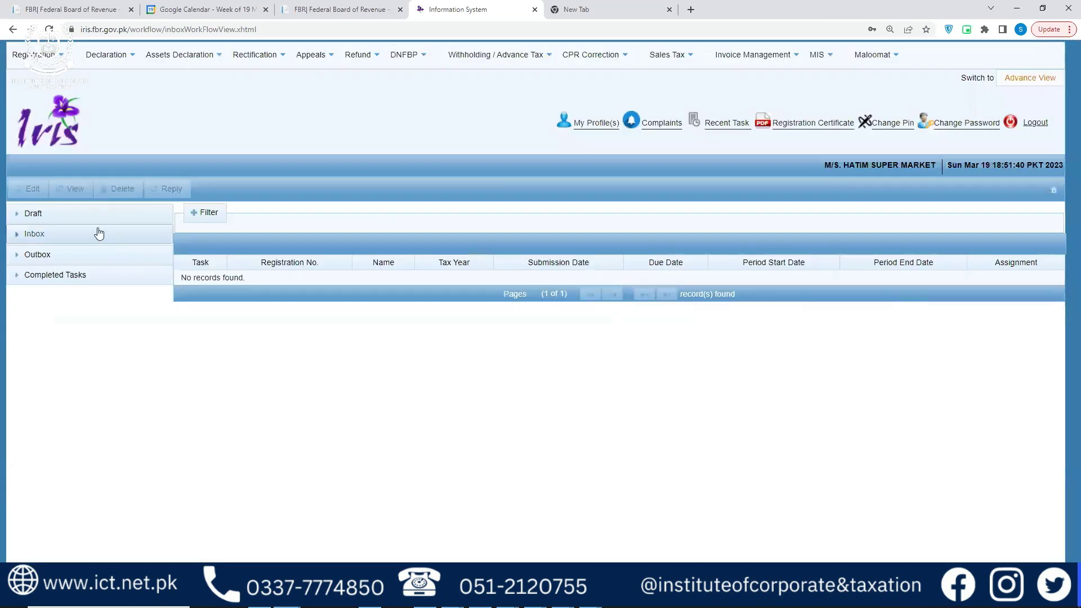
- Delete the 26(1) February 2023 draft declaration and refresh the page
{"action": "left_click", "coordinate": [85, 217]}
{"action": "left_click", "coordinate": [79, 234]}
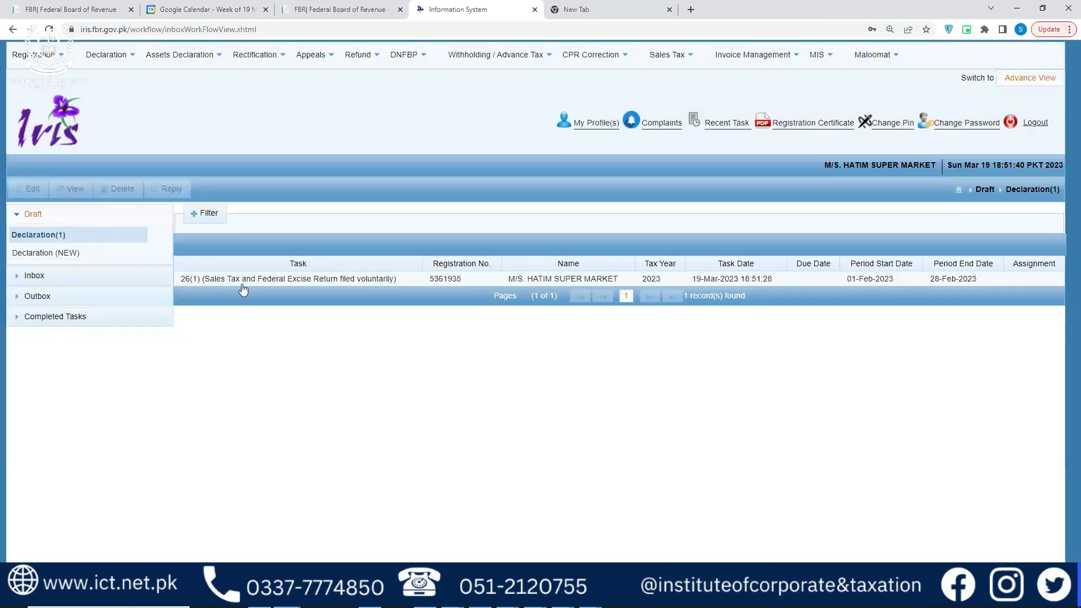
{"action": "left_click", "coordinate": [246, 280]}
{"action": "left_click", "coordinate": [127, 189]}
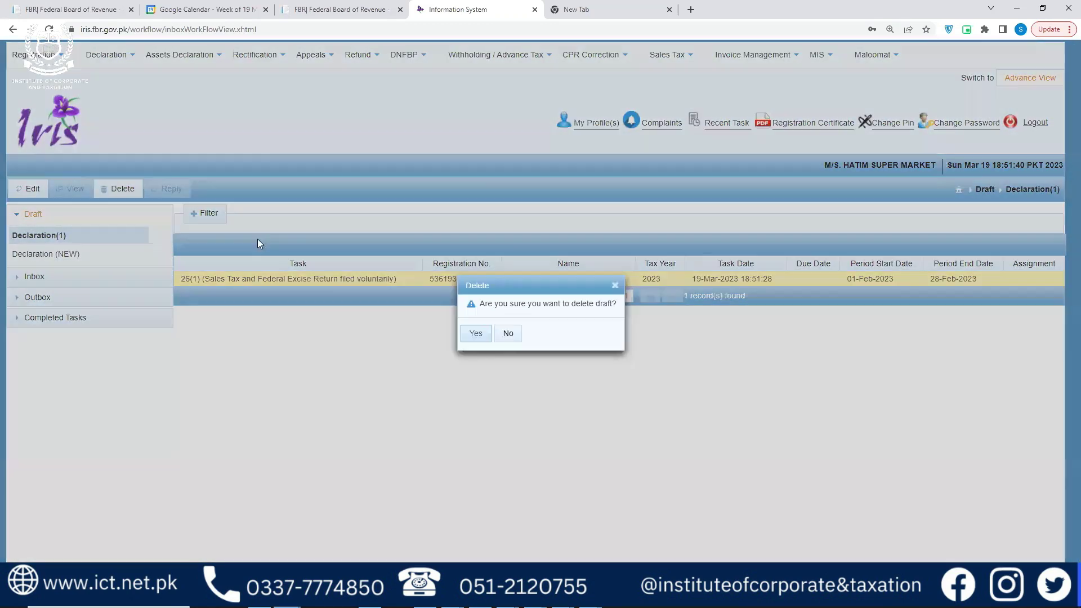
{"action": "left_click", "coordinate": [476, 333]}
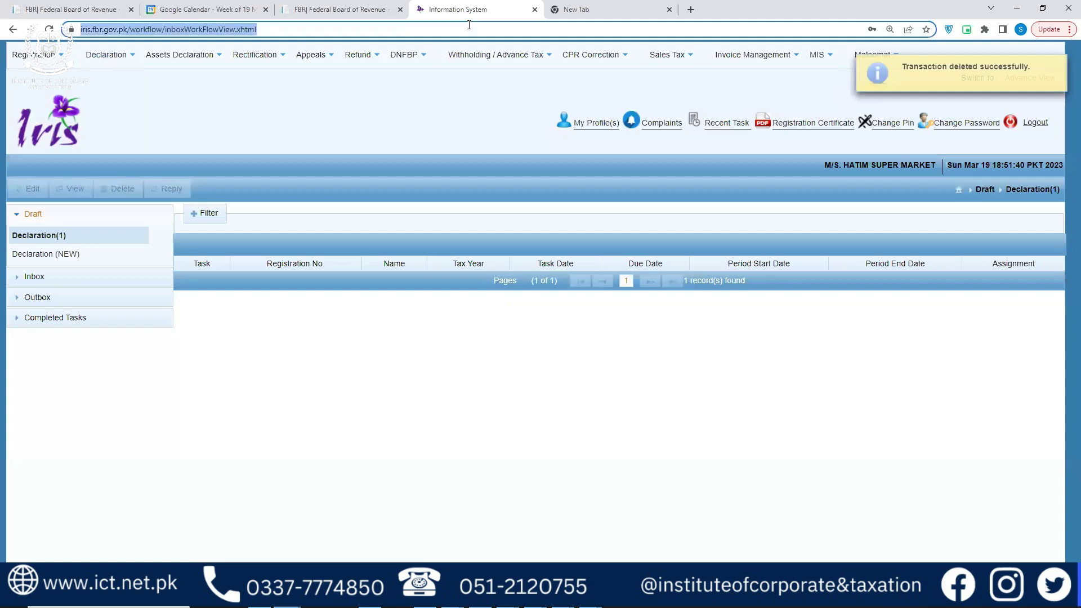
{"action": "key", "text": "F5"}
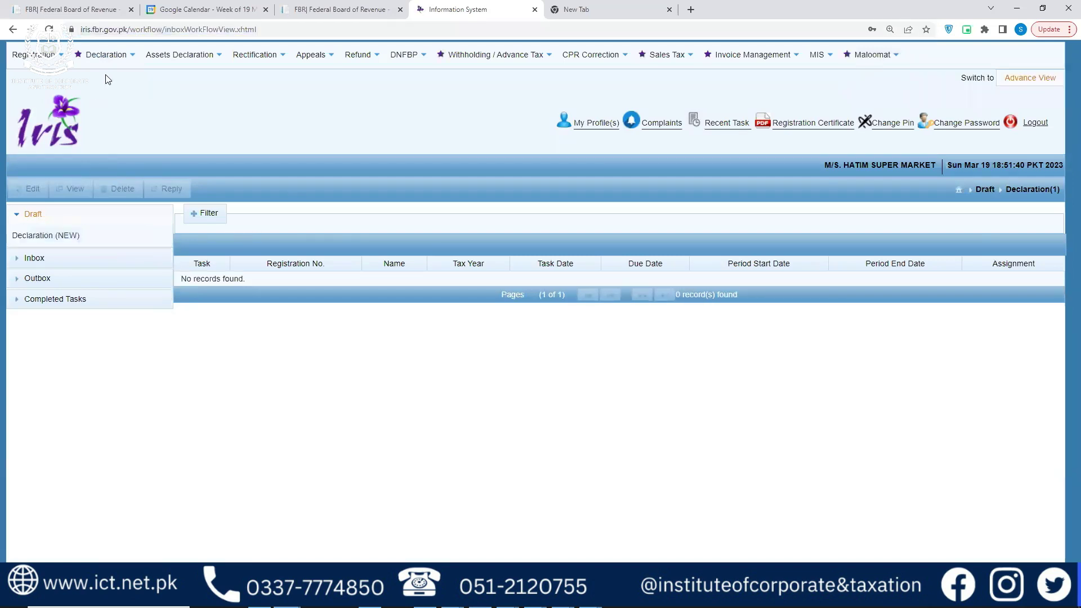
- Start a new 26(1) sales tax return for the 01-Feb-2023 to 28-Feb-2023 period
{"action": "mouse_move", "coordinate": [107, 54]}
{"action": "scroll", "coordinate": [214, 231], "scroll_direction": "down", "scroll_amount": 2}
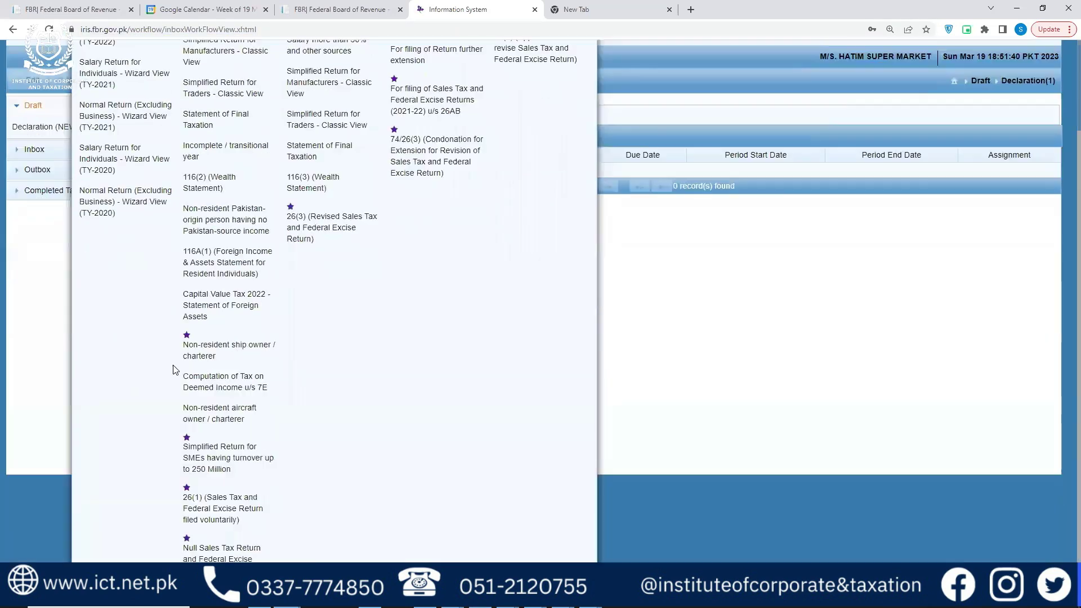
{"action": "left_click", "coordinate": [206, 512]}
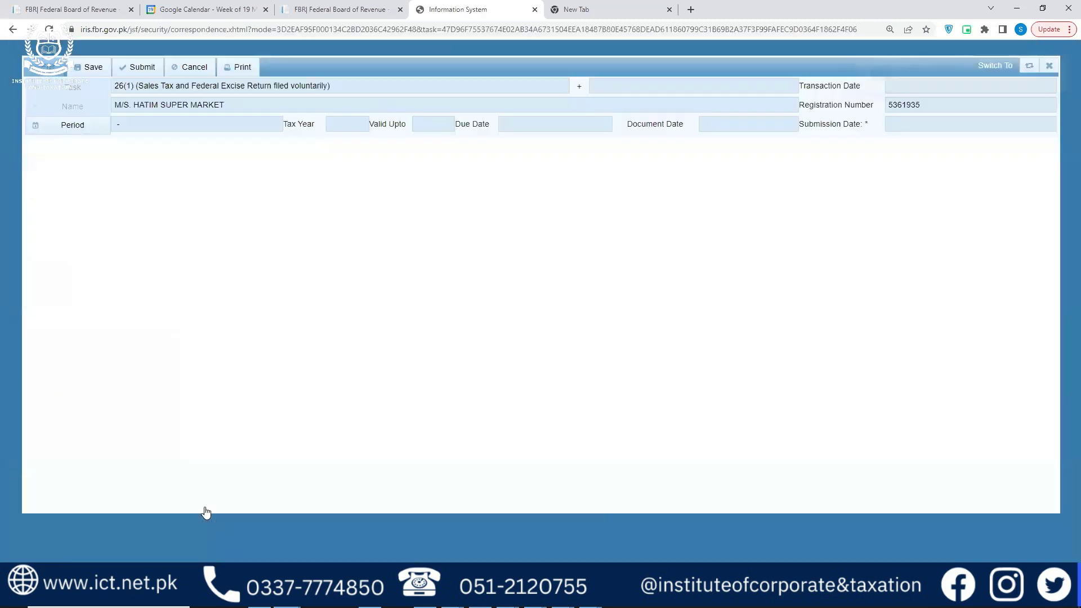
{"action": "left_click", "coordinate": [78, 125]}
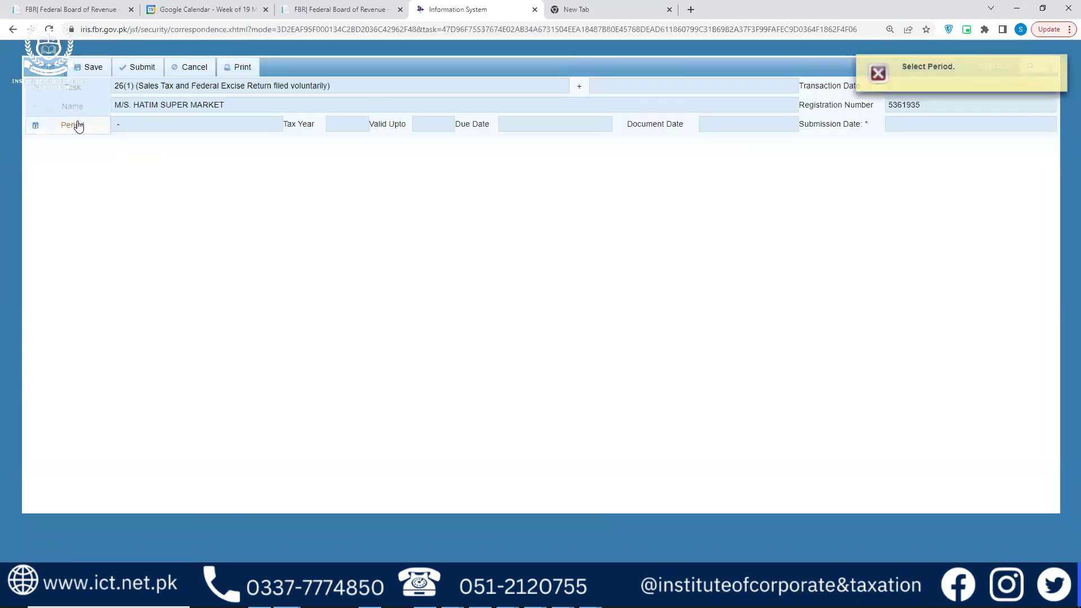
{"action": "type", "text": "2023"}
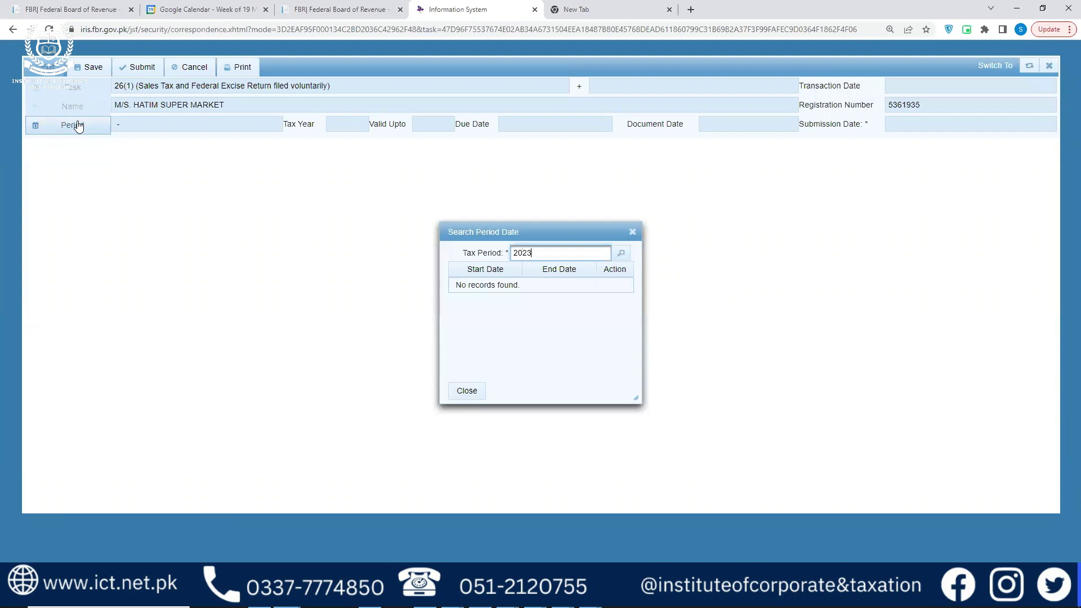
{"action": "key", "text": "Return"}
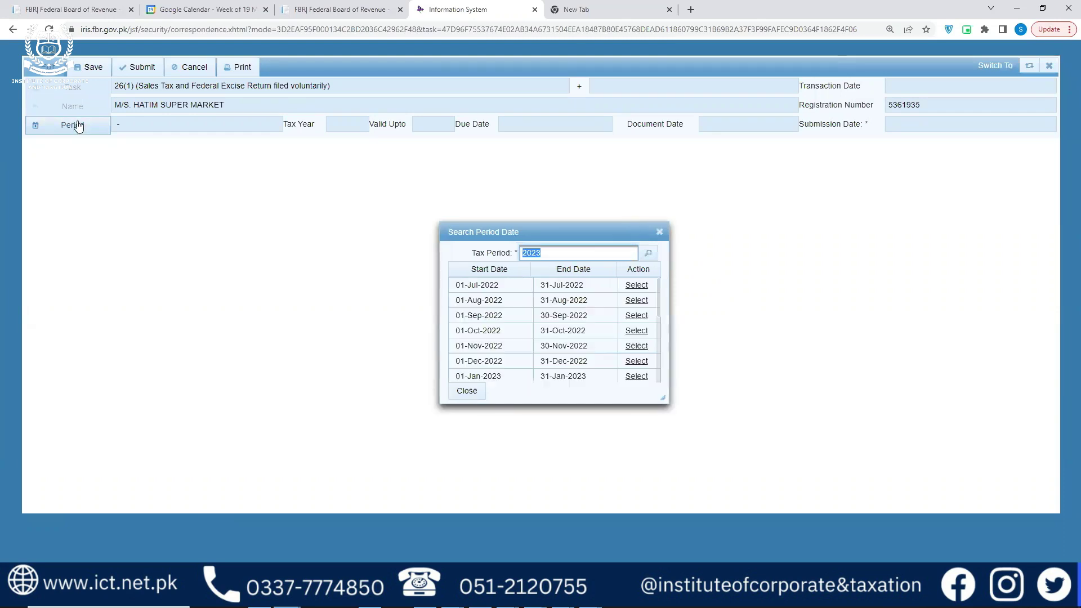
{"action": "scroll", "coordinate": [510, 352], "scroll_direction": "down", "scroll_amount": 2}
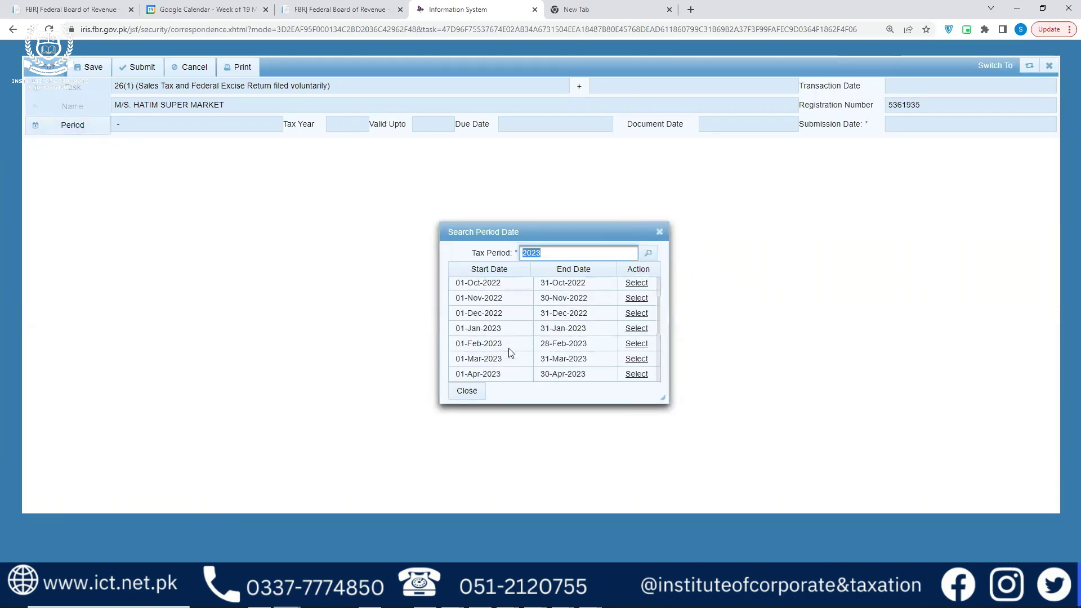
{"action": "left_click", "coordinate": [643, 349]}
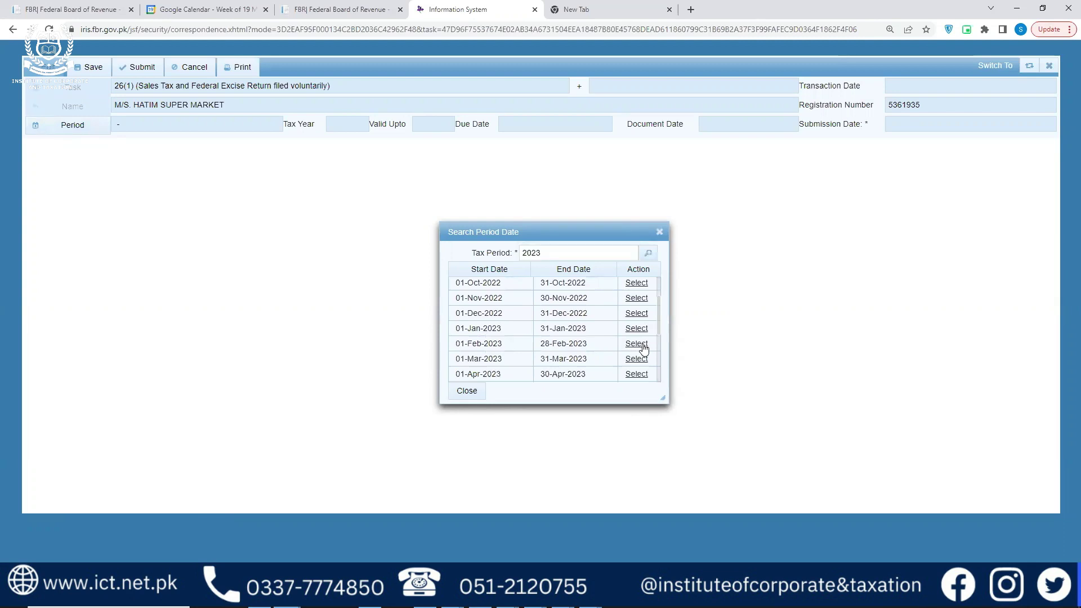
{"action": "left_click", "coordinate": [643, 344]}
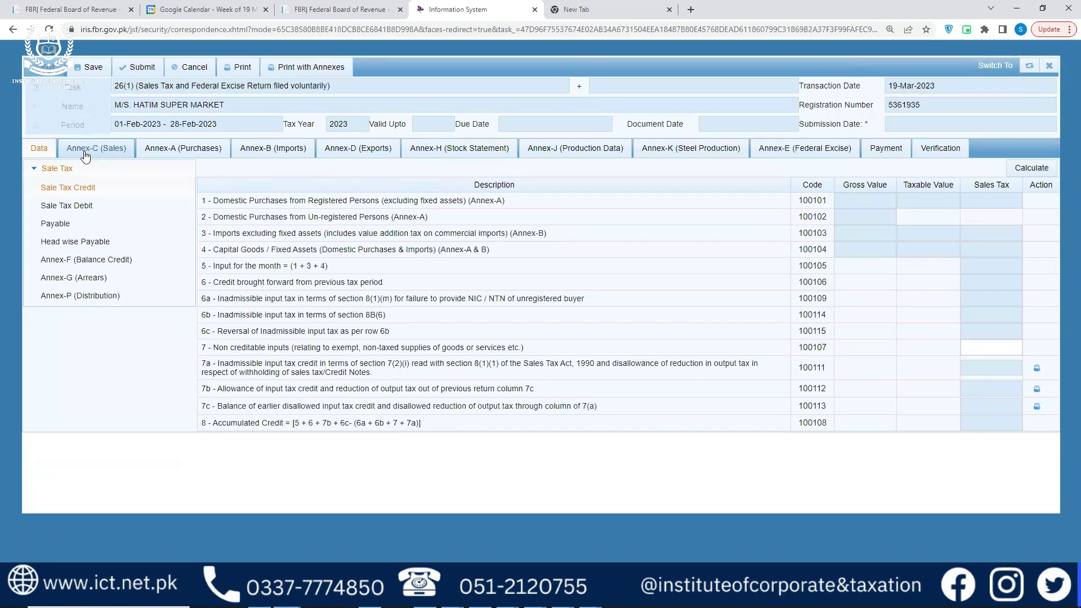
- In Annex-C (Sales), show 500 rows per page and load the sales invoices and debit notes
{"action": "left_click", "coordinate": [86, 153]}
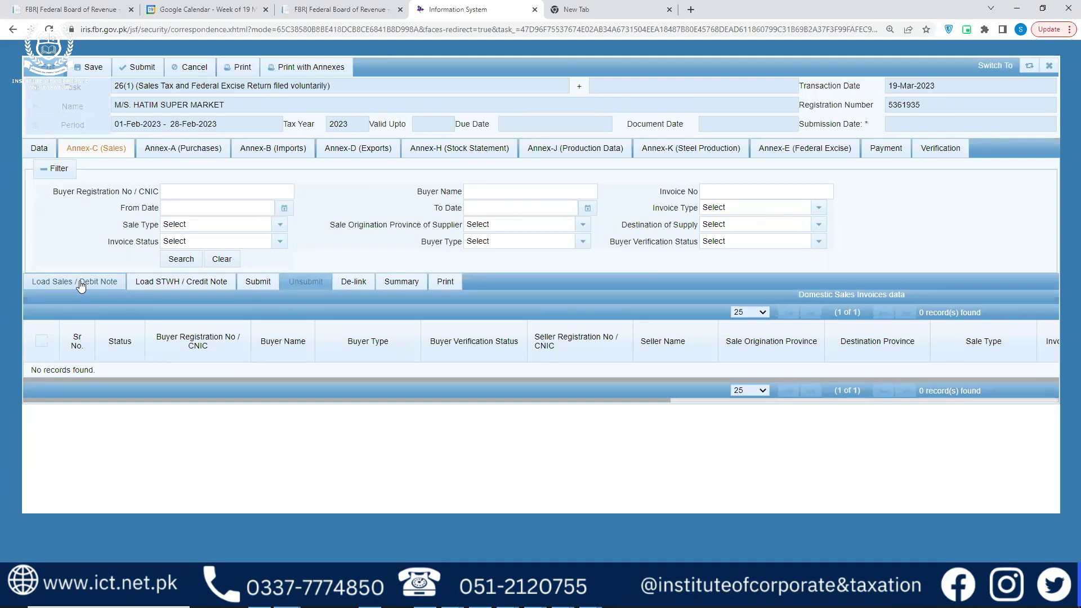
{"action": "left_click", "coordinate": [748, 313]}
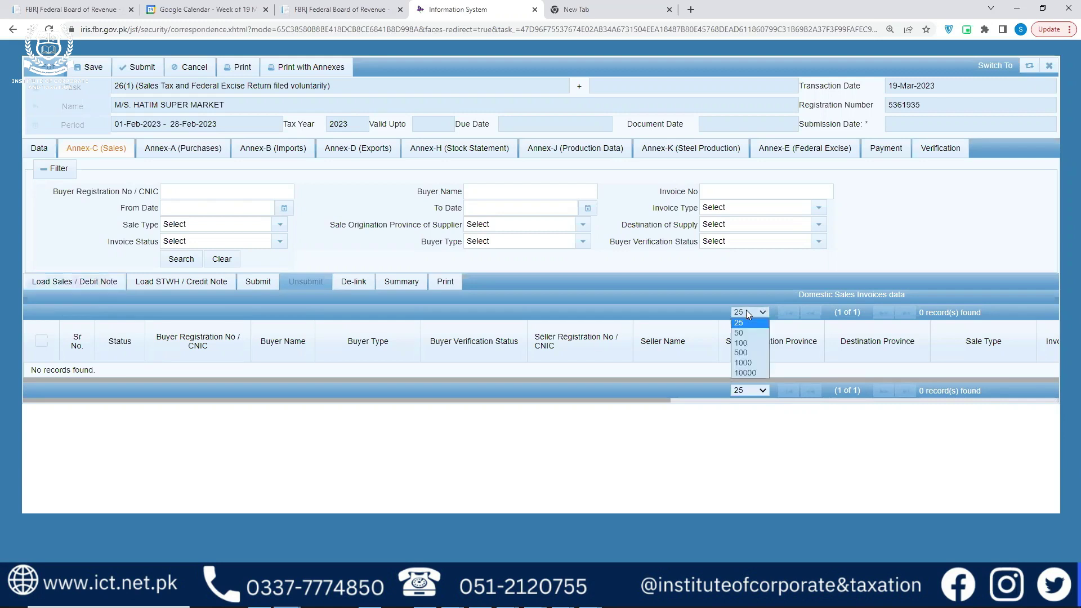
{"action": "left_click", "coordinate": [742, 353]}
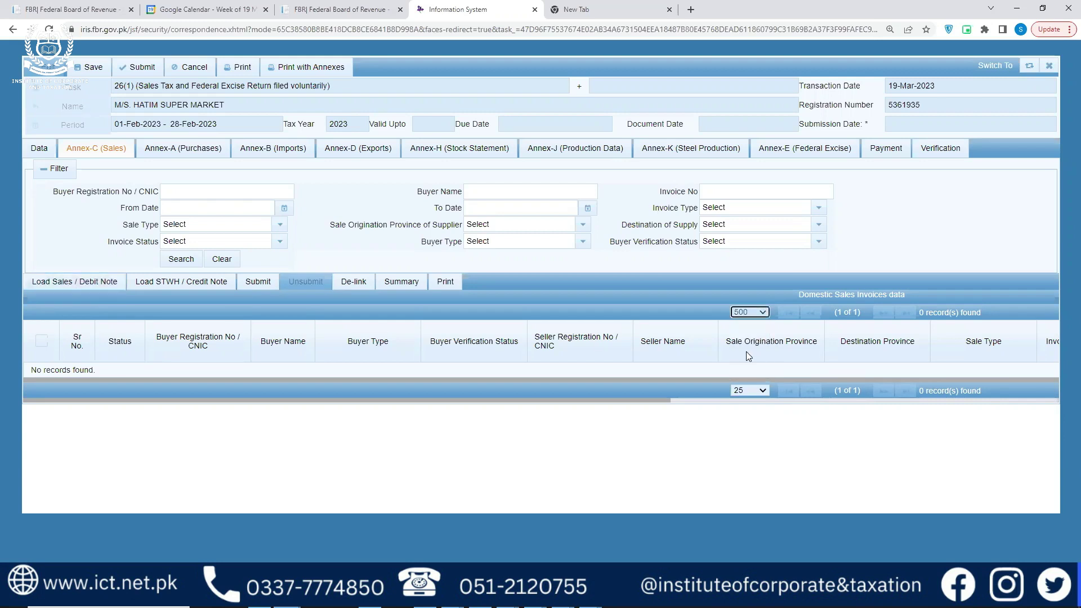
{"action": "left_click", "coordinate": [66, 281]}
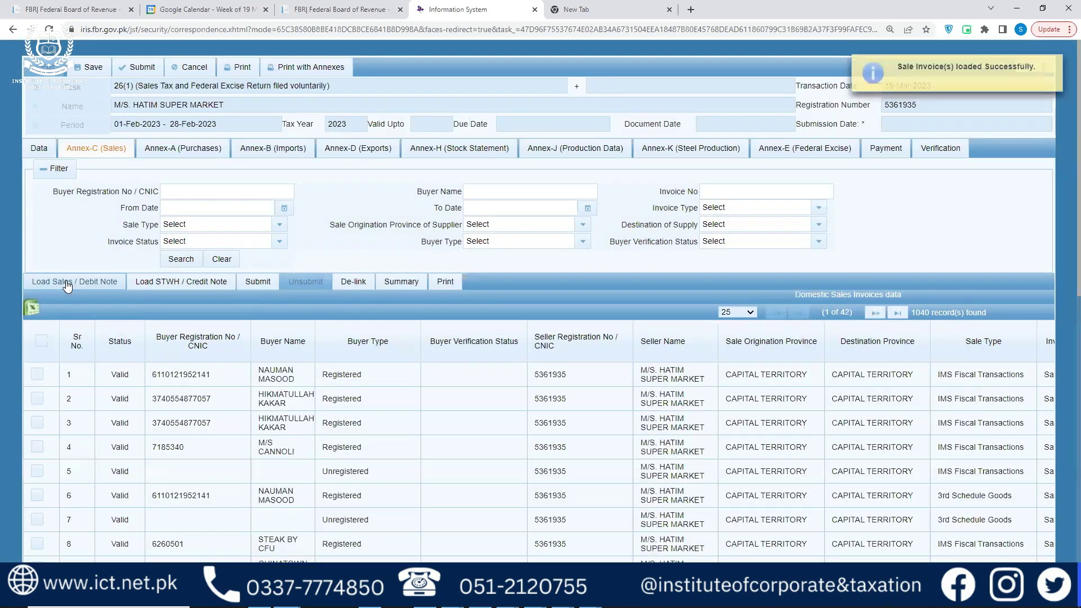
- Open the IRIS login page from the FBR home tab and sign in
{"action": "left_click", "coordinate": [313, 8]}
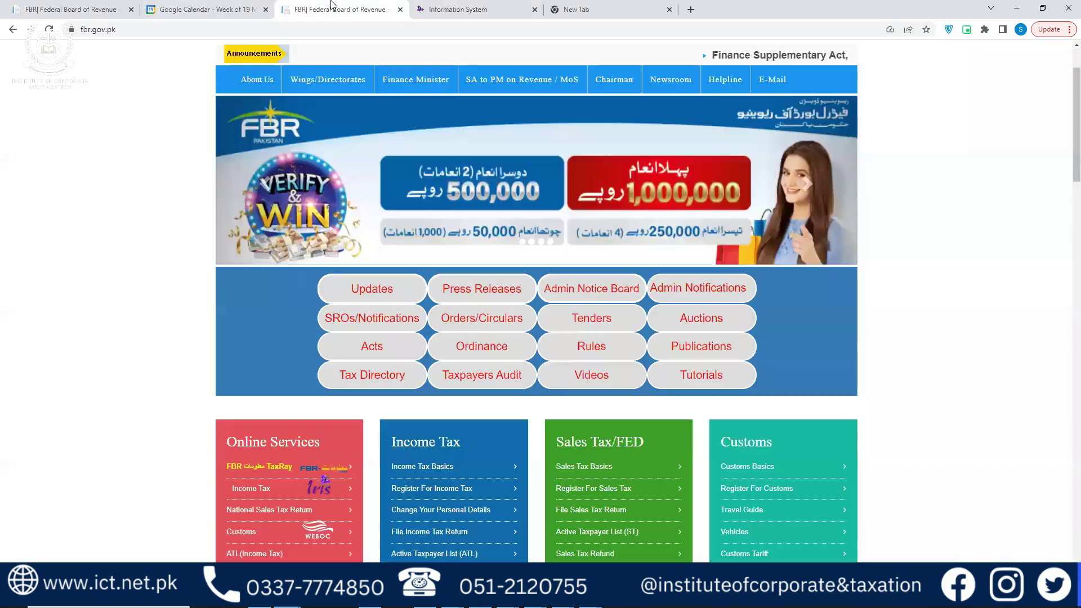
{"action": "left_click", "coordinate": [251, 491]}
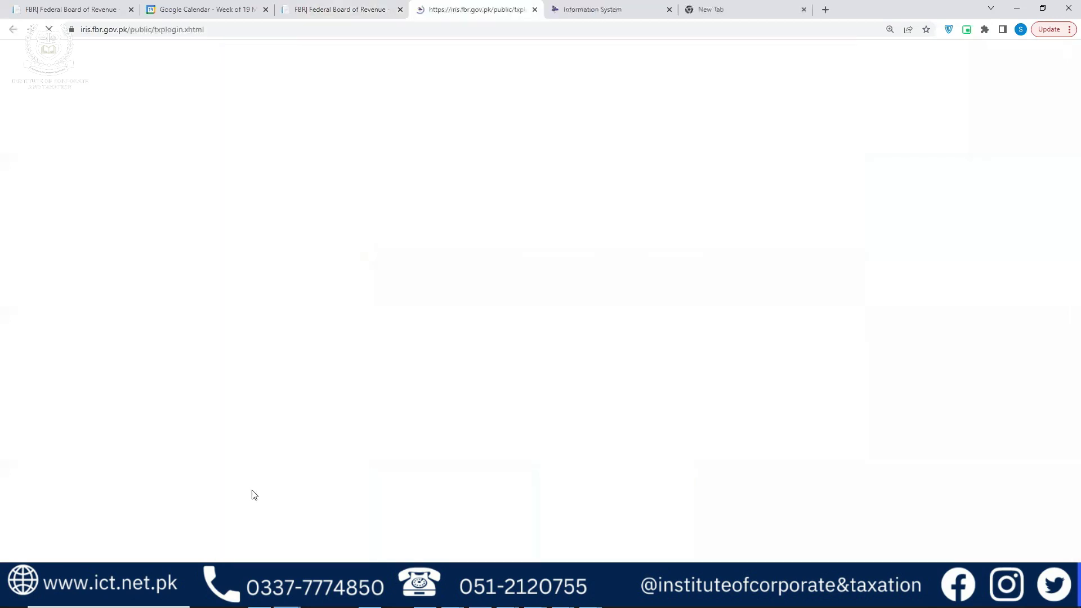
{"action": "left_click", "coordinate": [790, 309]}
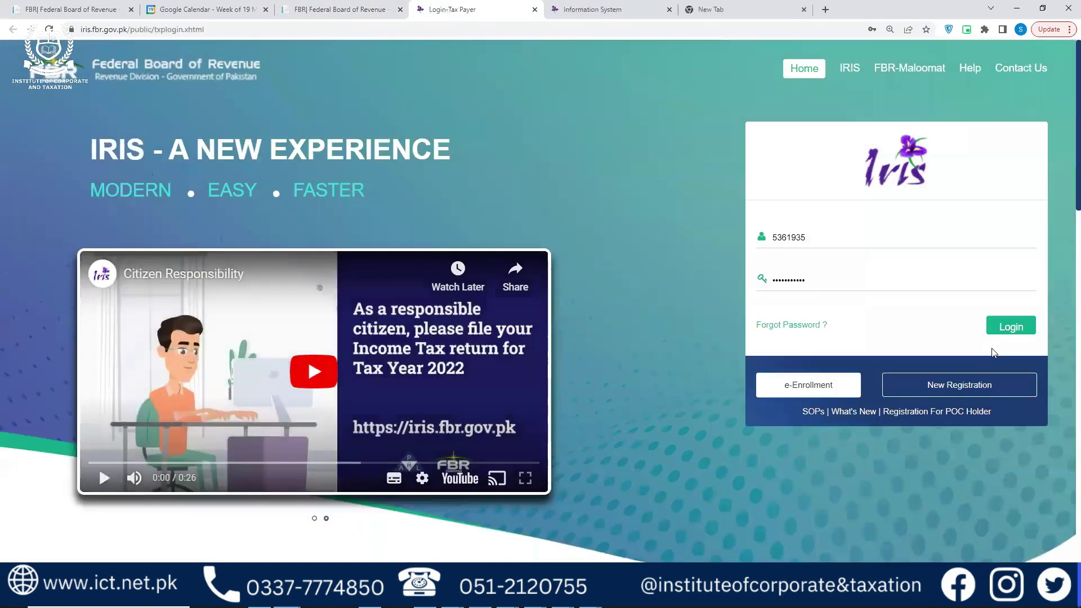
{"action": "left_click", "coordinate": [997, 329]}
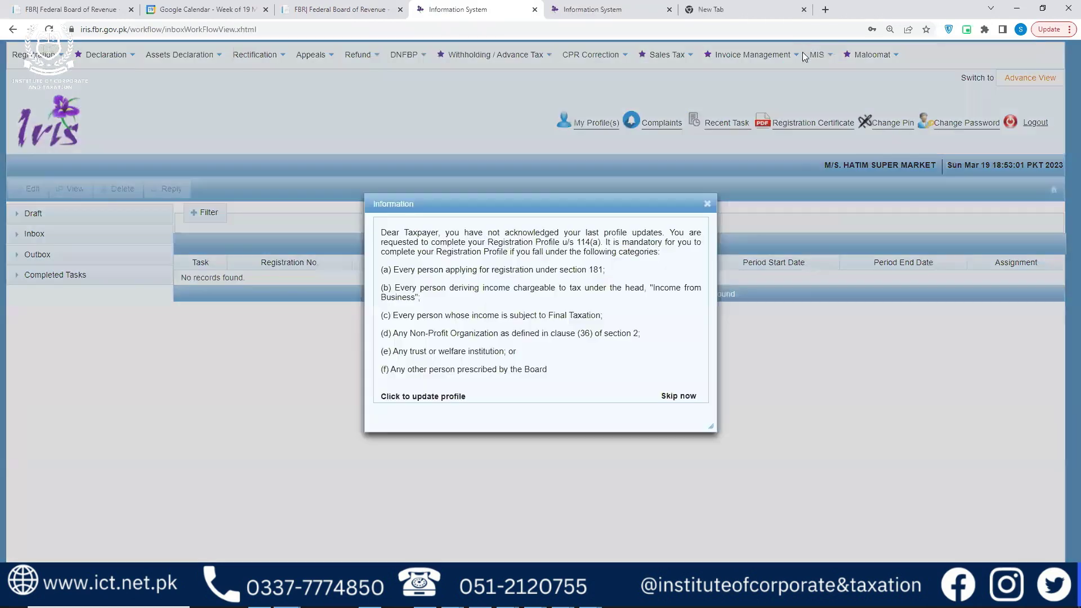
- Skip the profile-update reminder and go to Invoice Management > Sales Ledger
{"action": "left_click", "coordinate": [707, 204]}
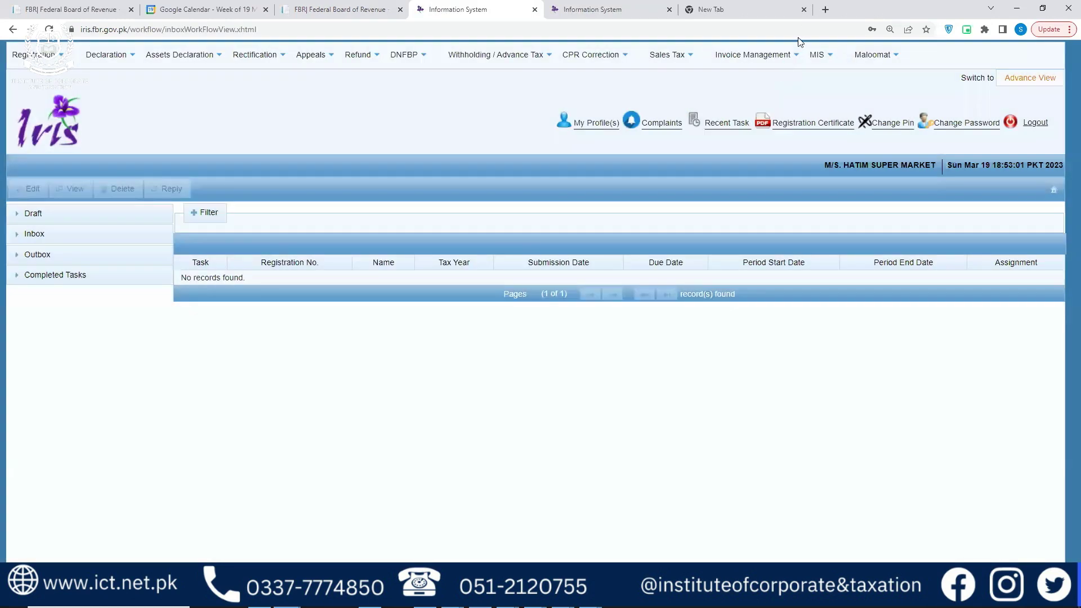
{"action": "left_click", "coordinate": [832, 59]}
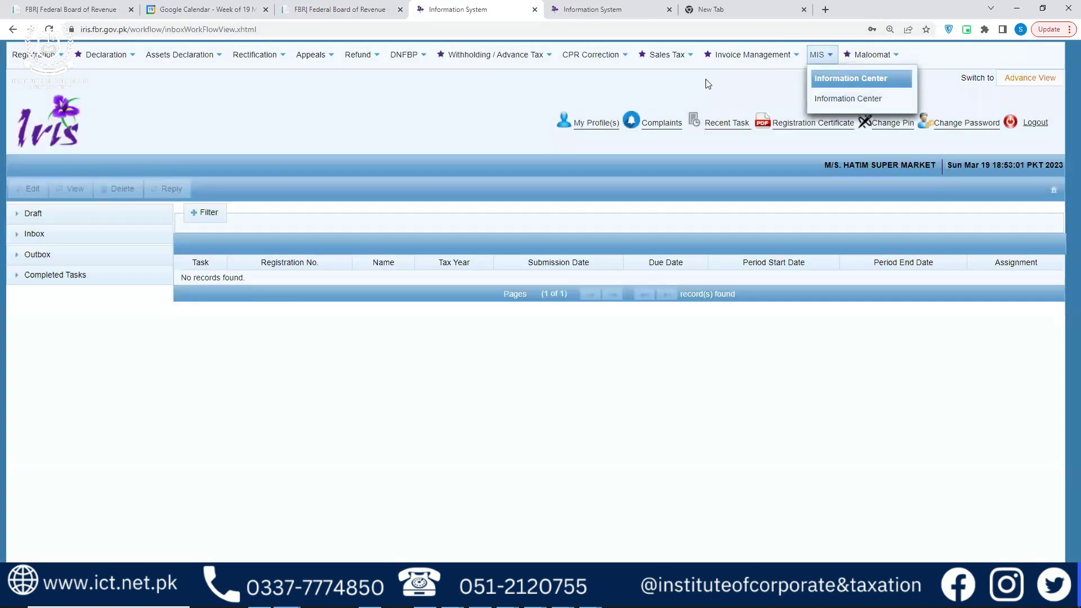
{"action": "mouse_move", "coordinate": [674, 54]}
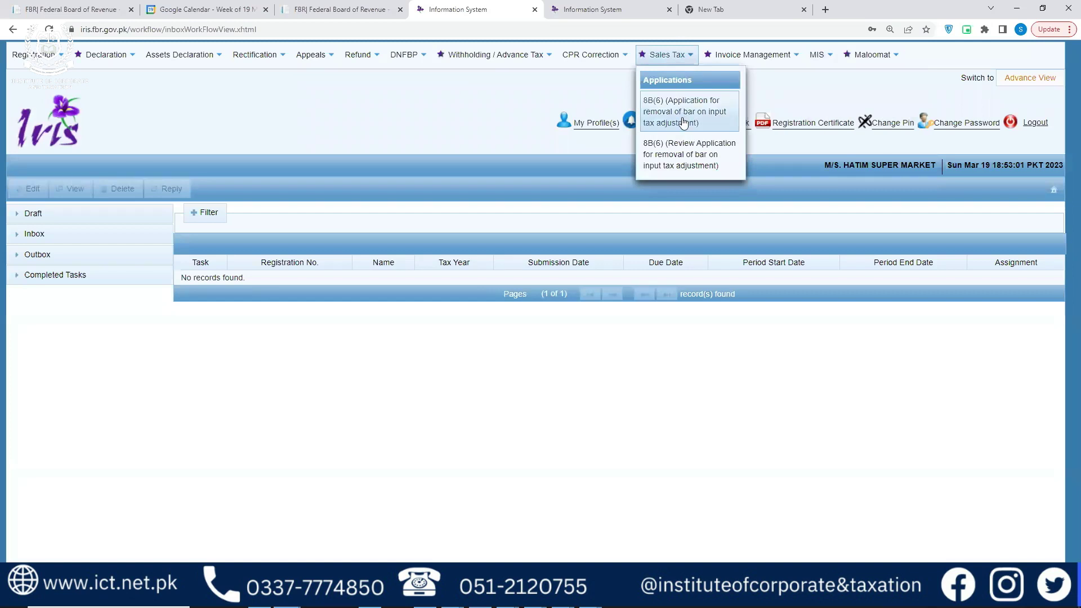
{"action": "mouse_move", "coordinate": [752, 54]}
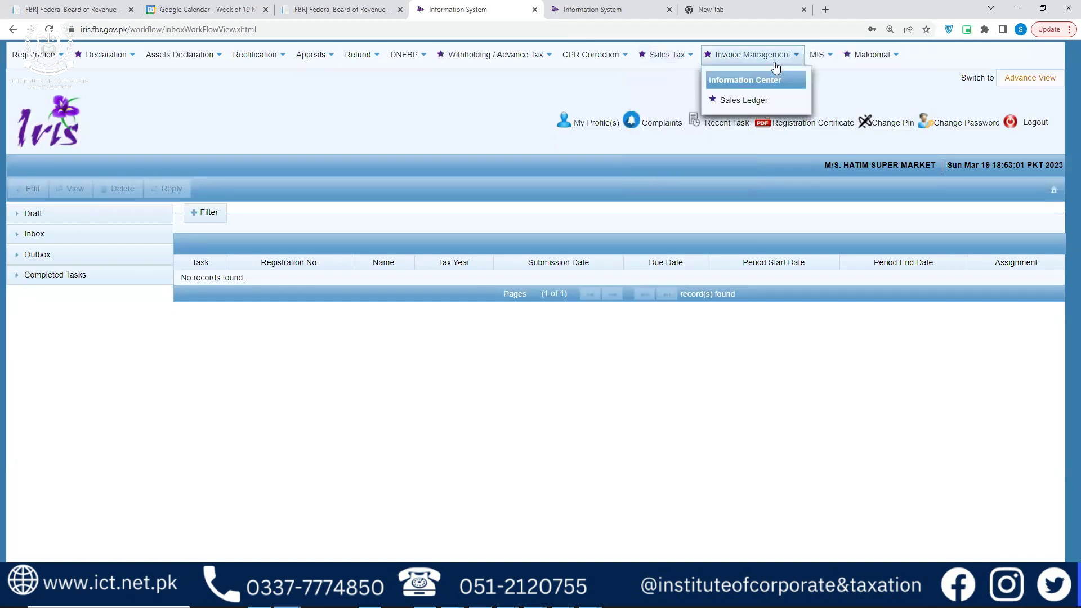
{"action": "left_click", "coordinate": [755, 105]}
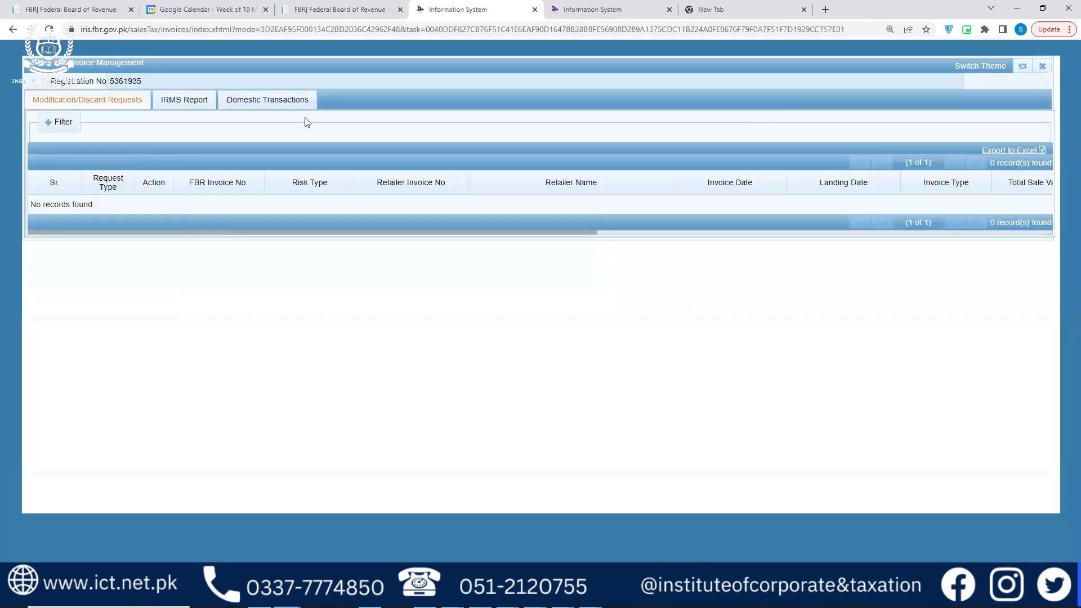
- Load Domestic Transactions for 01-Feb-2023 to 28-Feb-2023 (1754 records), closing the template Help tab
{"action": "left_click", "coordinate": [269, 99]}
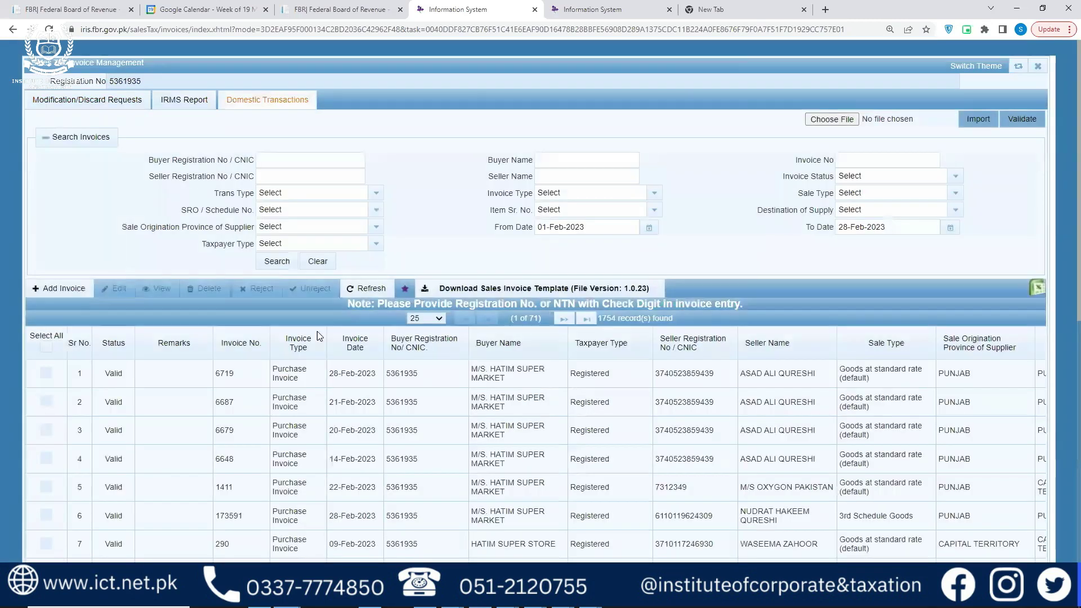
{"action": "scroll", "coordinate": [317, 332], "scroll_direction": "down", "scroll_amount": 1}
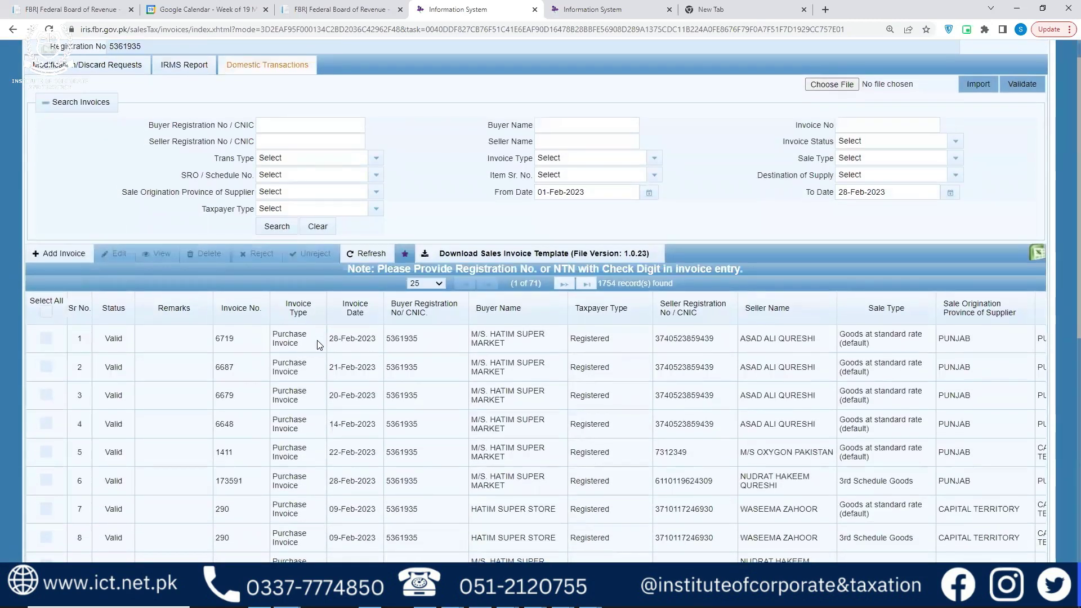
{"action": "left_click", "coordinate": [492, 254]}
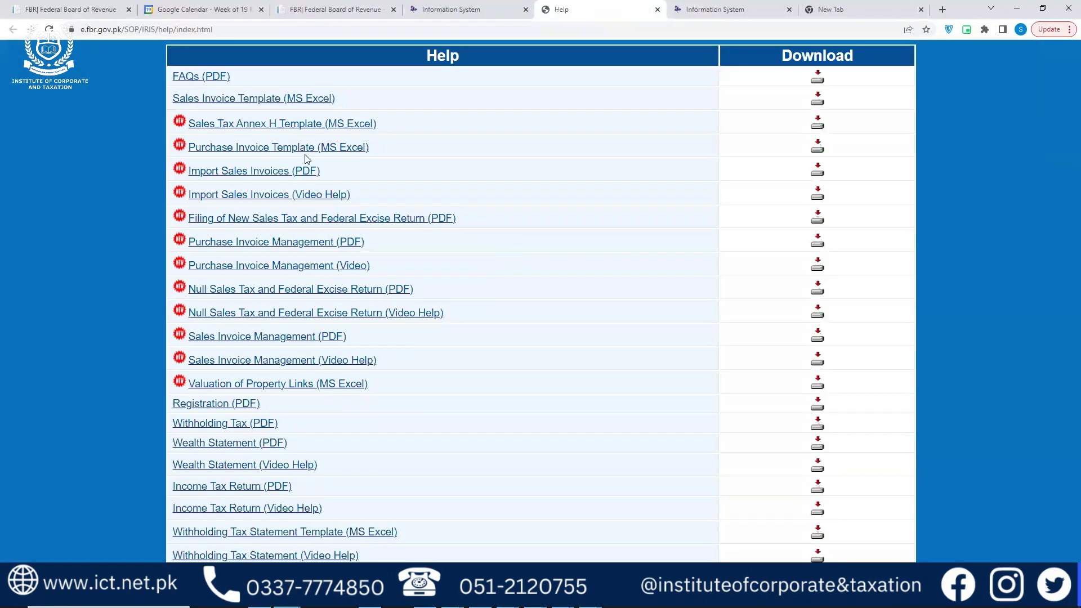
{"action": "left_click", "coordinate": [513, 7]}
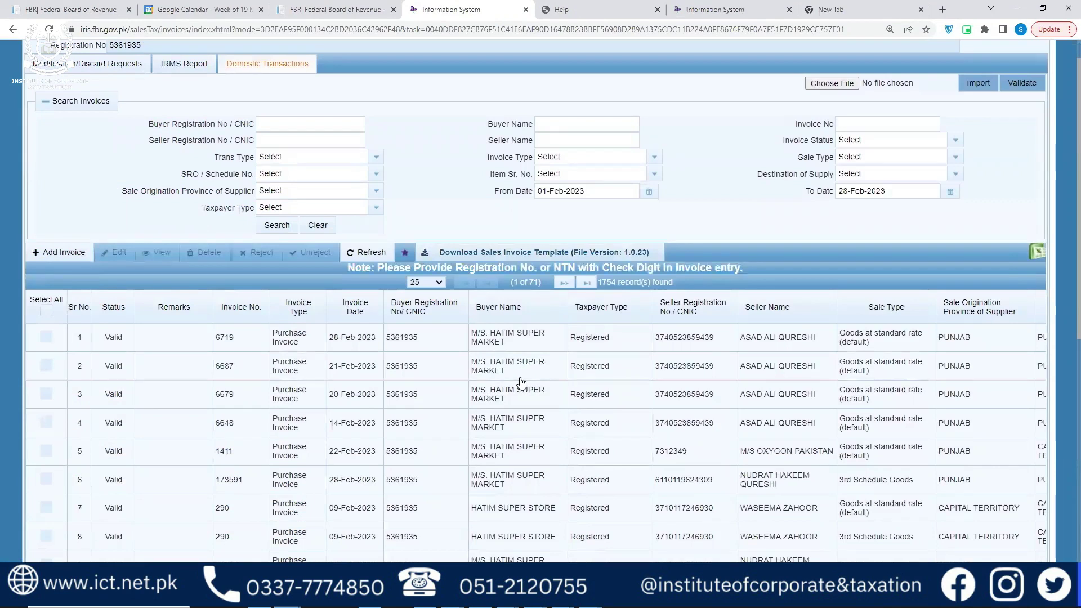
{"action": "scroll", "coordinate": [521, 382], "scroll_direction": "down", "scroll_amount": 7}
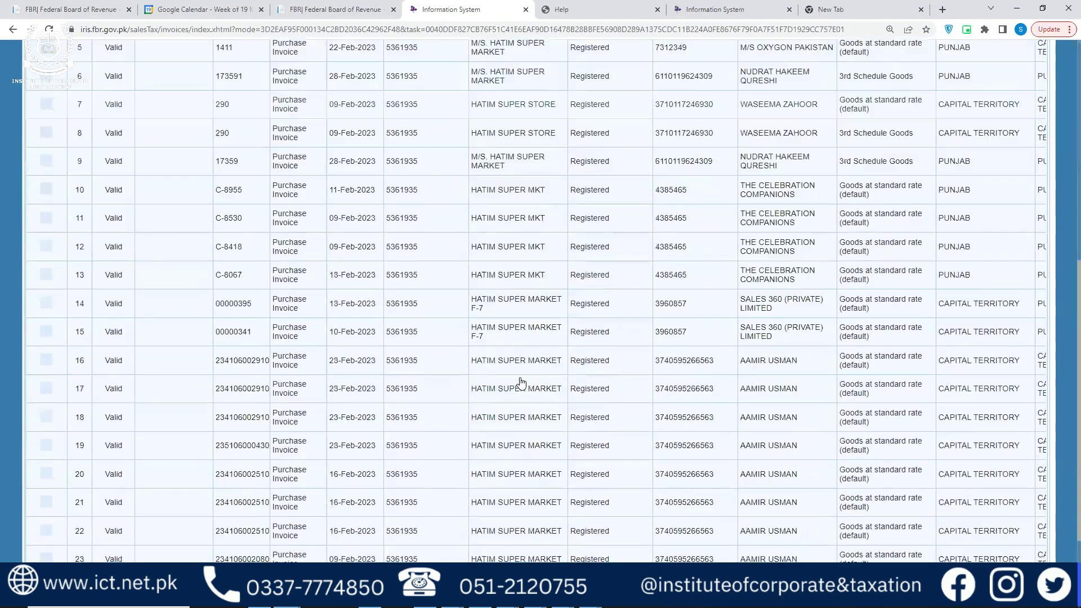
{"action": "scroll", "coordinate": [519, 383], "scroll_direction": "down", "scroll_amount": 2}
{"action": "scroll", "coordinate": [519, 382], "scroll_direction": "up", "scroll_amount": 9}
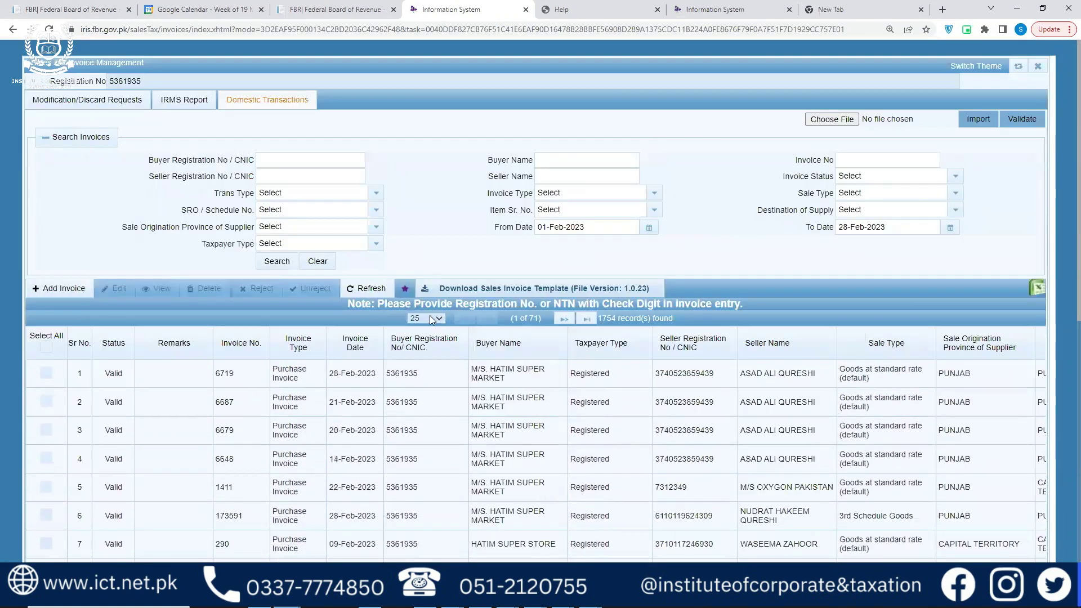
- Set the page size to 10000 so all 1754 February records show, then scroll through them
{"action": "left_click", "coordinate": [427, 318]}
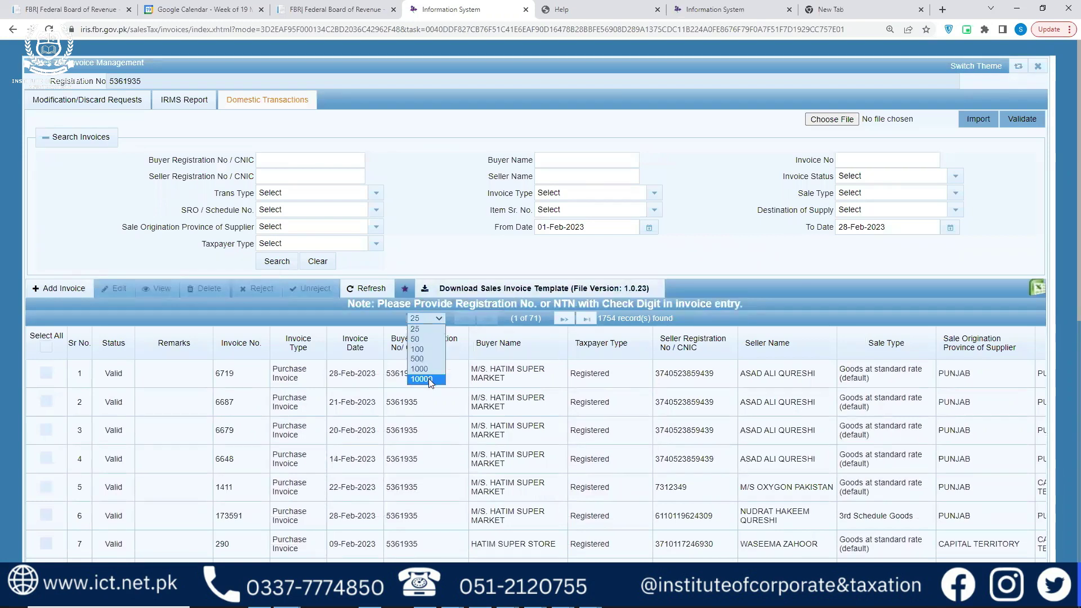
{"action": "left_click", "coordinate": [426, 379]}
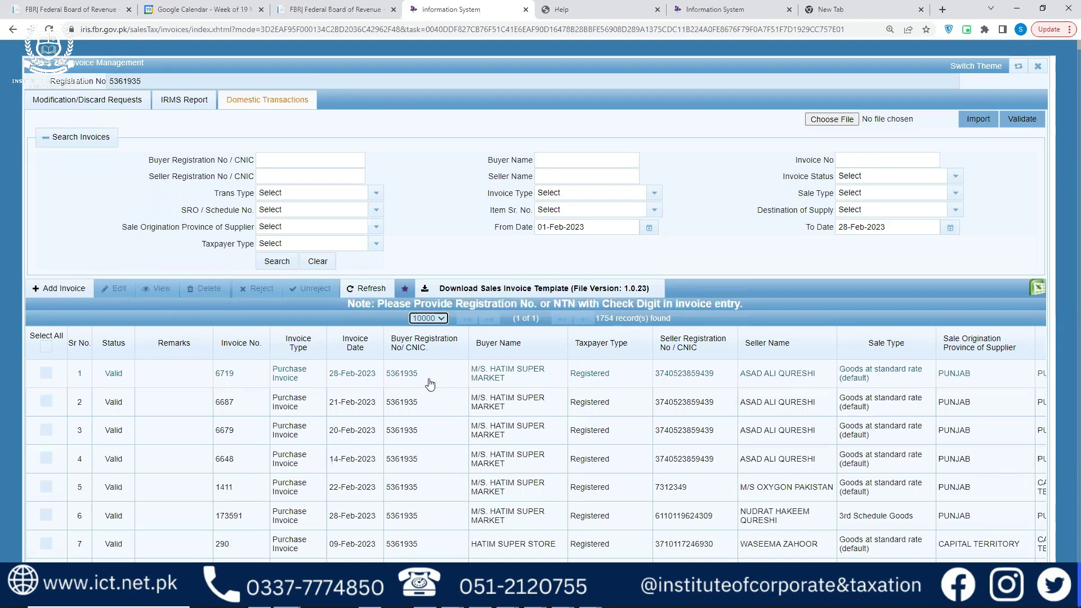
{"action": "scroll", "coordinate": [431, 385], "scroll_direction": "down", "scroll_amount": 2}
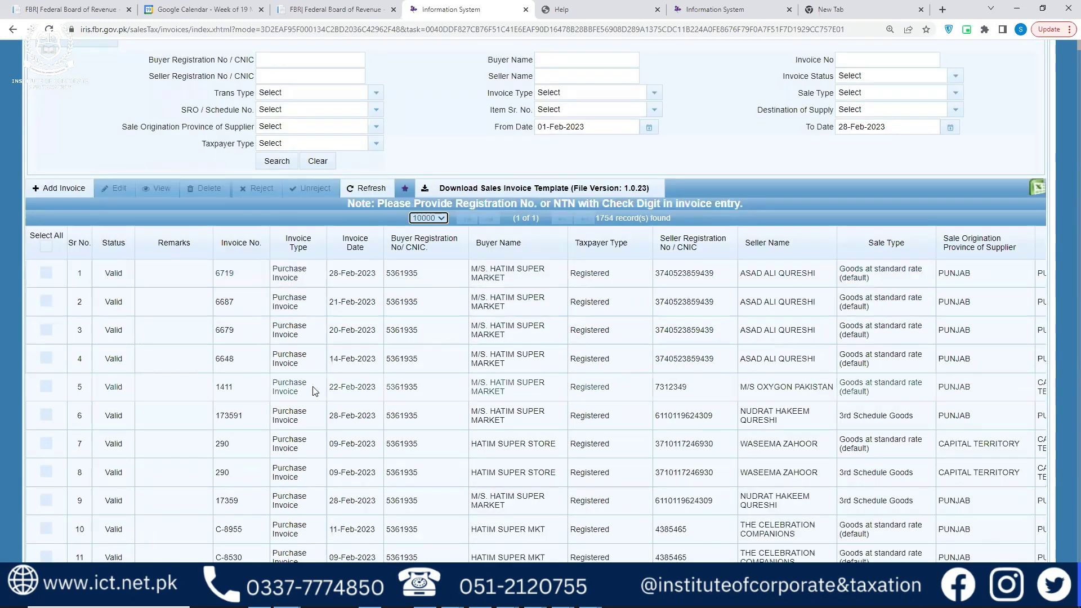
{"action": "scroll", "coordinate": [310, 402], "scroll_direction": "down", "scroll_amount": 1}
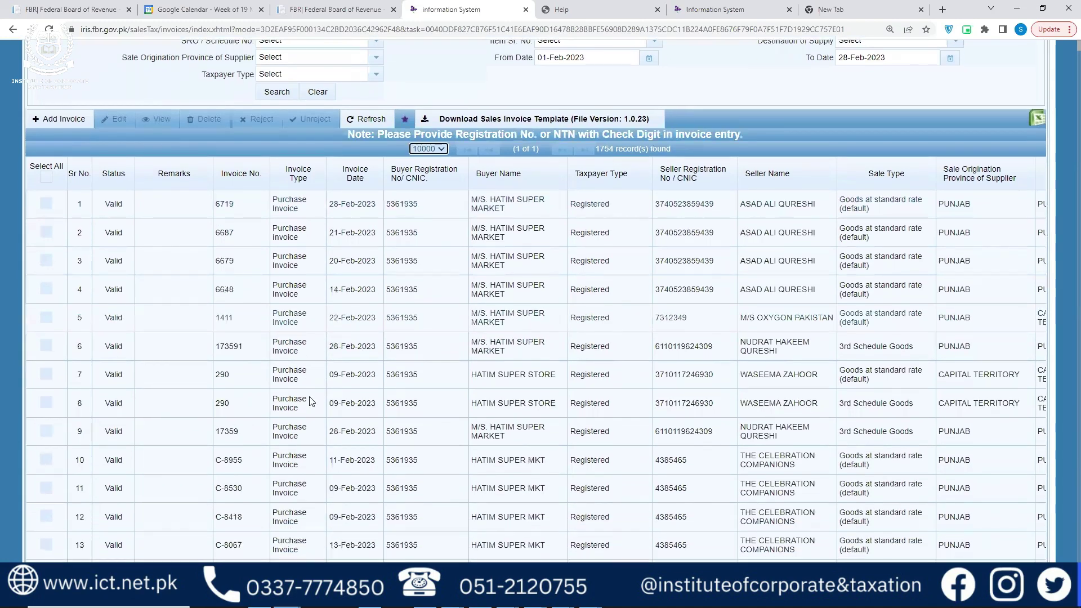
{"action": "scroll", "coordinate": [514, 487], "scroll_direction": "down", "scroll_amount": 10}
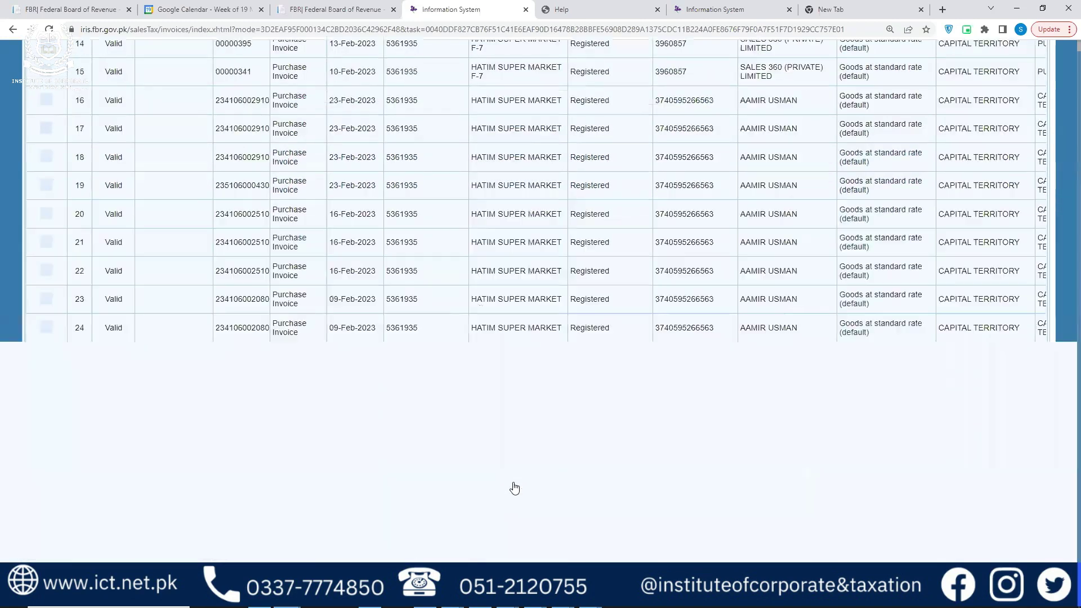
{"action": "scroll", "coordinate": [514, 488], "scroll_direction": "down", "scroll_amount": 20}
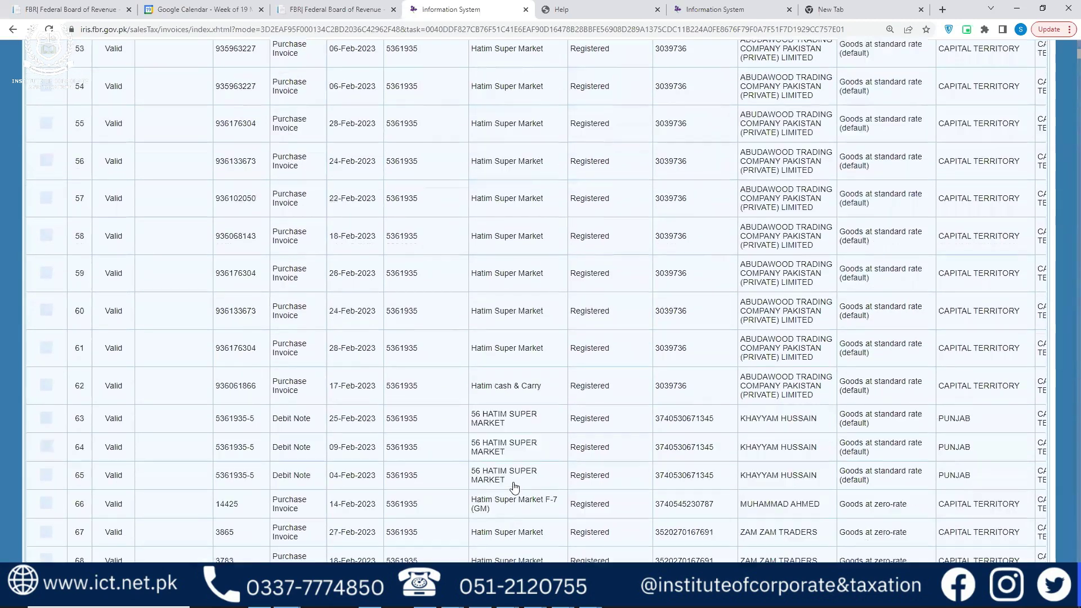
{"action": "scroll", "coordinate": [513, 488], "scroll_direction": "down", "scroll_amount": 15}
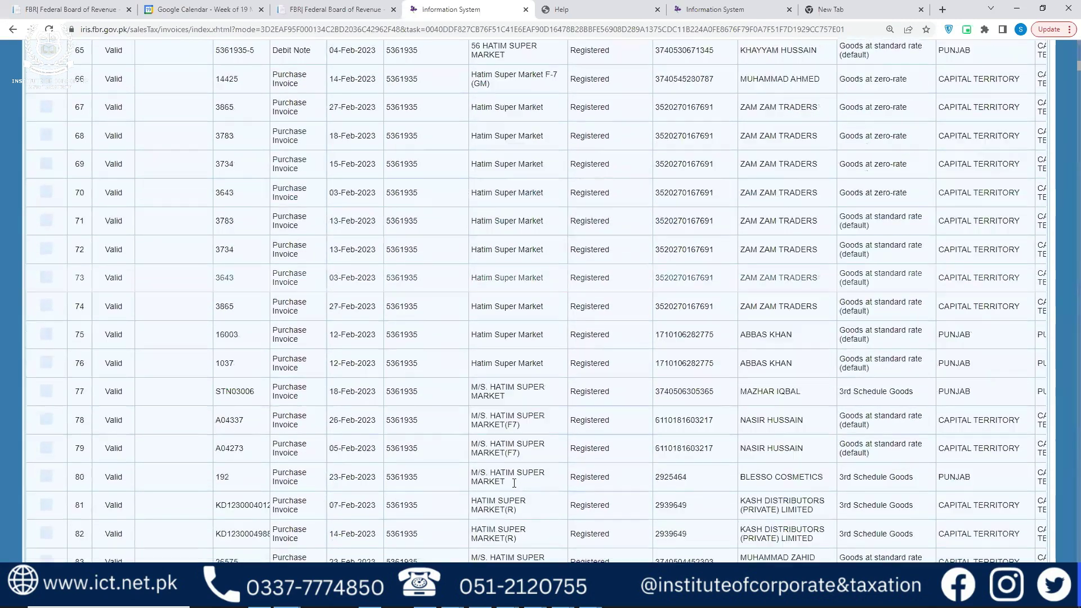
{"action": "scroll", "coordinate": [514, 488], "scroll_direction": "down", "scroll_amount": 8}
{"action": "scroll", "coordinate": [514, 484], "scroll_direction": "up", "scroll_amount": 20}
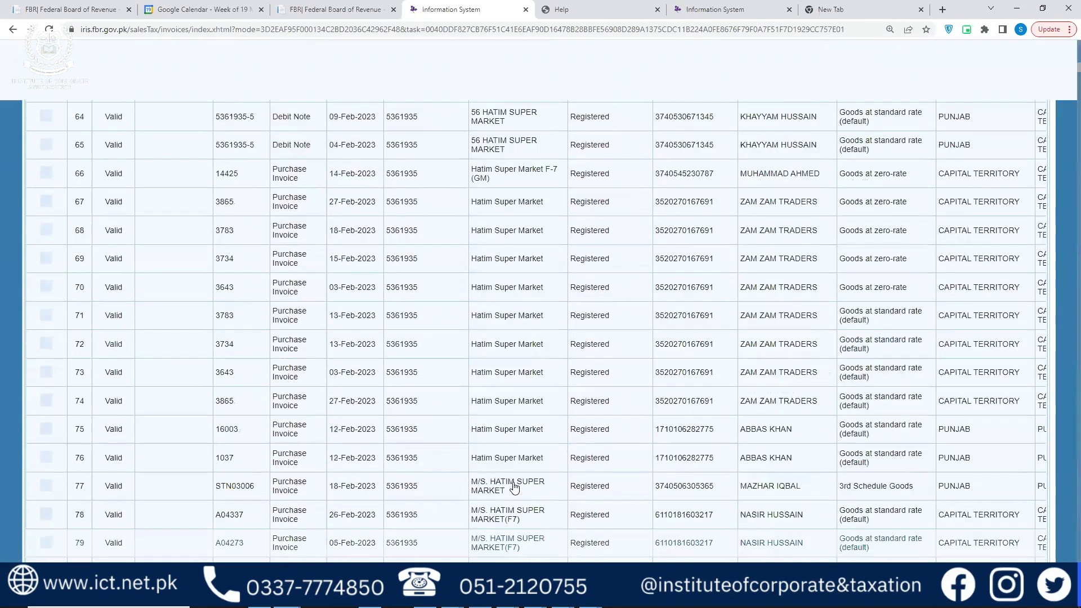
{"action": "scroll", "coordinate": [514, 483], "scroll_direction": "up", "scroll_amount": 20}
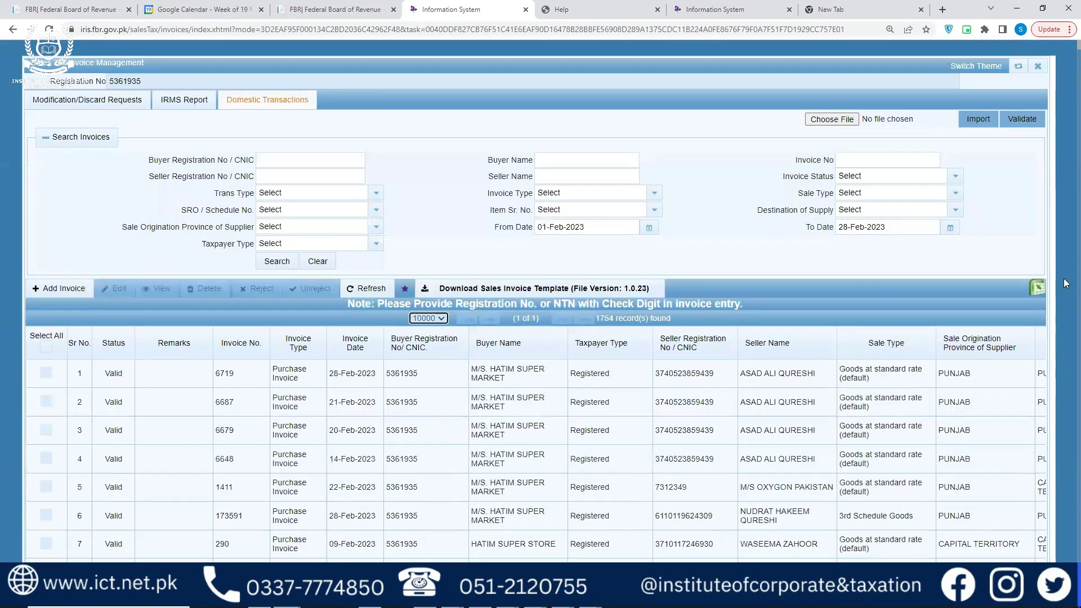
- Export the invoice list to the SalesLedger Excel workbook, maximise it and enable editing
{"action": "left_click", "coordinate": [1039, 288]}
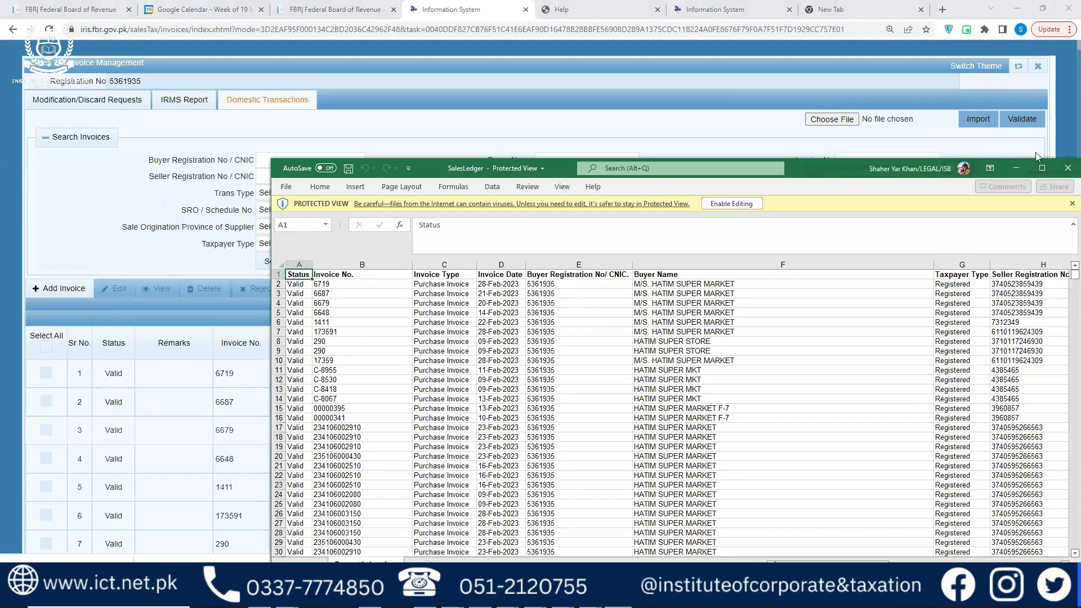
{"action": "left_click", "coordinate": [1042, 168]}
{"action": "left_click", "coordinate": [473, 47]}
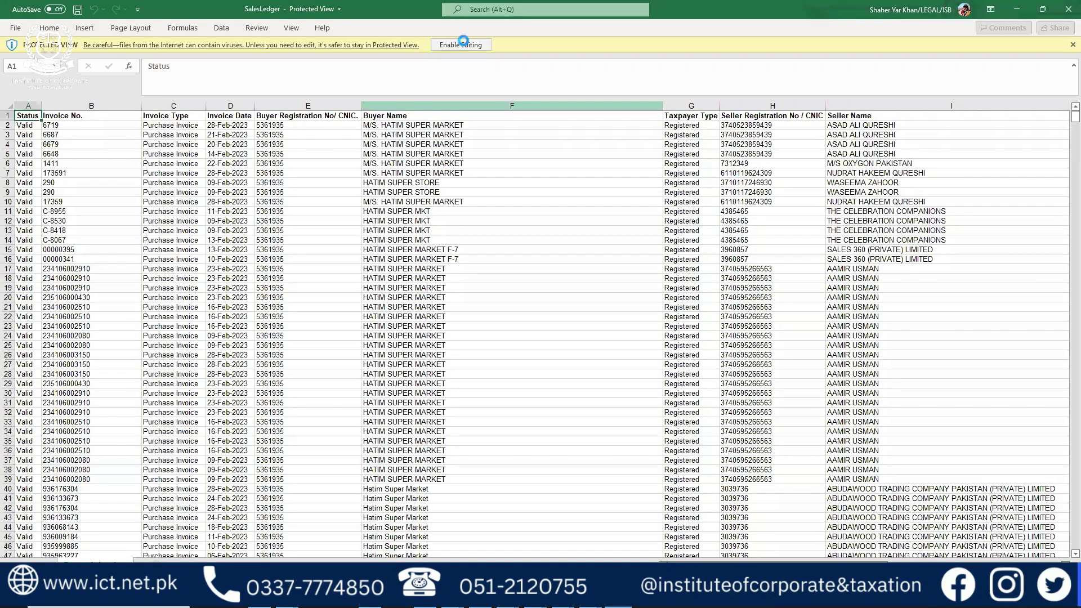
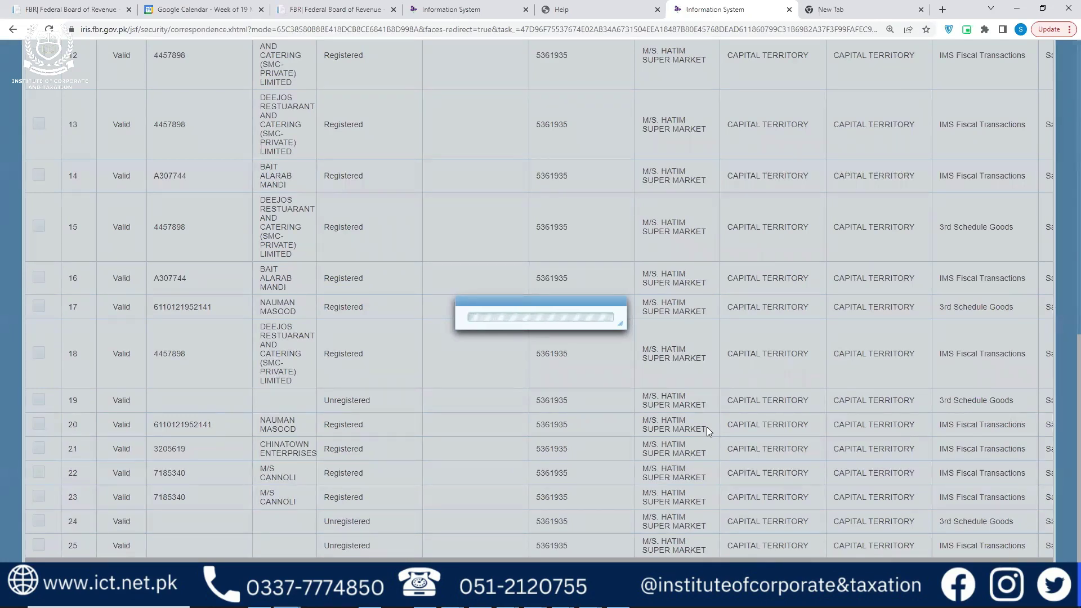
- Reload the return and show the Annex-C (Sales) list of 1040 invoices, zoomed out one step
{"action": "left_click", "coordinate": [598, 35]}
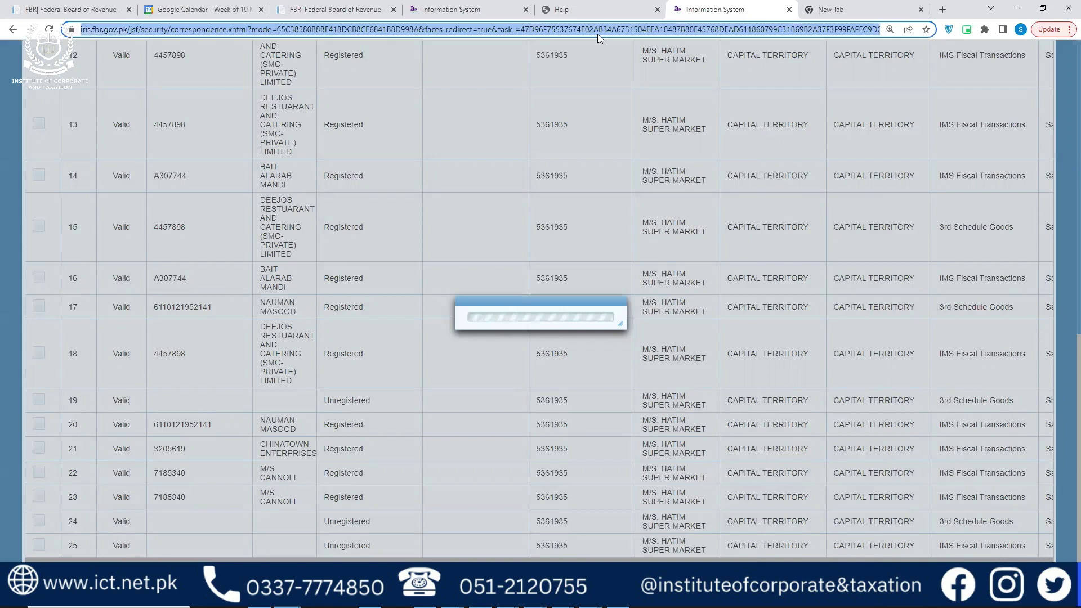
{"action": "key", "text": "Return"}
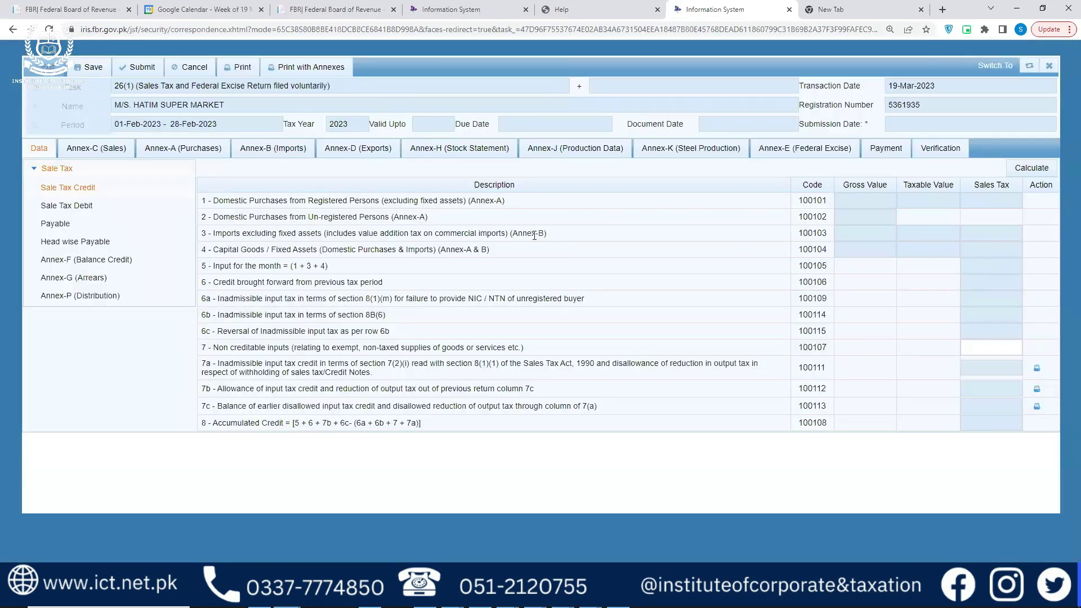
{"action": "left_click", "coordinate": [95, 150]}
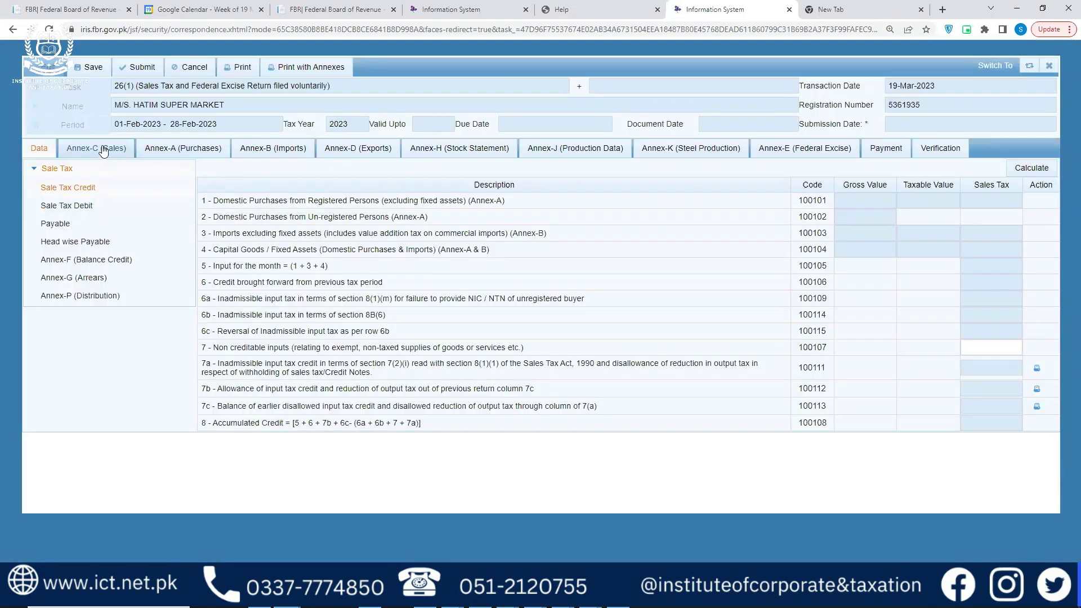
{"action": "scroll", "coordinate": [417, 200], "scroll_direction": "down", "scroll_amount": 1}
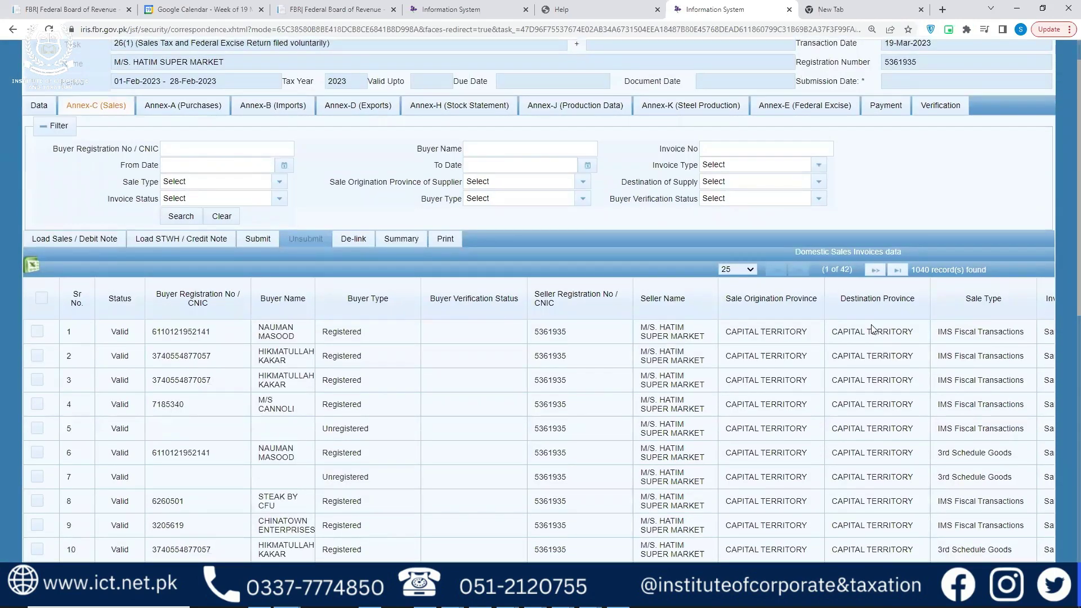
{"action": "key", "text": "ctrl+minus"}
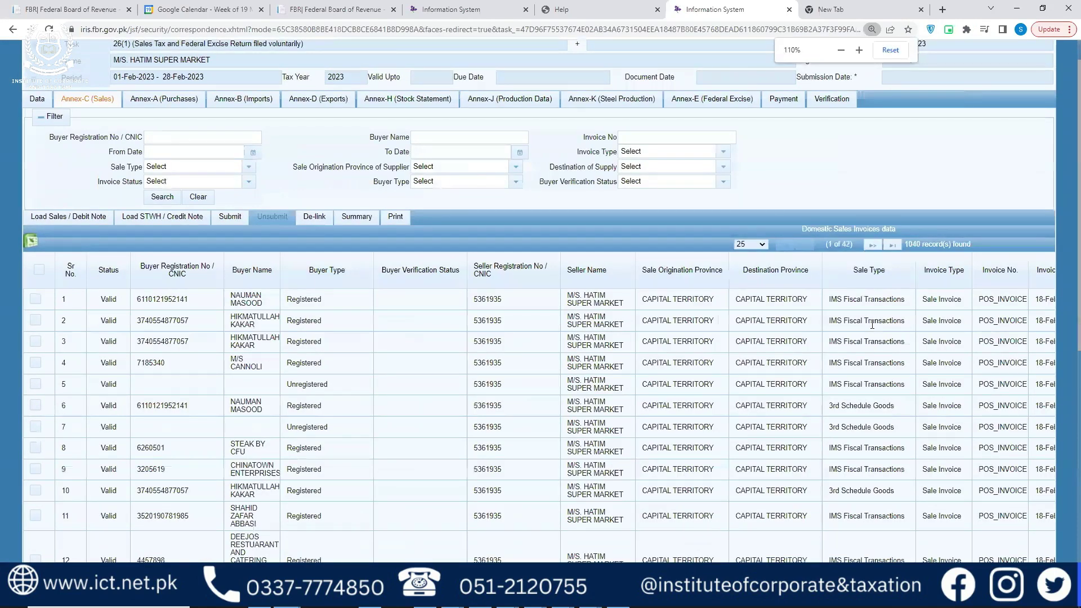
{"action": "scroll", "coordinate": [872, 325], "scroll_direction": "down", "scroll_amount": 7}
{"action": "scroll", "coordinate": [872, 327], "scroll_direction": "up", "scroll_amount": 7}
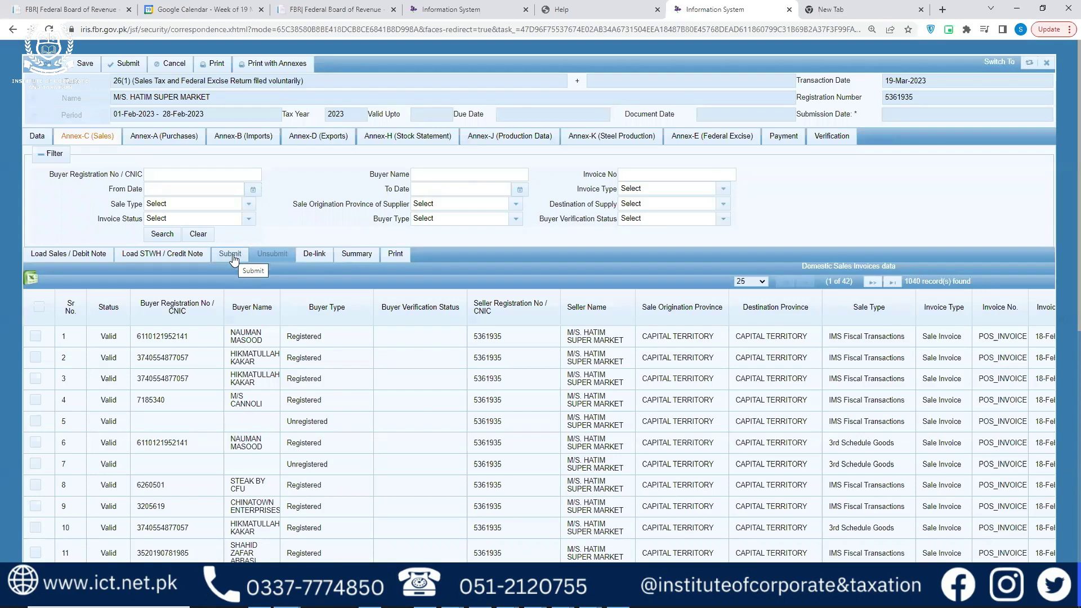
{"action": "left_click", "coordinate": [184, 253]}
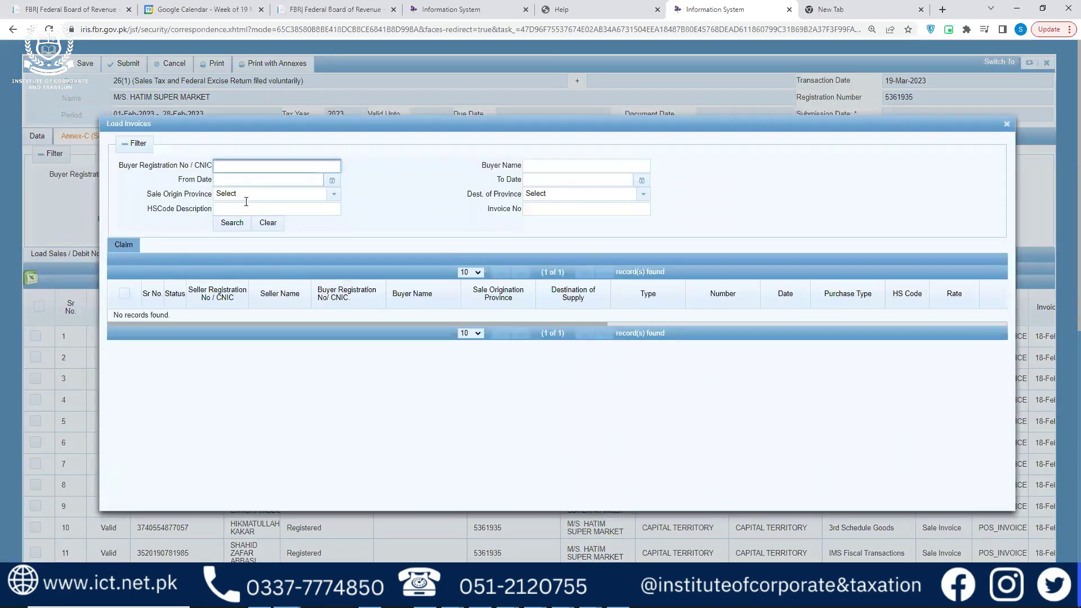
{"action": "left_click", "coordinate": [471, 273]}
{"action": "left_click", "coordinate": [469, 301]}
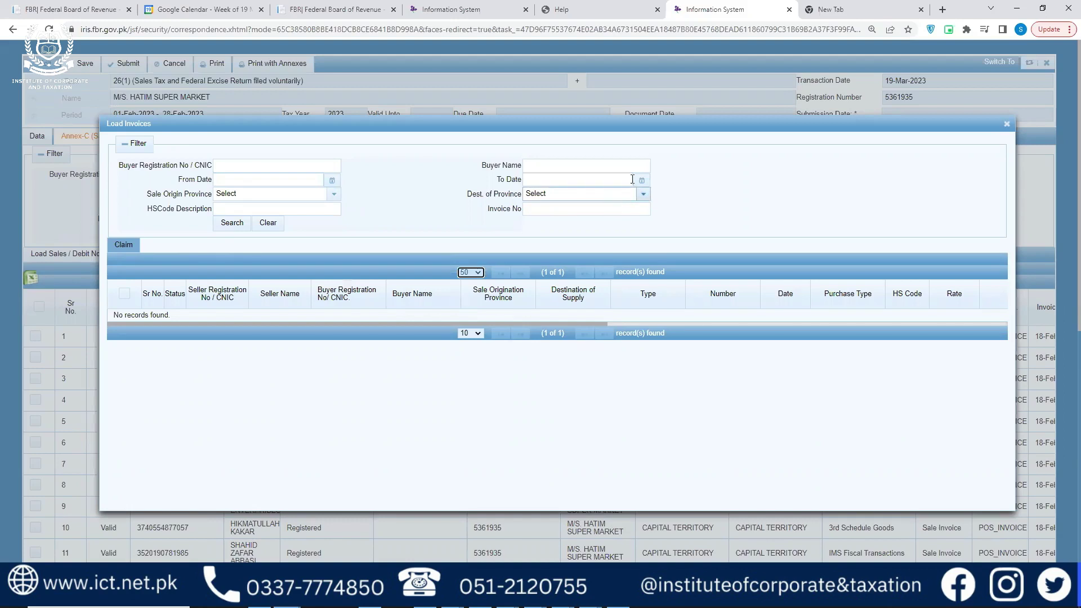
{"action": "left_click", "coordinate": [332, 180]}
{"action": "left_click", "coordinate": [255, 197]}
{"action": "left_click", "coordinate": [243, 206]}
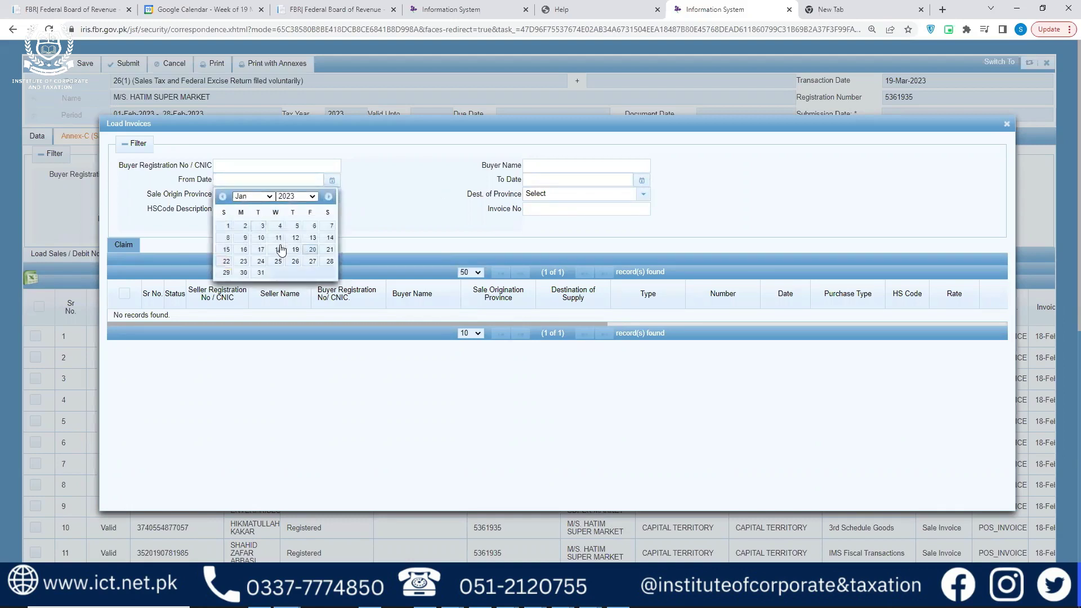
{"action": "left_click", "coordinate": [229, 228]}
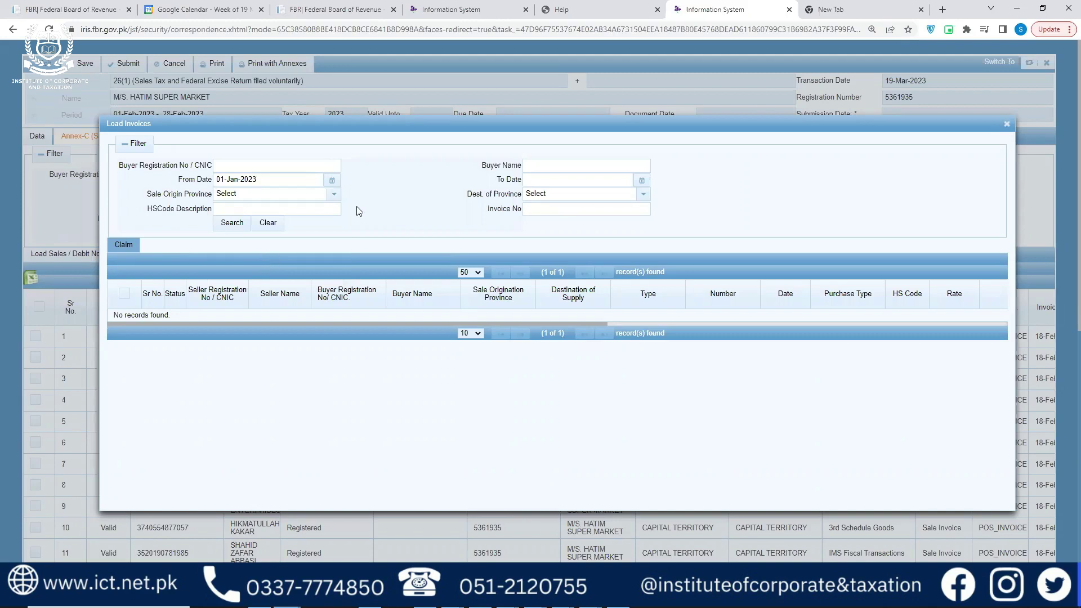
{"action": "left_click", "coordinate": [641, 181]}
{"action": "left_click", "coordinate": [562, 196]}
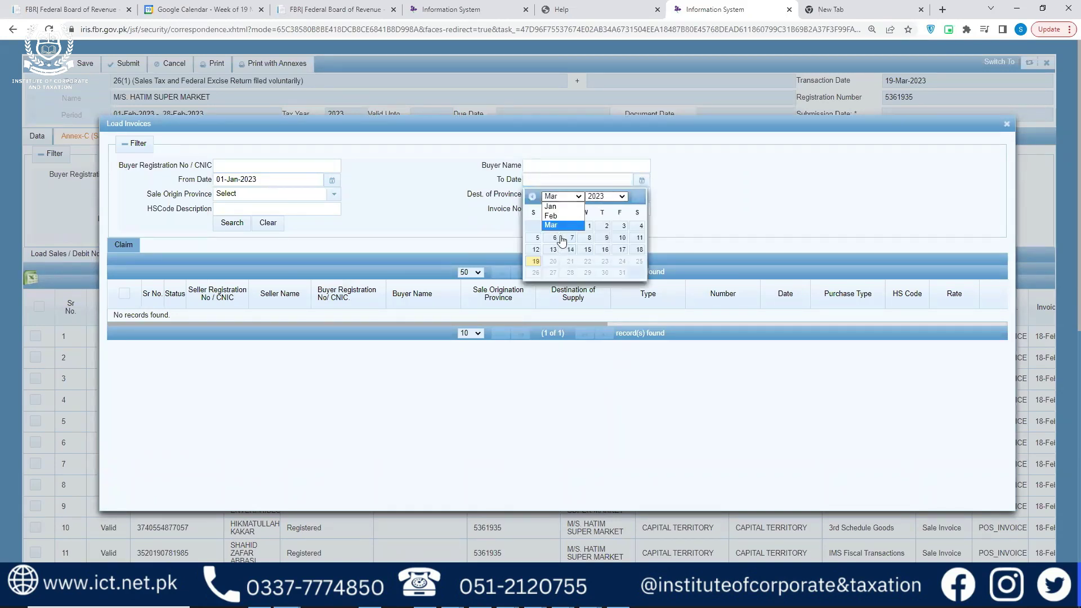
{"action": "left_click", "coordinate": [550, 216]}
{"action": "left_click", "coordinate": [571, 273]}
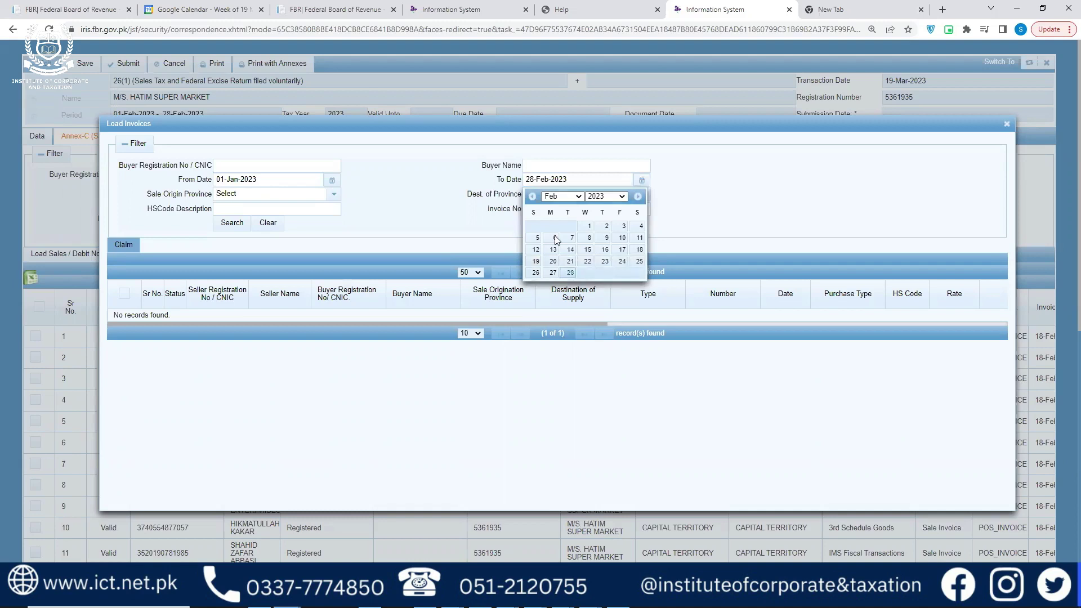
{"action": "left_click", "coordinate": [239, 223]}
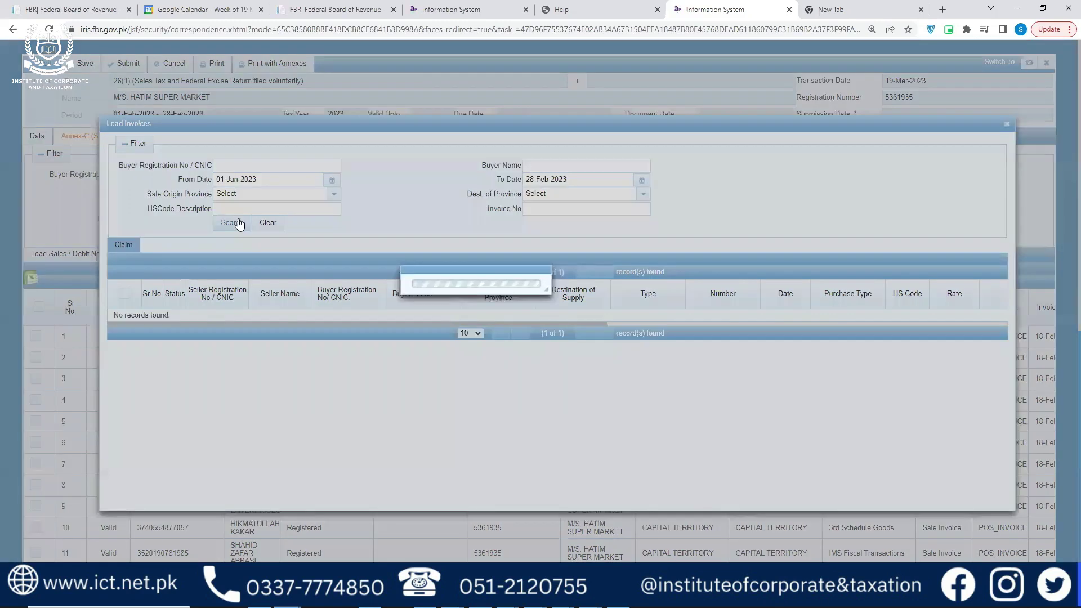
{"action": "scroll", "coordinate": [245, 424], "scroll_direction": "down", "scroll_amount": 1}
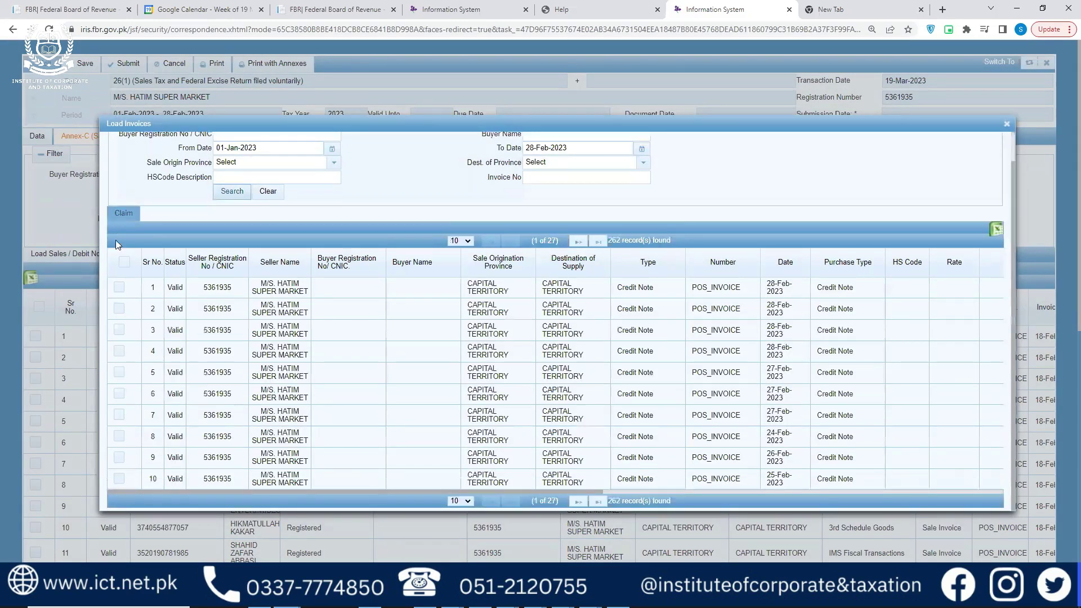
{"action": "left_click", "coordinate": [123, 262]}
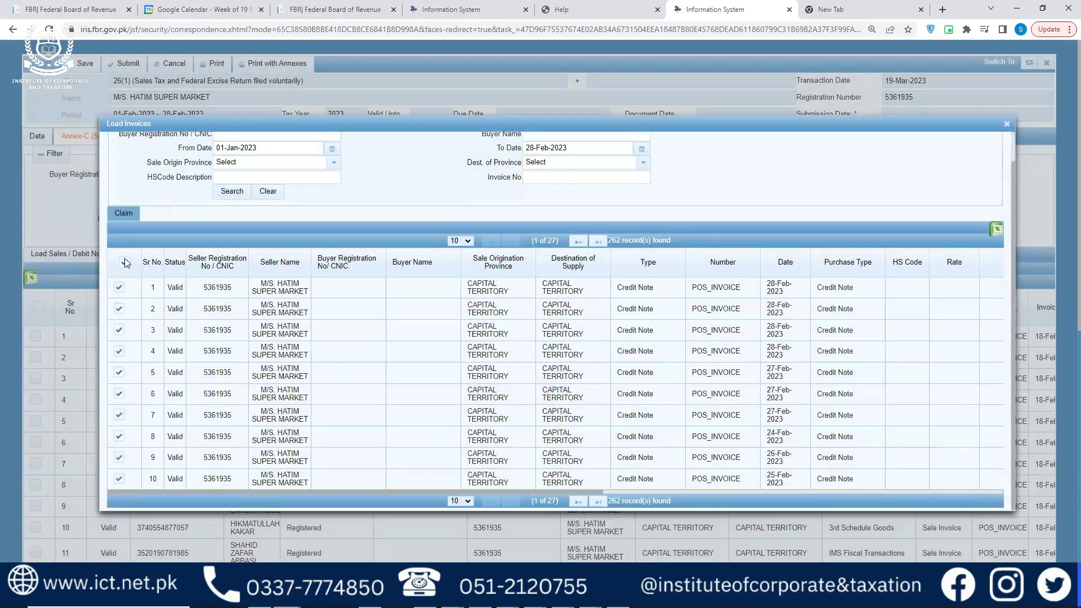
{"action": "left_click", "coordinate": [124, 259]}
{"action": "left_click", "coordinate": [1006, 124]}
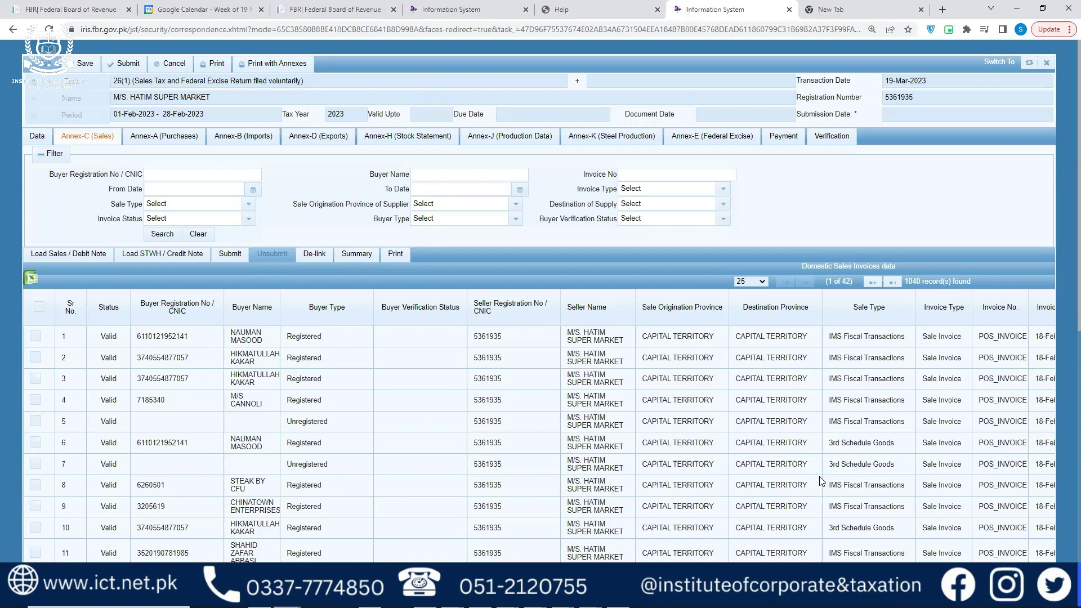
{"action": "left_click_drag", "start_coordinate": [897, 443], "coordinate": [828, 451]}
{"action": "left_click_drag", "start_coordinate": [905, 422], "coordinate": [826, 424]}
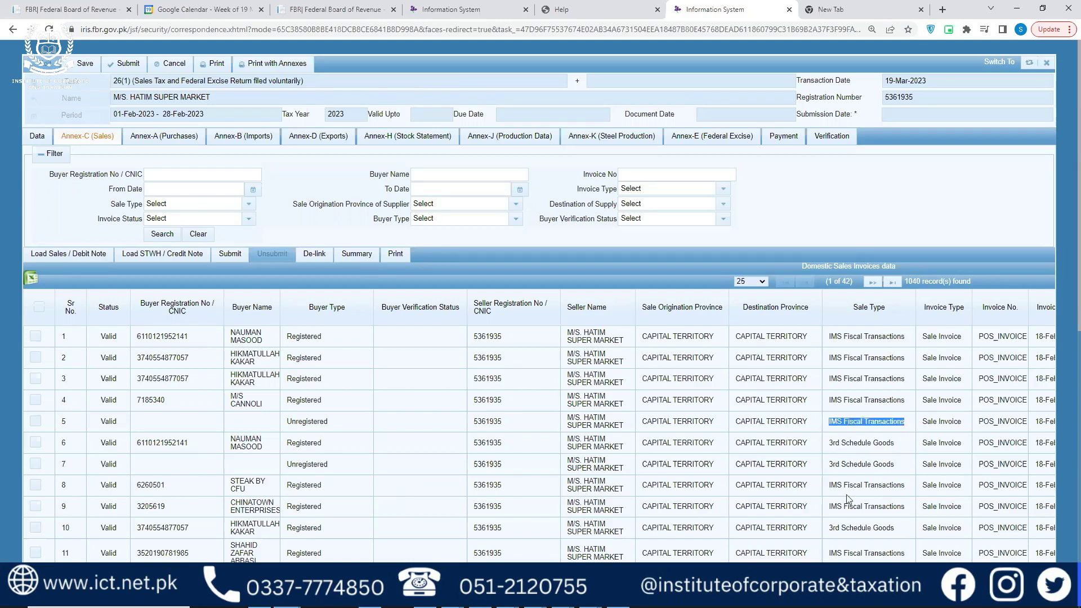
{"action": "scroll", "coordinate": [848, 498], "scroll_direction": "down", "scroll_amount": 8}
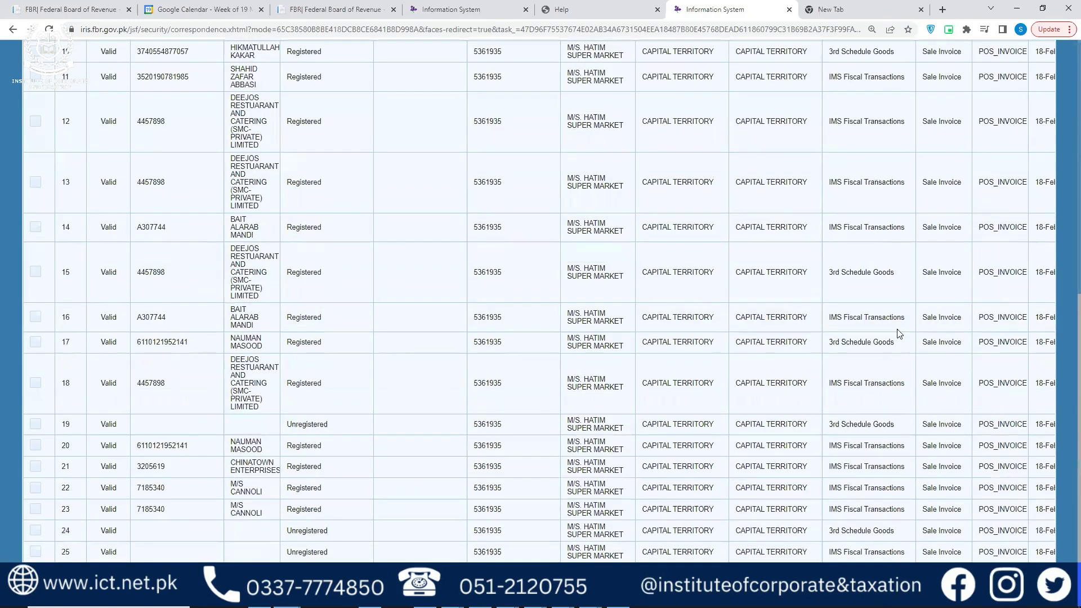
{"action": "left_click_drag", "start_coordinate": [904, 341], "coordinate": [860, 425]}
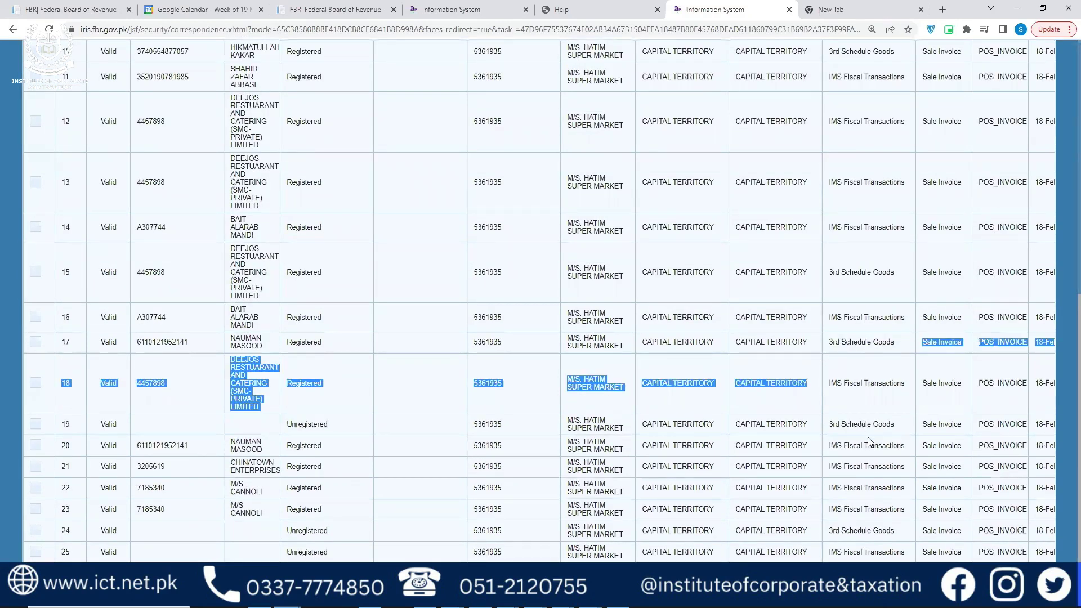
{"action": "left_click", "coordinate": [870, 441]}
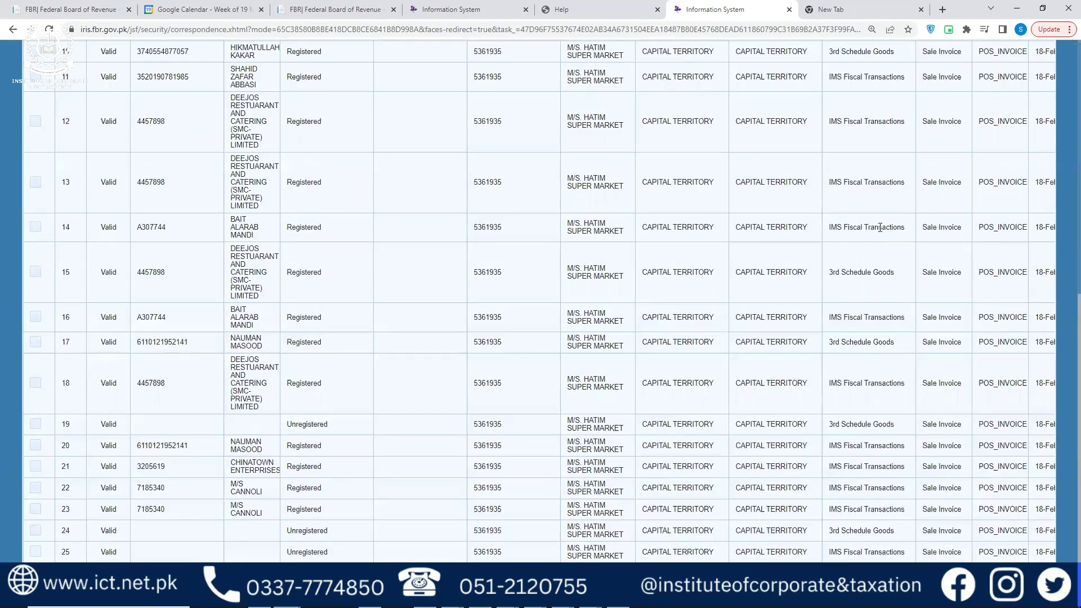
{"action": "left_click_drag", "start_coordinate": [889, 281], "coordinate": [822, 284]}
{"action": "scroll", "coordinate": [822, 285], "scroll_direction": "up", "scroll_amount": 8}
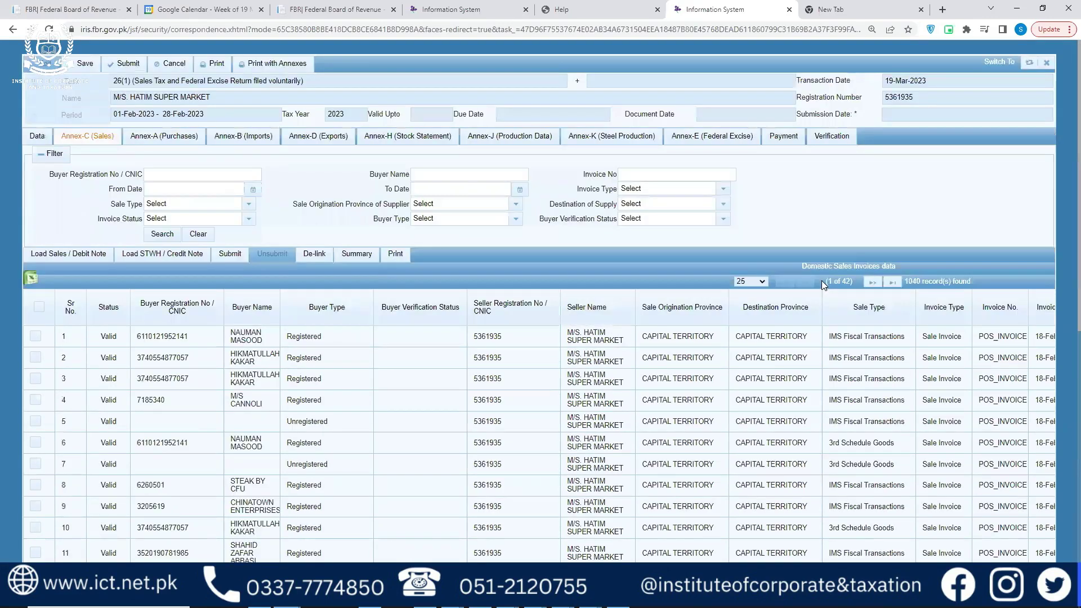
{"action": "scroll", "coordinate": [457, 344], "scroll_direction": "down", "scroll_amount": 1}
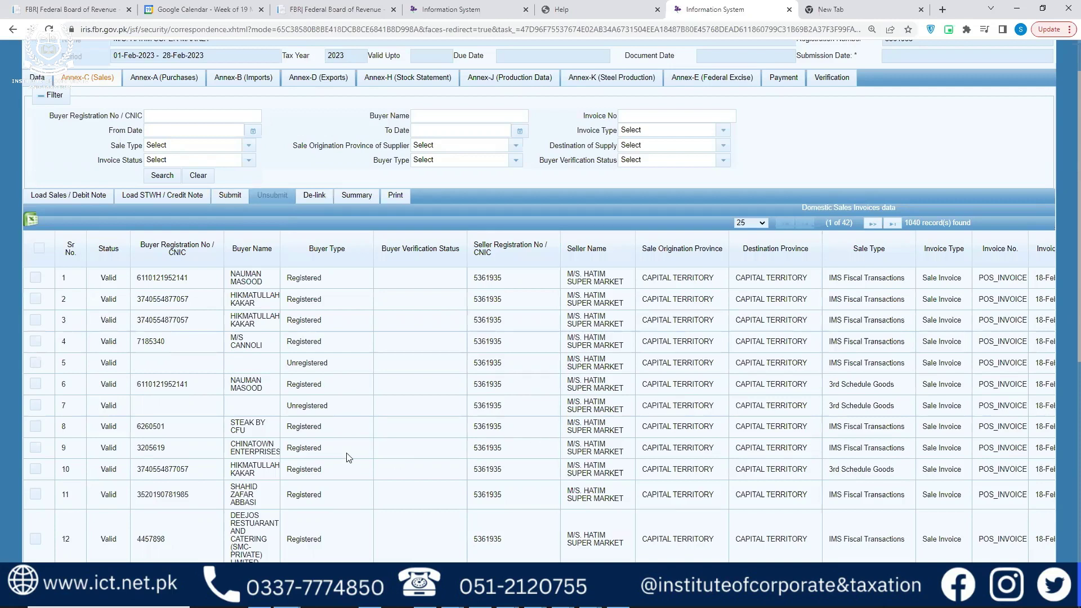
{"action": "left_click_drag", "start_coordinate": [230, 444], "coordinate": [280, 457]}
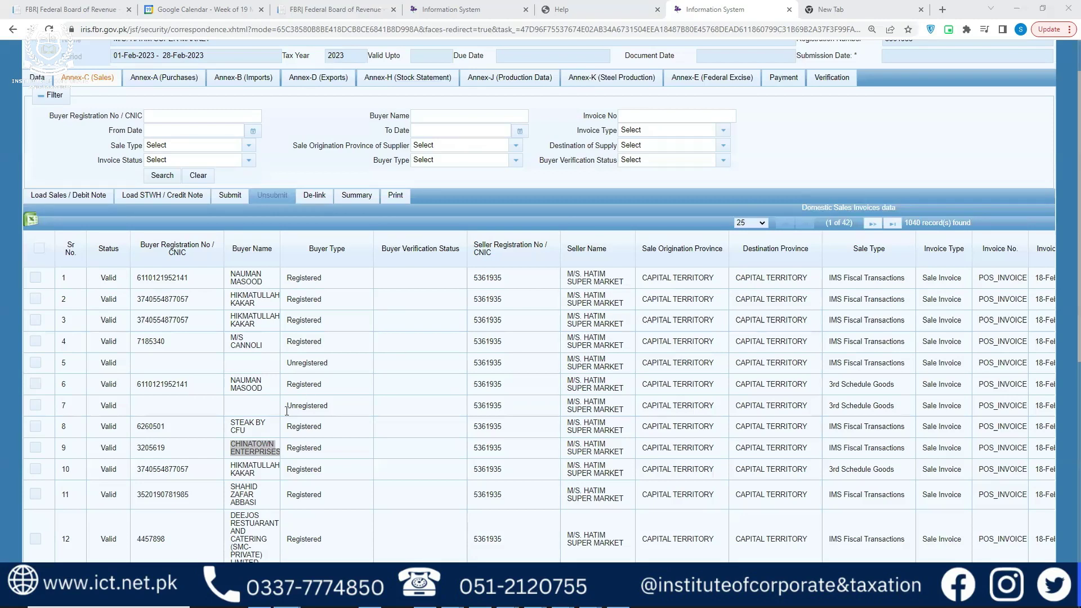
- Highlight the row 3 buyer name, then return to the Data tab listing input-tax rows 100101–100108
{"action": "left_click", "coordinate": [231, 421]}
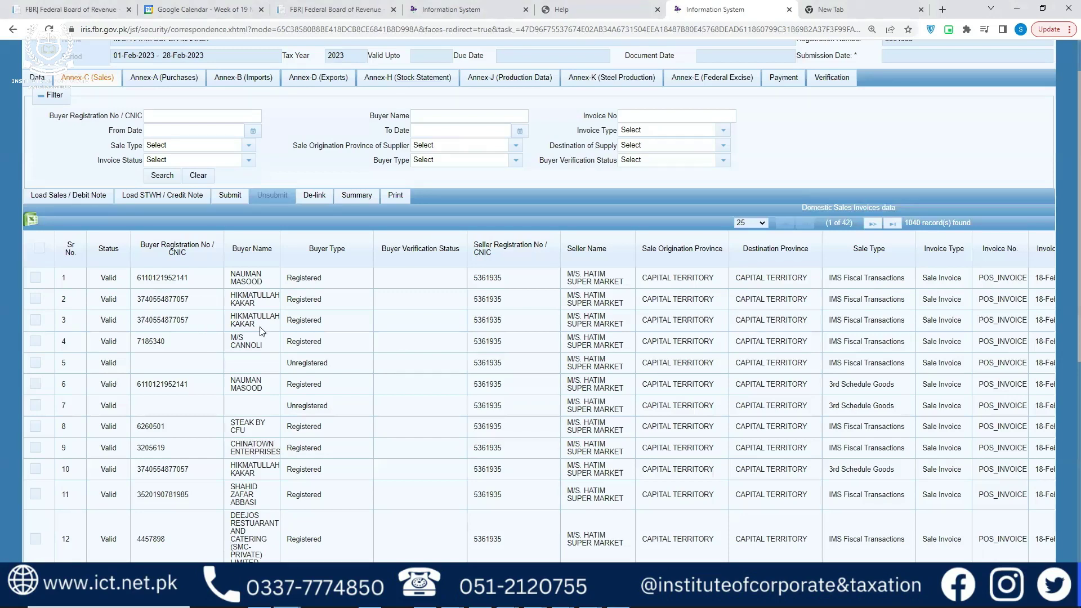
{"action": "triple_click", "coordinate": [229, 314]}
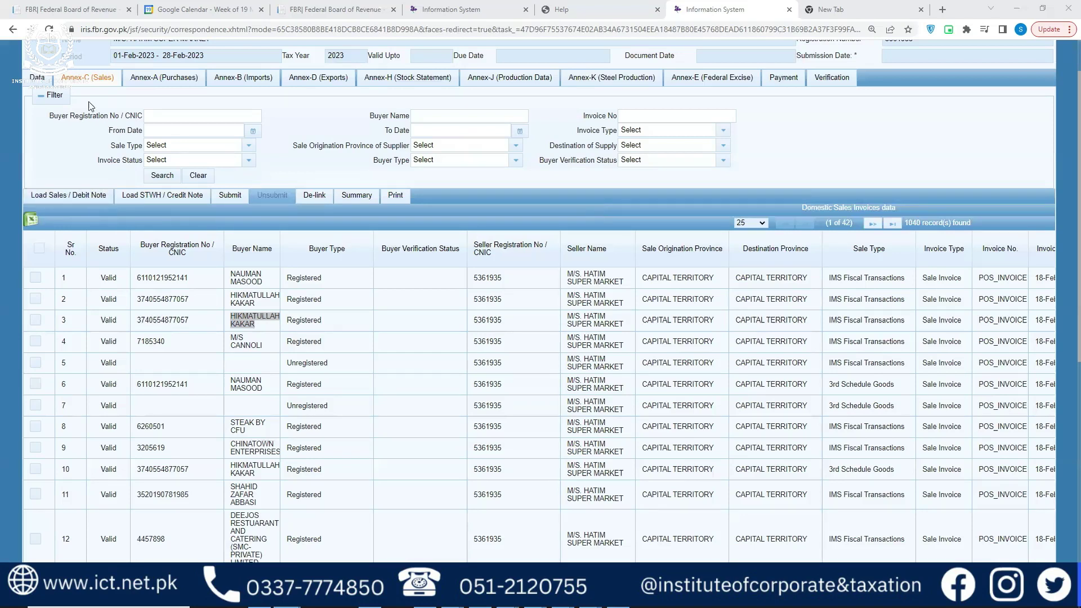
{"action": "left_click", "coordinate": [43, 82]}
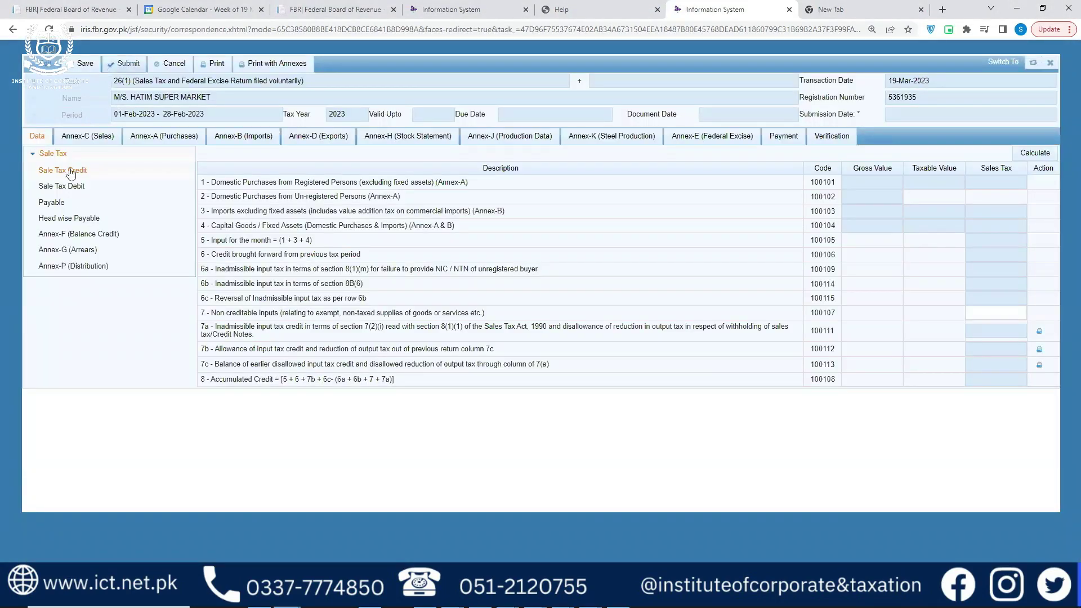
- Recalculate the Payable sheet so sales tax payable comes to 233,755
{"action": "left_click", "coordinate": [57, 203]}
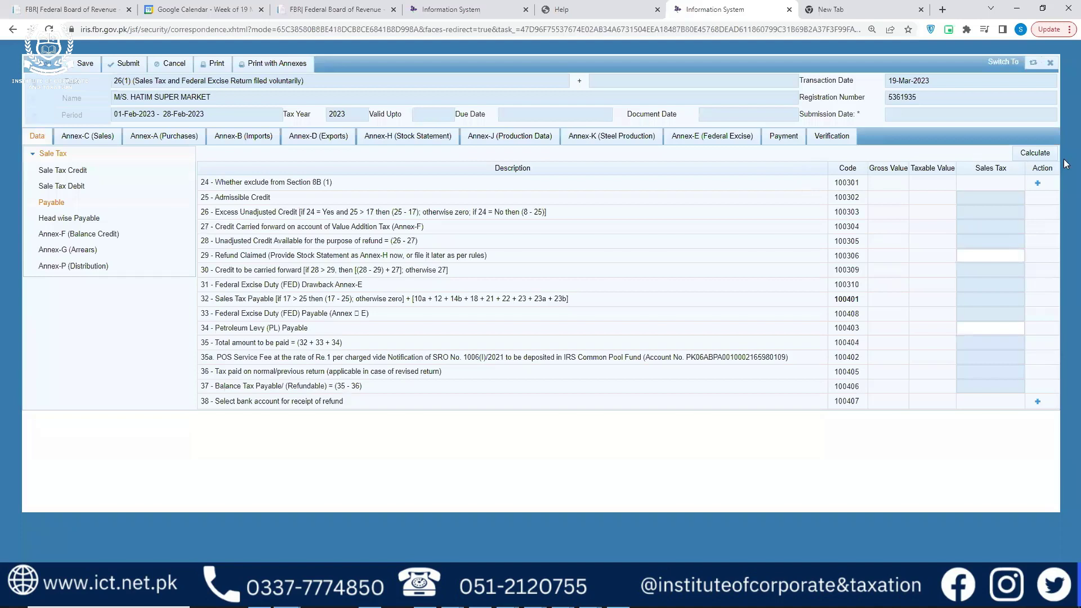
{"action": "left_click", "coordinate": [1046, 152]}
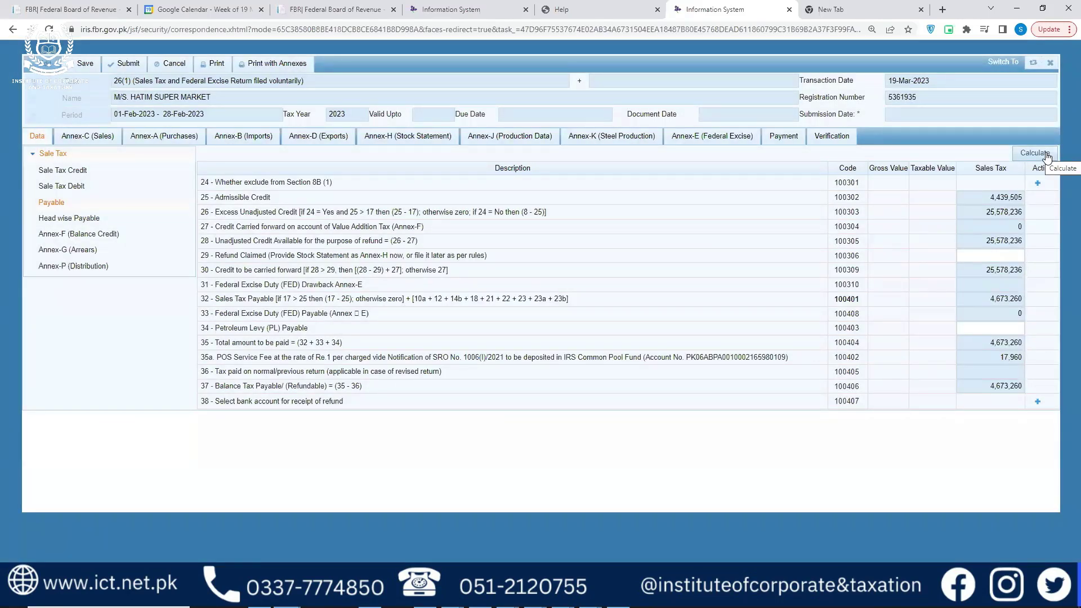
{"action": "left_click", "coordinate": [1045, 154]}
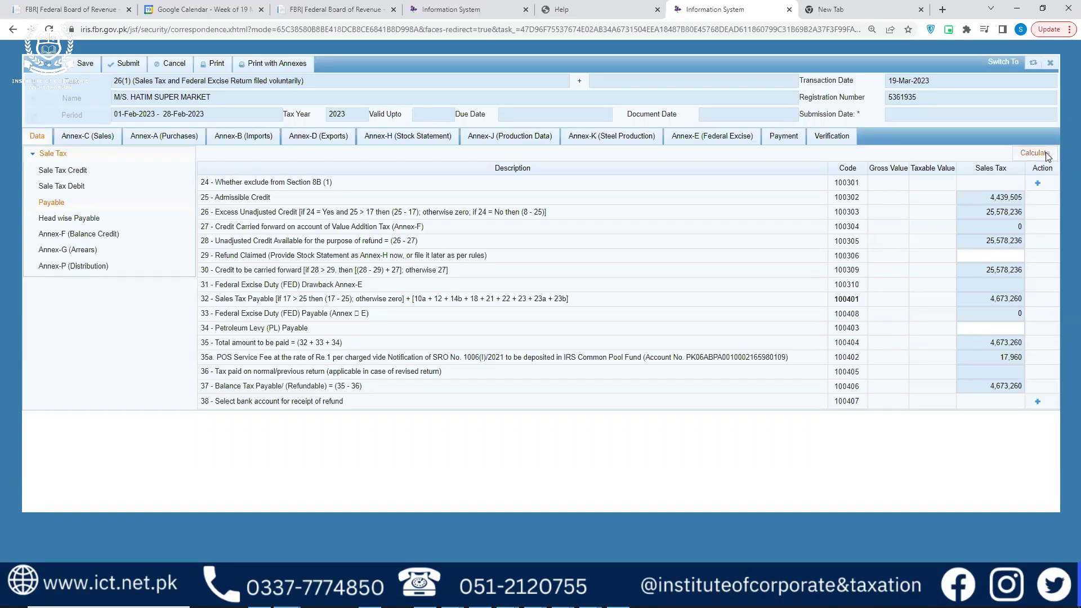
- Select the 233,755 total amount to be paid and the 17,960 POS service fee
{"action": "left_click", "coordinate": [987, 345]}
{"action": "left_click_drag", "start_coordinate": [988, 336], "coordinate": [1036, 345]}
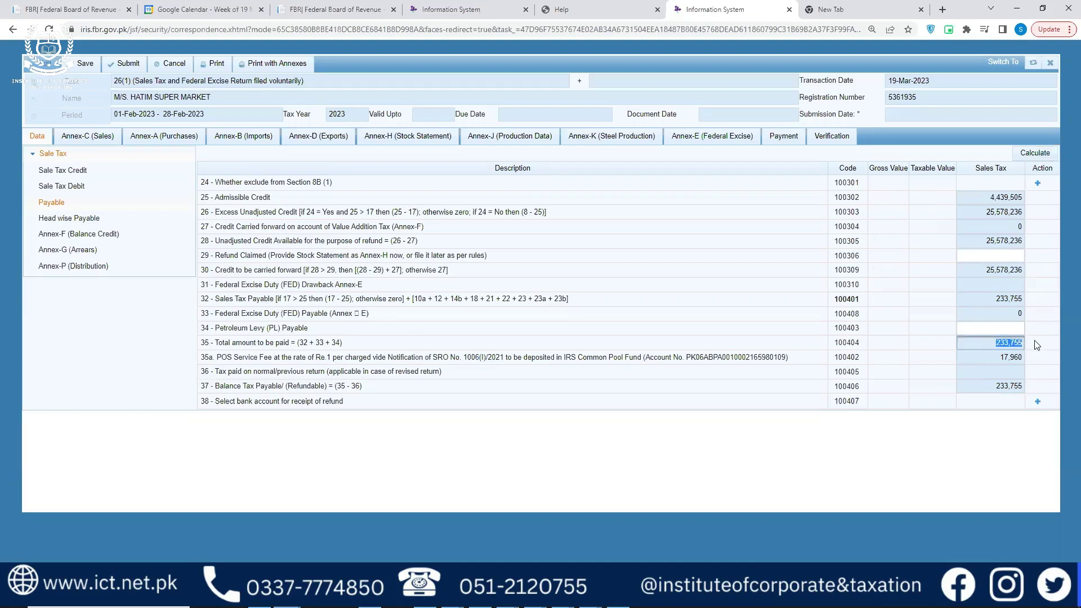
{"action": "left_click", "coordinate": [1011, 356]}
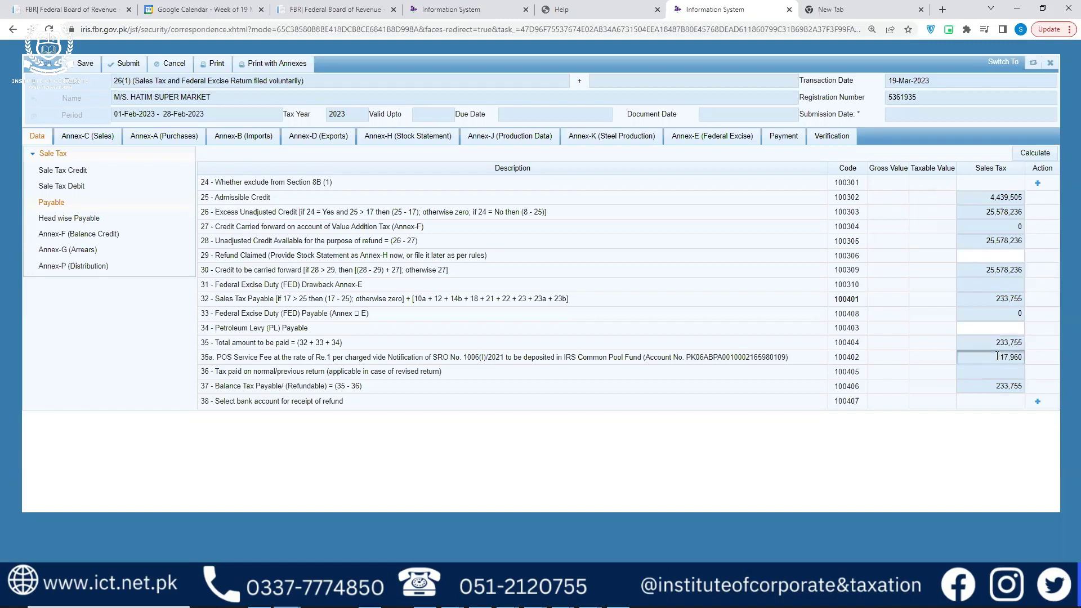
{"action": "left_click_drag", "start_coordinate": [1012, 356], "coordinate": [1036, 361]}
- Add 233755 + 17960 in Calculator to get 251,715, then minimize it
{"action": "left_click", "coordinate": [973, 356]}
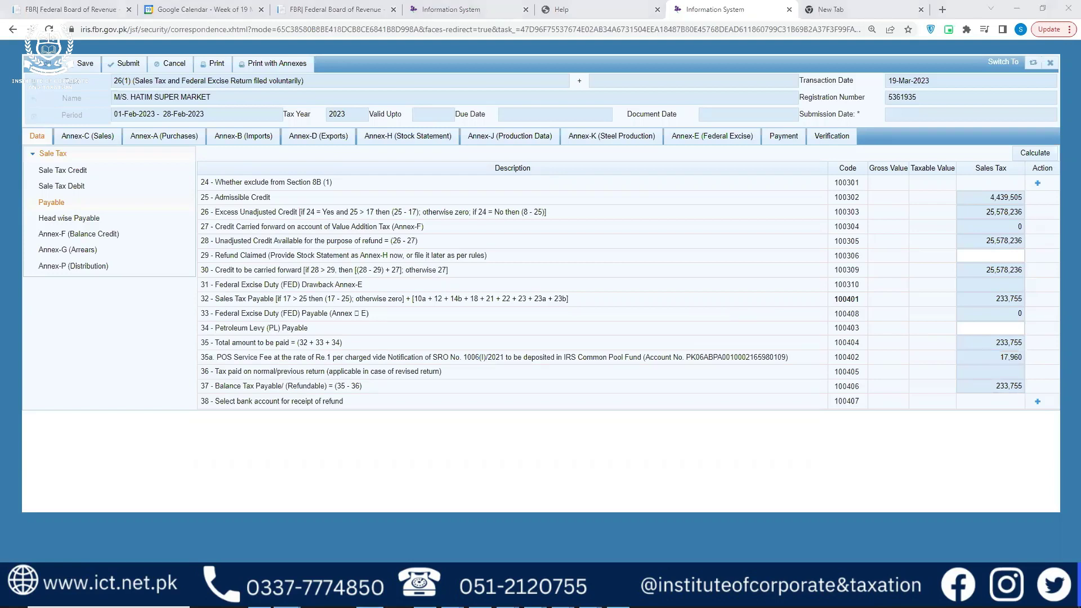
{"action": "type", "text": "2337"}
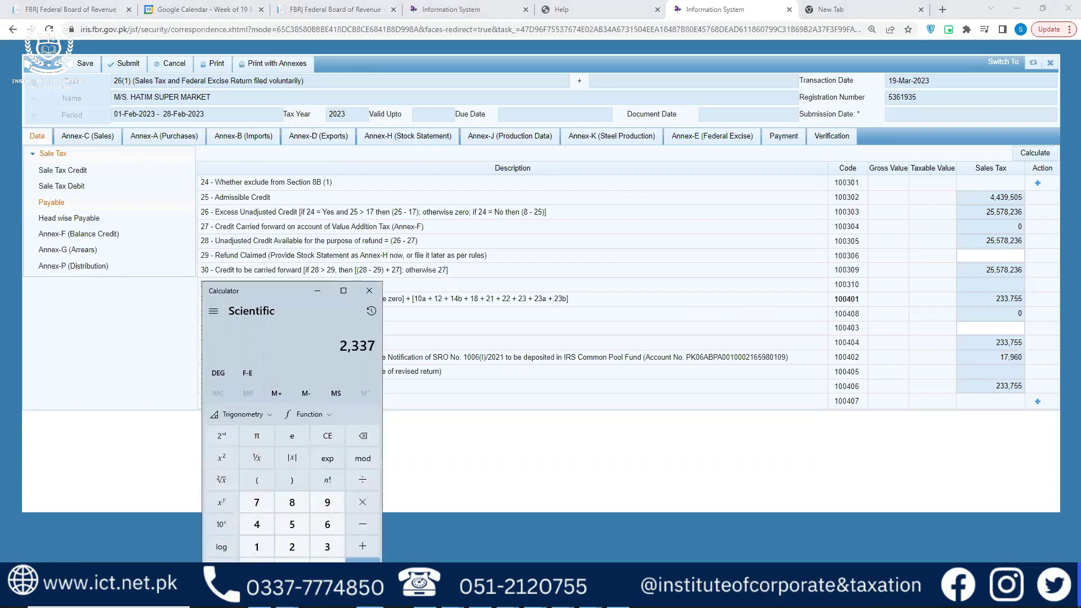
{"action": "type", "text": "55 + 17960"}
{"action": "key", "text": "Return"}
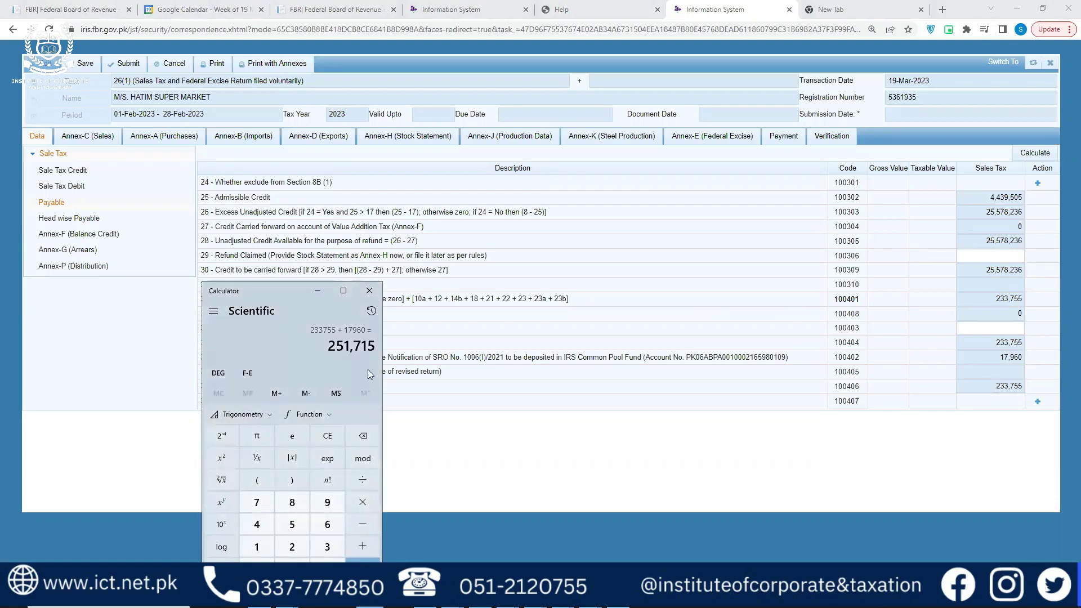
{"action": "left_click", "coordinate": [322, 293]}
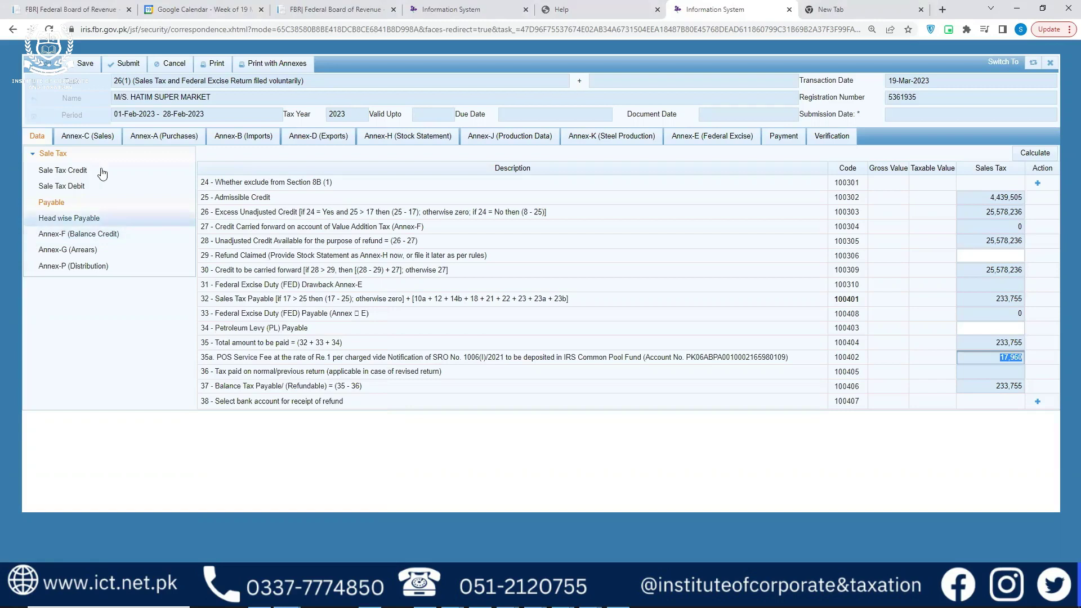
- Open and reload the Annex-A (Purchases) tab, which shows no purchase invoice records
{"action": "left_click", "coordinate": [154, 140]}
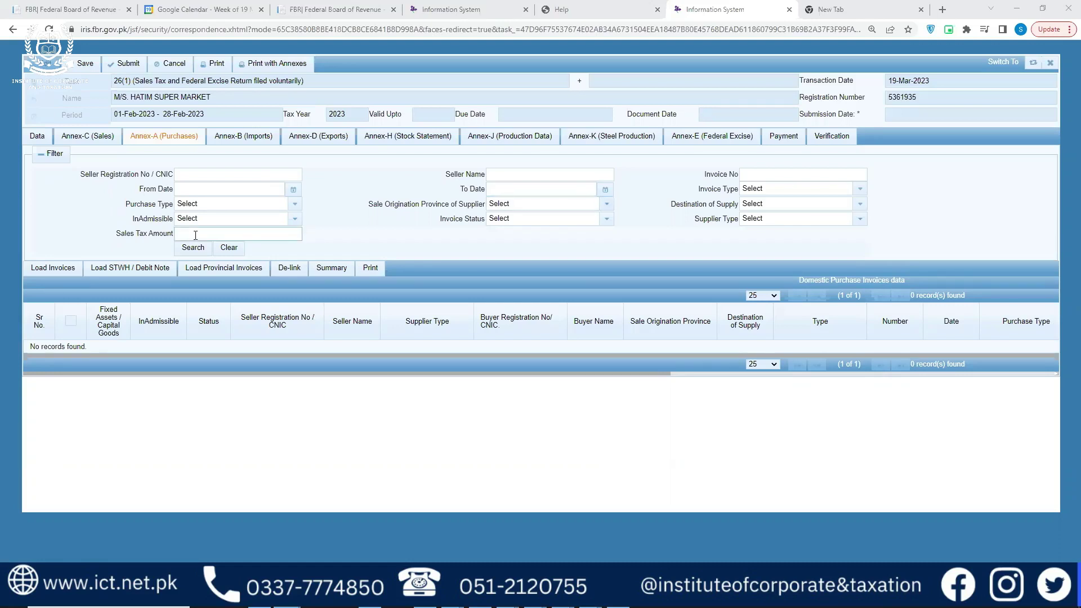
{"action": "left_click", "coordinate": [135, 136]}
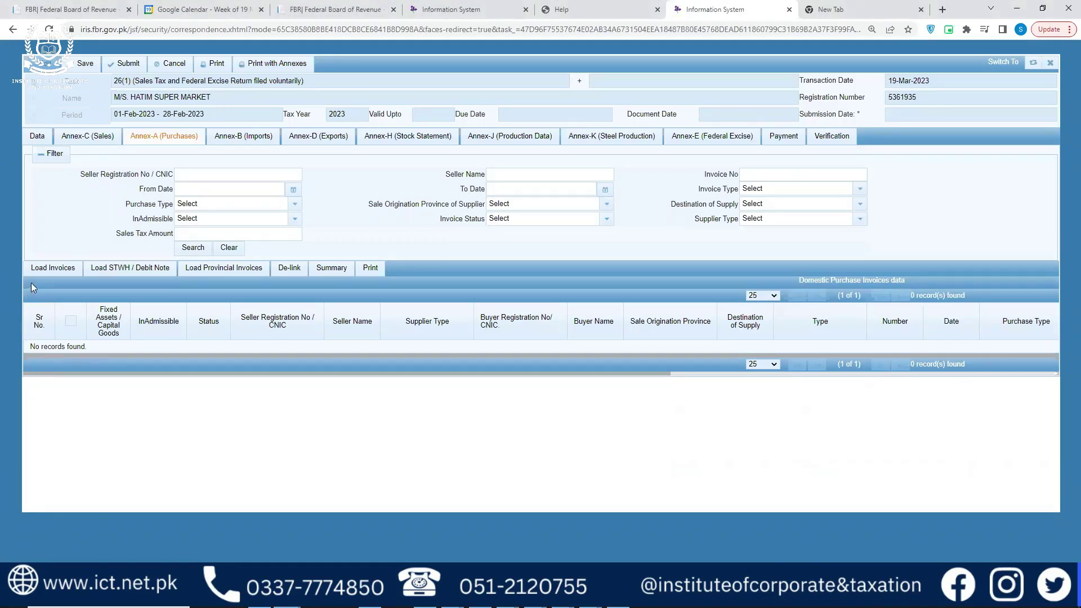
- In Load Invoices, set the date range 31-Mar-2022 to 28-Feb-2023
{"action": "left_click", "coordinate": [55, 270]}
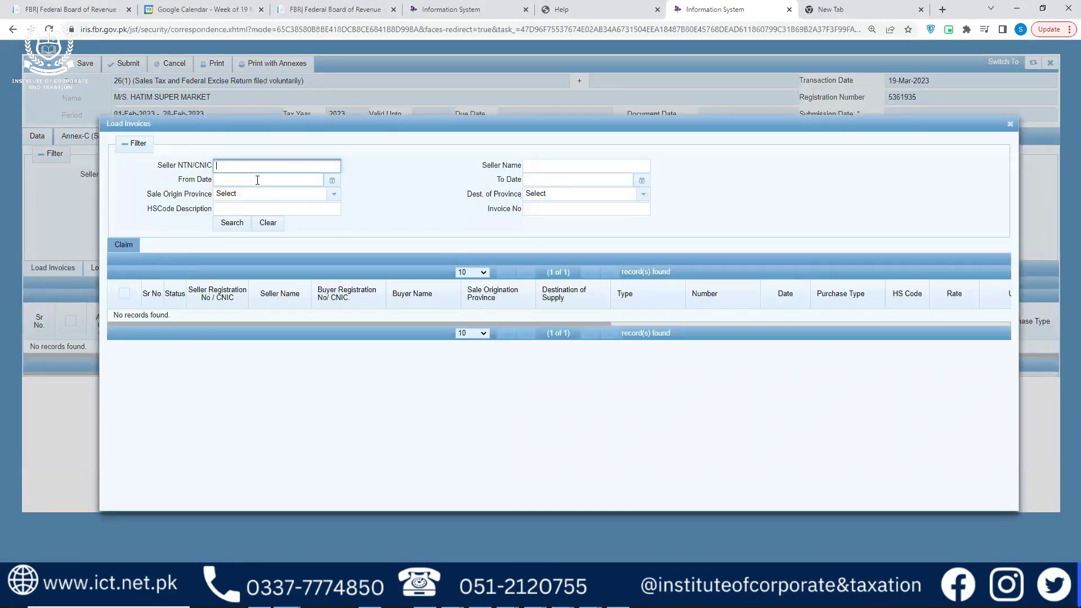
{"action": "left_click", "coordinate": [329, 181]}
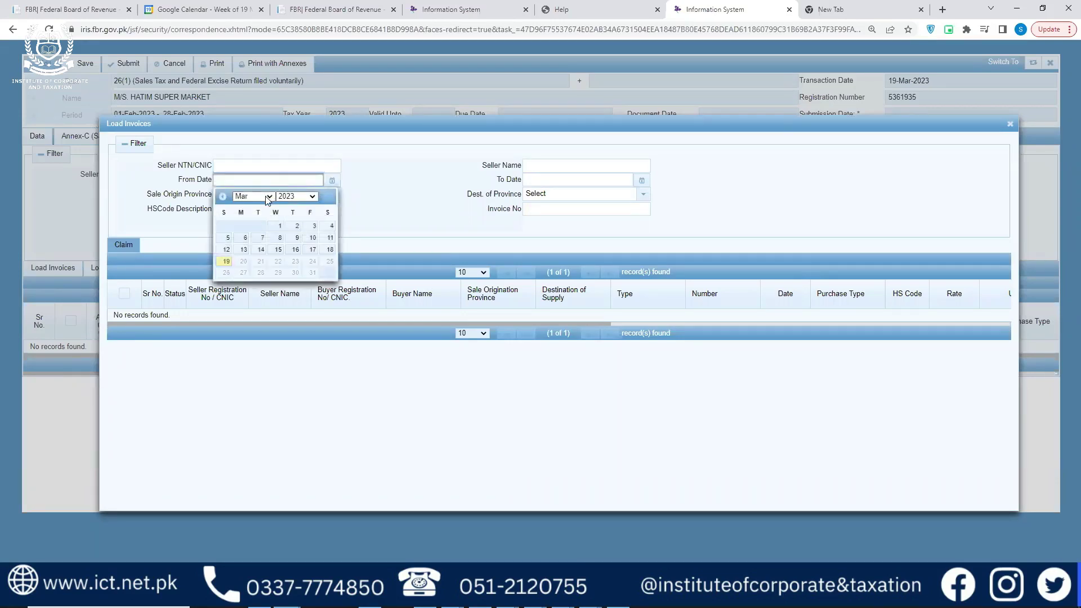
{"action": "left_click", "coordinate": [288, 197]}
{"action": "left_click", "coordinate": [291, 213]}
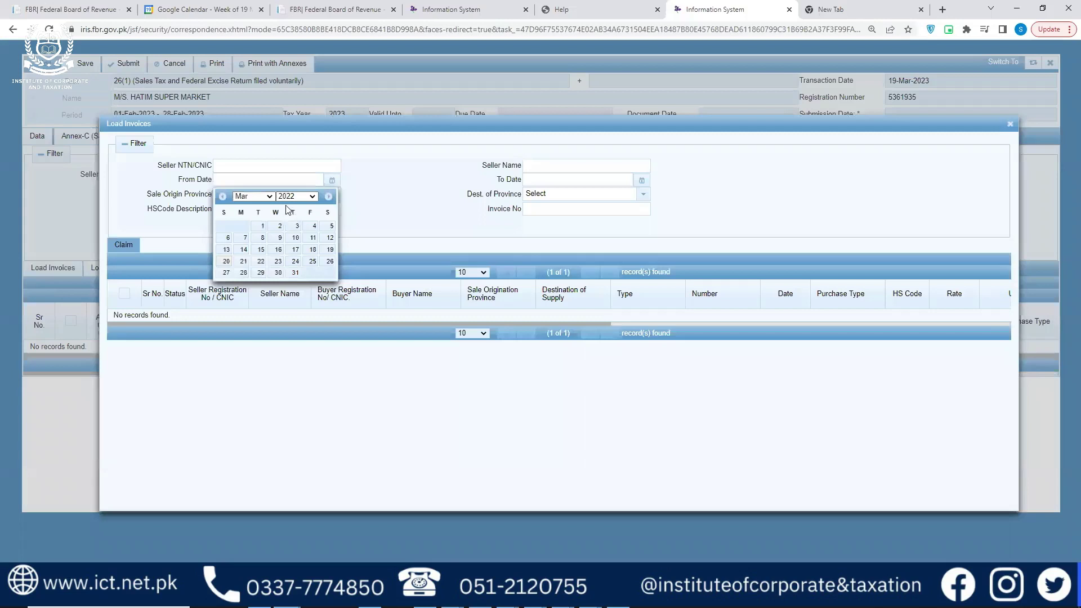
{"action": "left_click", "coordinate": [264, 196]}
{"action": "left_click", "coordinate": [251, 232]}
{"action": "left_click", "coordinate": [295, 273]}
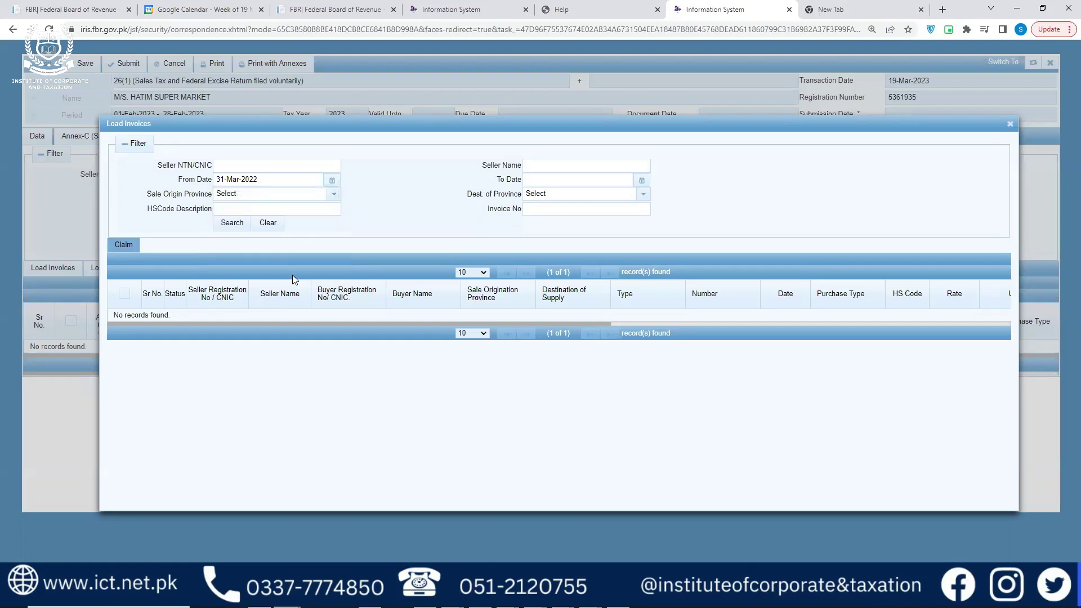
{"action": "left_click", "coordinate": [642, 180]}
{"action": "left_click", "coordinate": [563, 196]}
{"action": "left_click", "coordinate": [560, 221]}
{"action": "left_click", "coordinate": [570, 272]}
- Search the range, finding 605 records, and show 100 invoices per page
{"action": "left_click", "coordinate": [239, 225]}
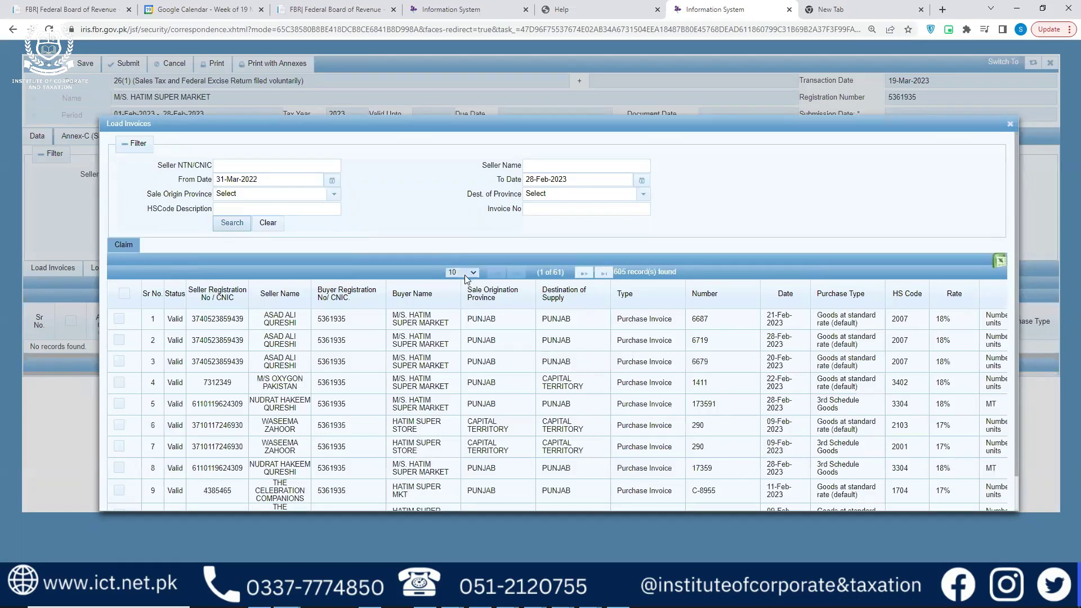
{"action": "left_click", "coordinate": [464, 274]}
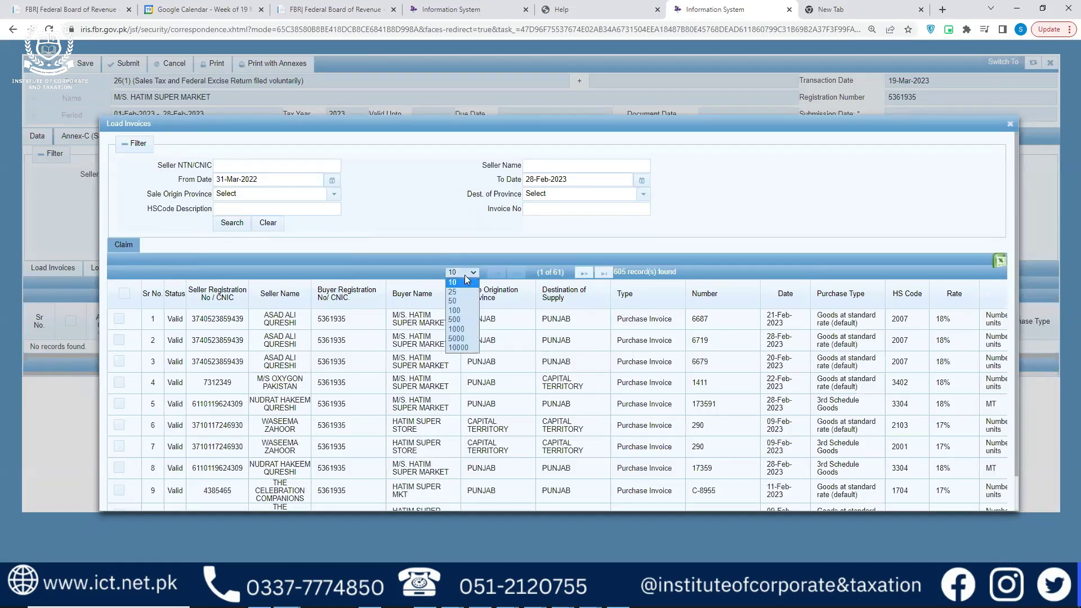
{"action": "left_click", "coordinate": [454, 311]}
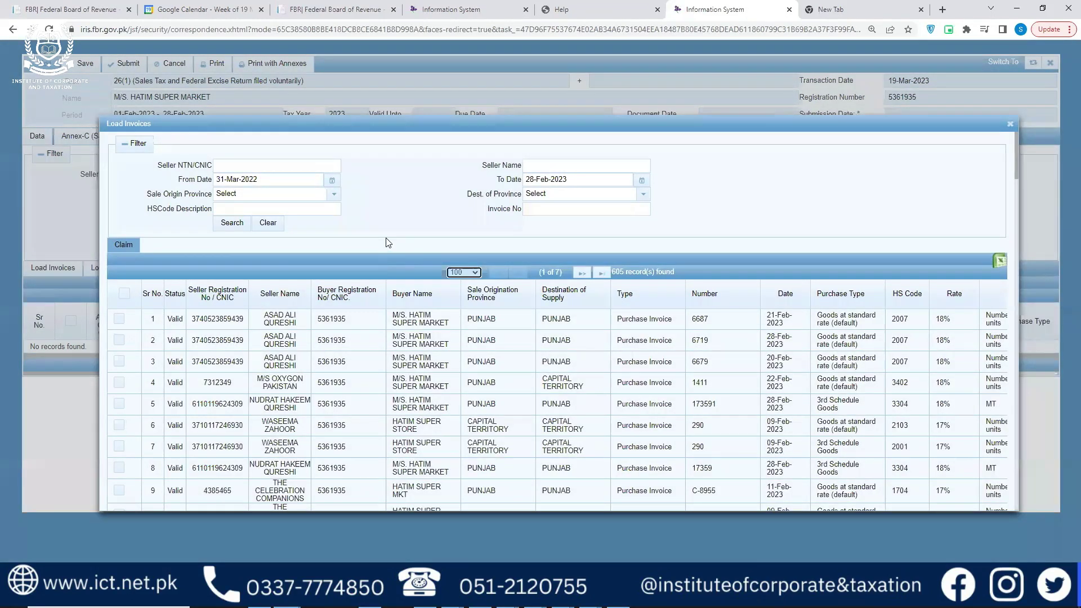
{"action": "scroll", "coordinate": [507, 259], "scroll_direction": "down", "scroll_amount": 2}
{"action": "scroll", "coordinate": [619, 270], "scroll_direction": "up", "scroll_amount": 2}
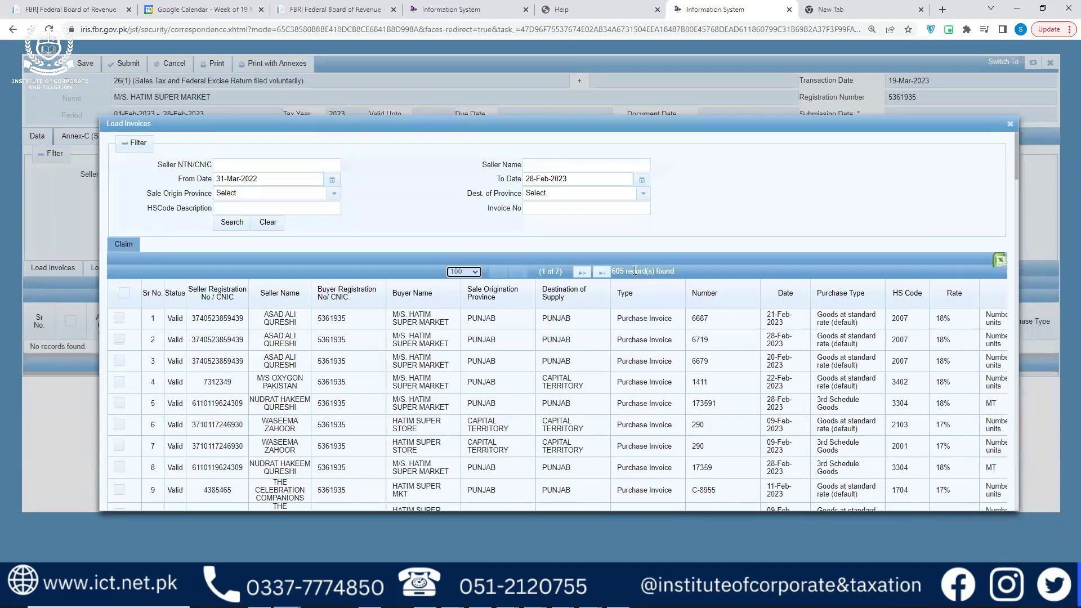
{"action": "left_click_drag", "start_coordinate": [612, 271], "coordinate": [676, 276]}
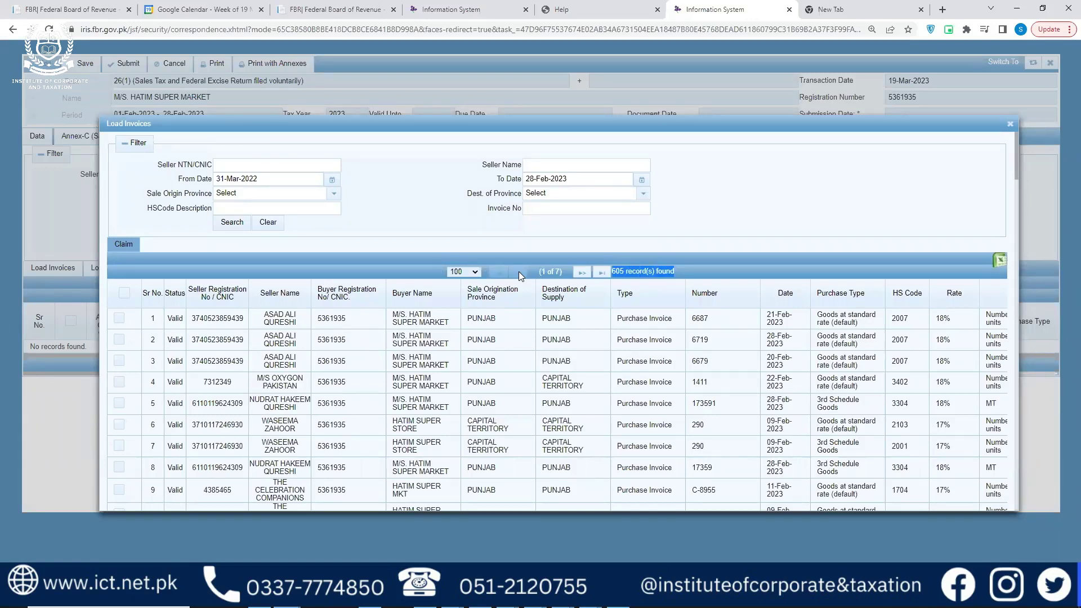
{"action": "scroll", "coordinate": [519, 272], "scroll_direction": "down", "scroll_amount": 20}
{"action": "scroll", "coordinate": [519, 274], "scroll_direction": "up", "scroll_amount": 20}
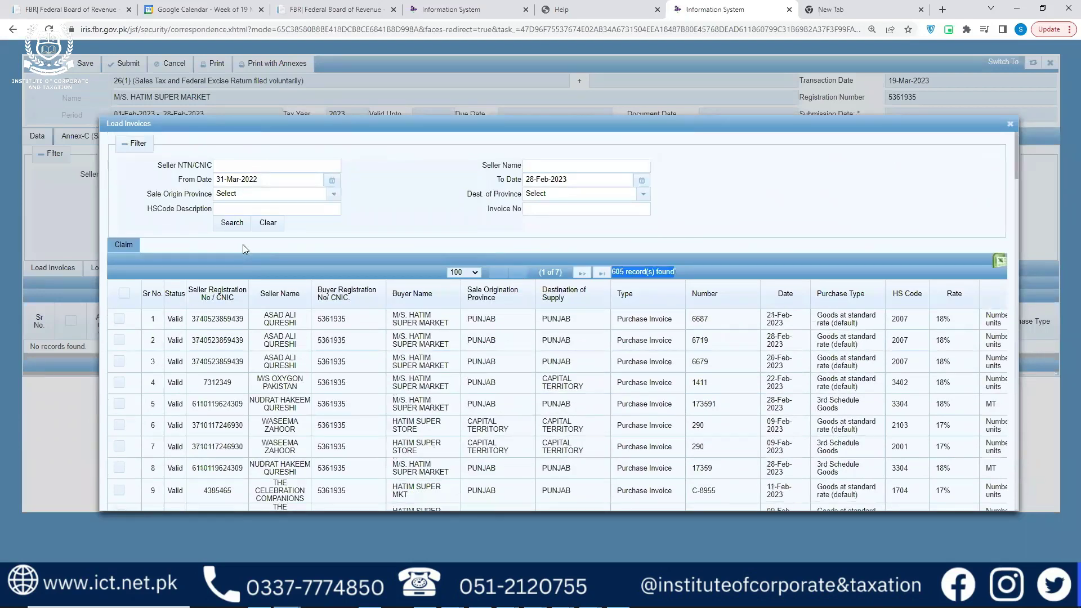
{"action": "scroll", "coordinate": [933, 470], "scroll_direction": "down", "scroll_amount": 8}
{"action": "scroll", "coordinate": [934, 471], "scroll_direction": "down", "scroll_amount": 6}
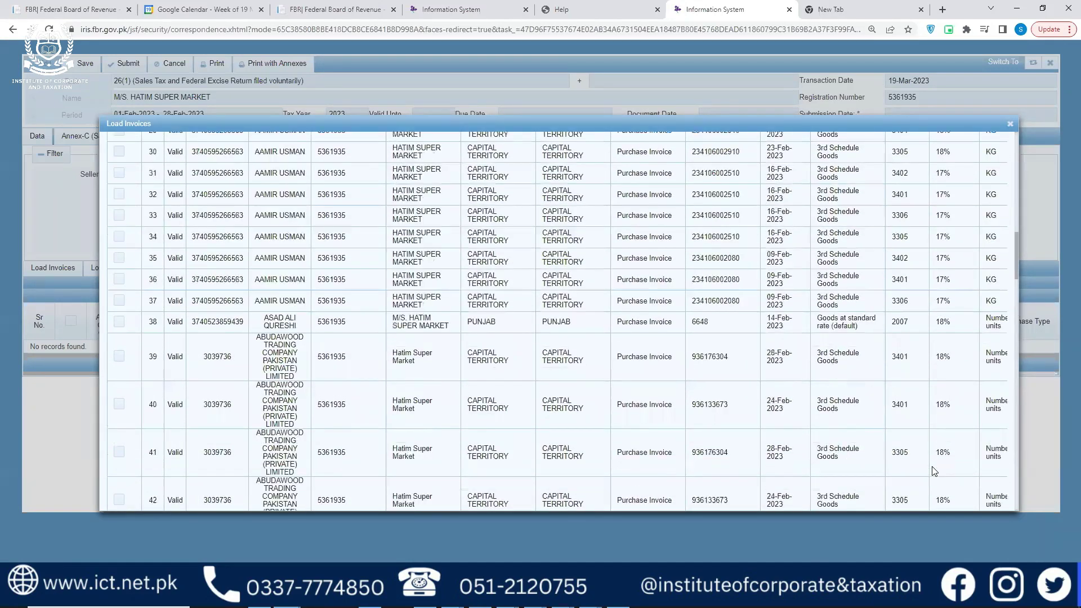
{"action": "scroll", "coordinate": [933, 470], "scroll_direction": "up", "scroll_amount": 14}
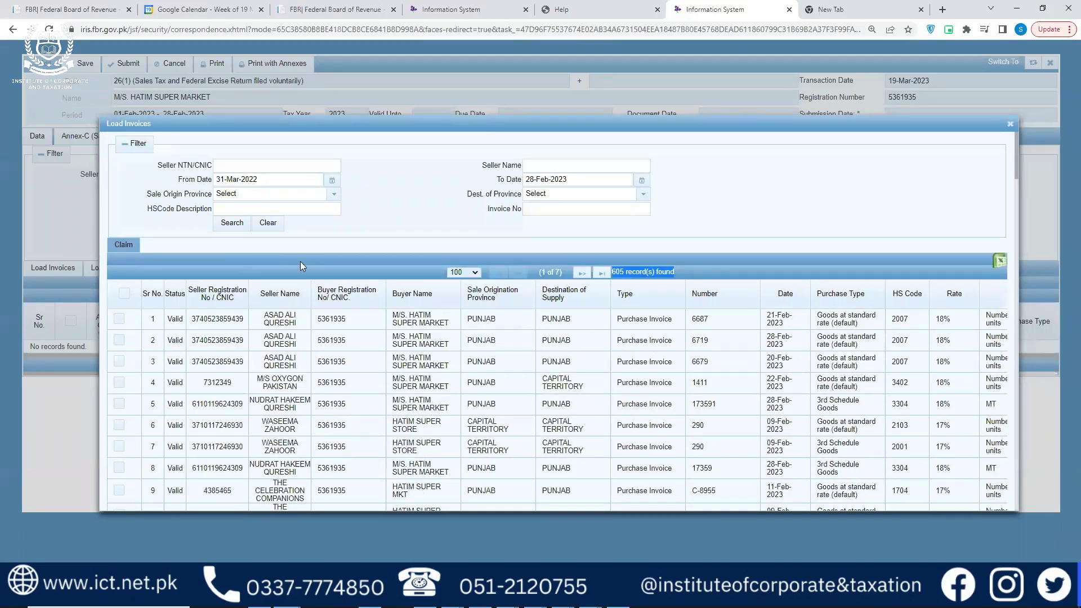
- Select all 100 invoices on the page and claim them into Annex-A
{"action": "left_click", "coordinate": [125, 293]}
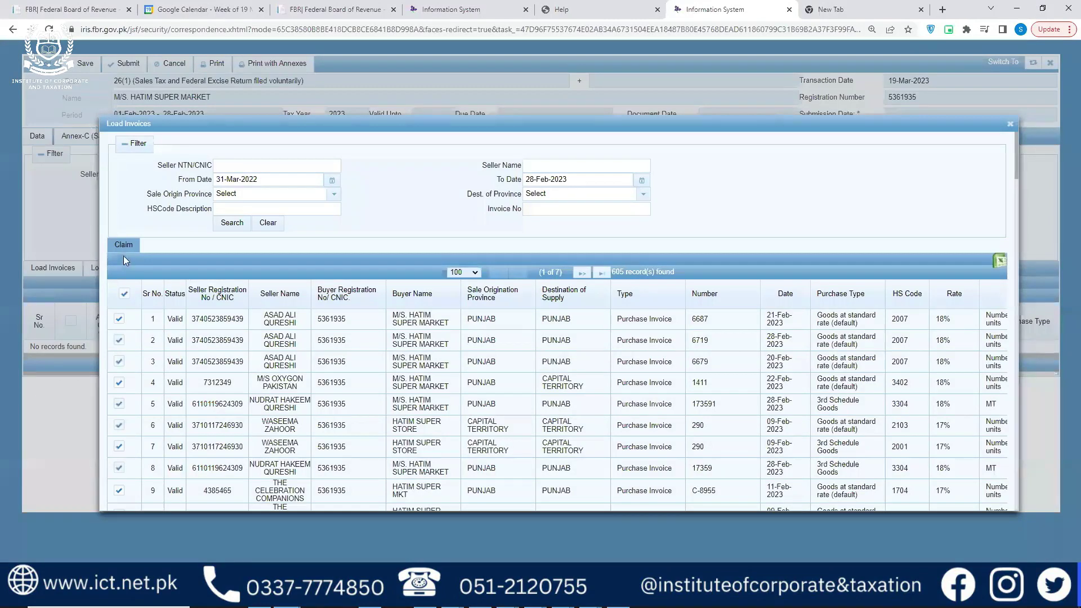
{"action": "left_click", "coordinate": [124, 246]}
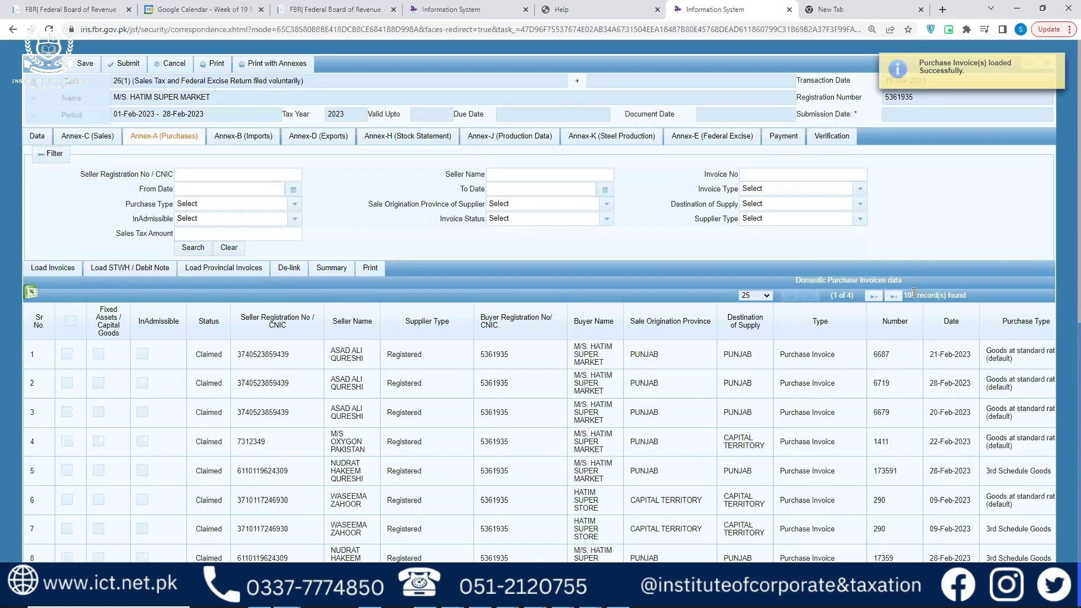
{"action": "left_click_drag", "start_coordinate": [916, 294], "coordinate": [907, 294]}
- Reopen Load Invoices and set the range 01-Mar-2022 to 28-Feb-2023
{"action": "left_click", "coordinate": [59, 267]}
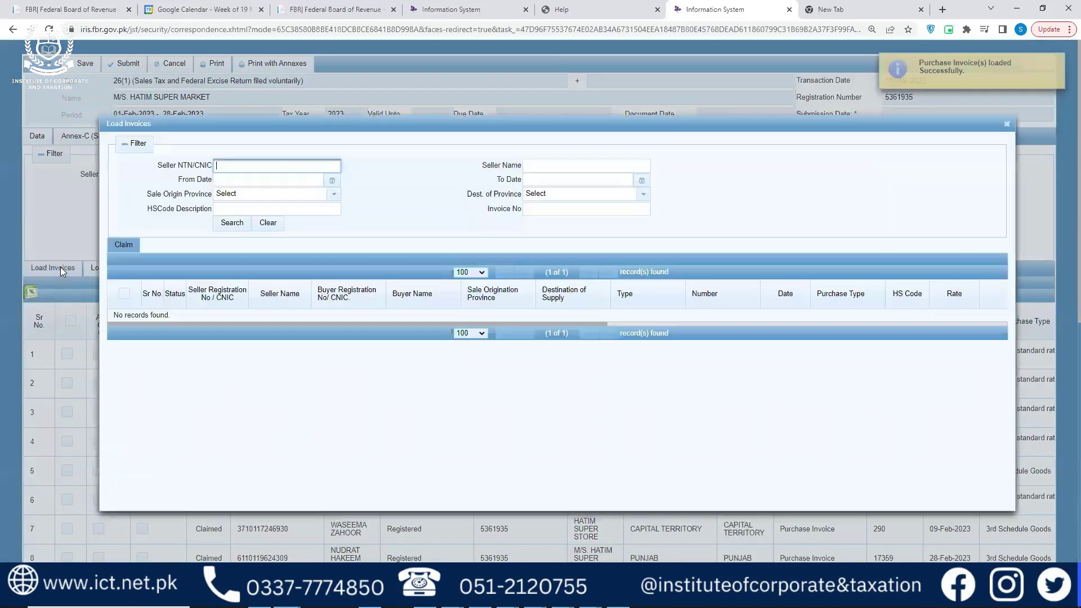
{"action": "left_click", "coordinate": [331, 181]}
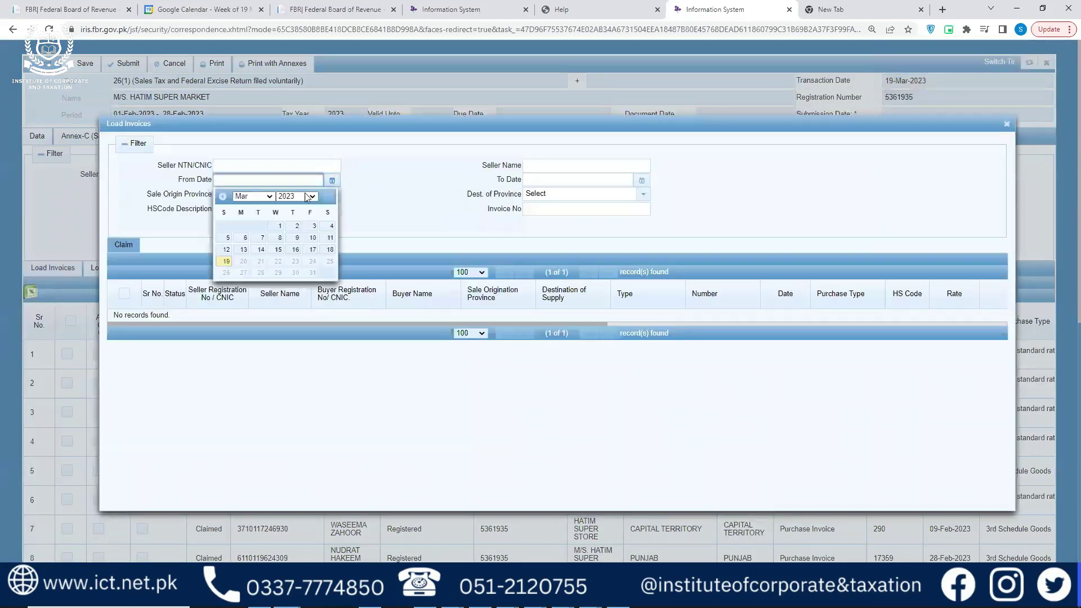
{"action": "left_click", "coordinate": [269, 197]}
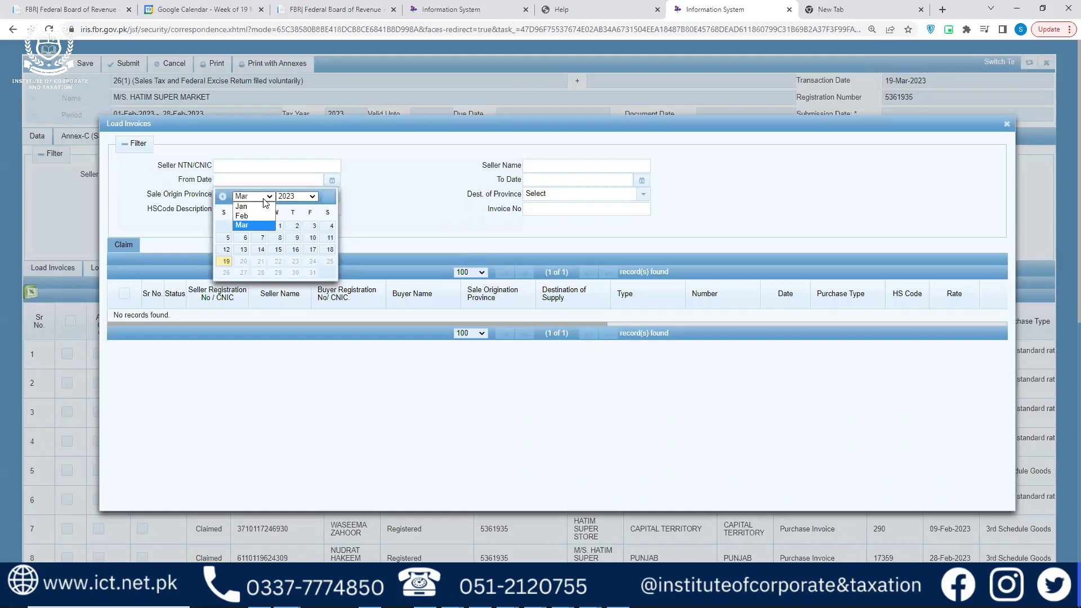
{"action": "left_click", "coordinate": [294, 196]}
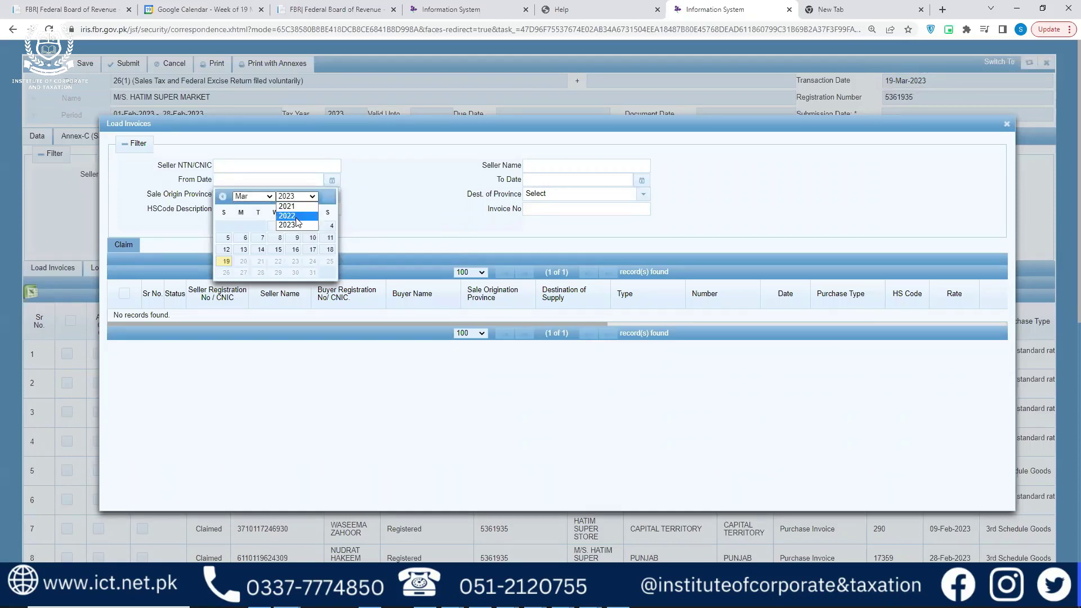
{"action": "left_click", "coordinate": [296, 219]}
{"action": "left_click", "coordinate": [261, 225]}
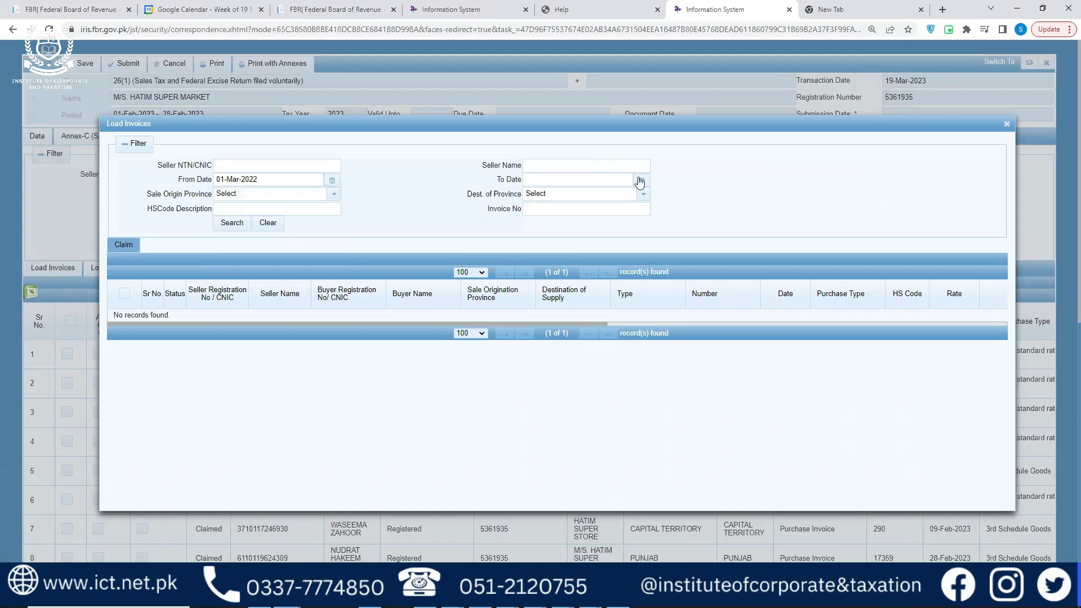
{"action": "left_click", "coordinate": [640, 180]}
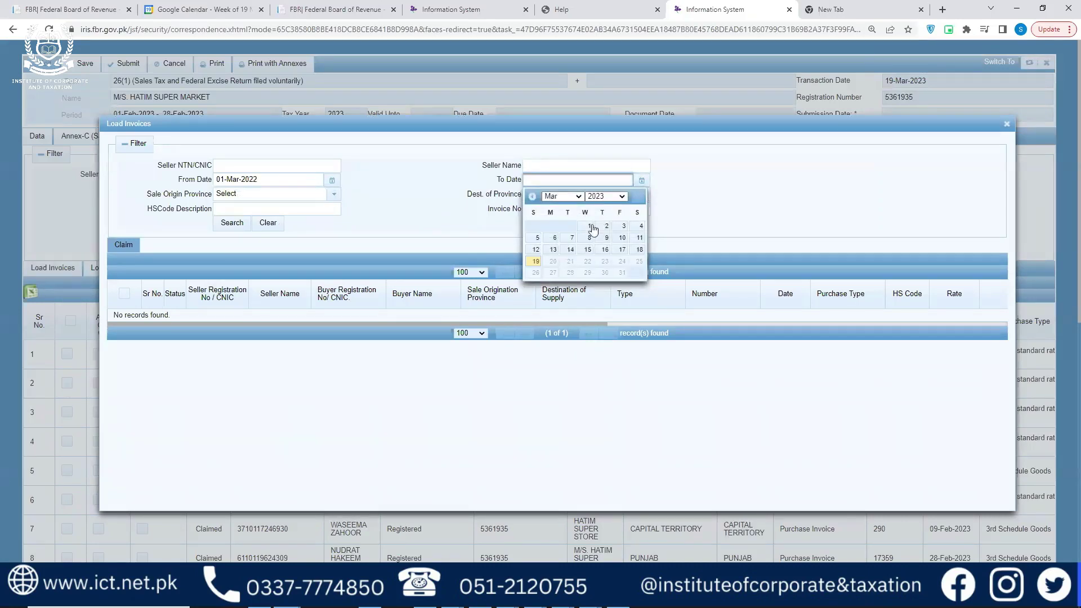
{"action": "left_click", "coordinate": [563, 196]}
{"action": "left_click", "coordinate": [566, 218]}
{"action": "left_click", "coordinate": [570, 272]}
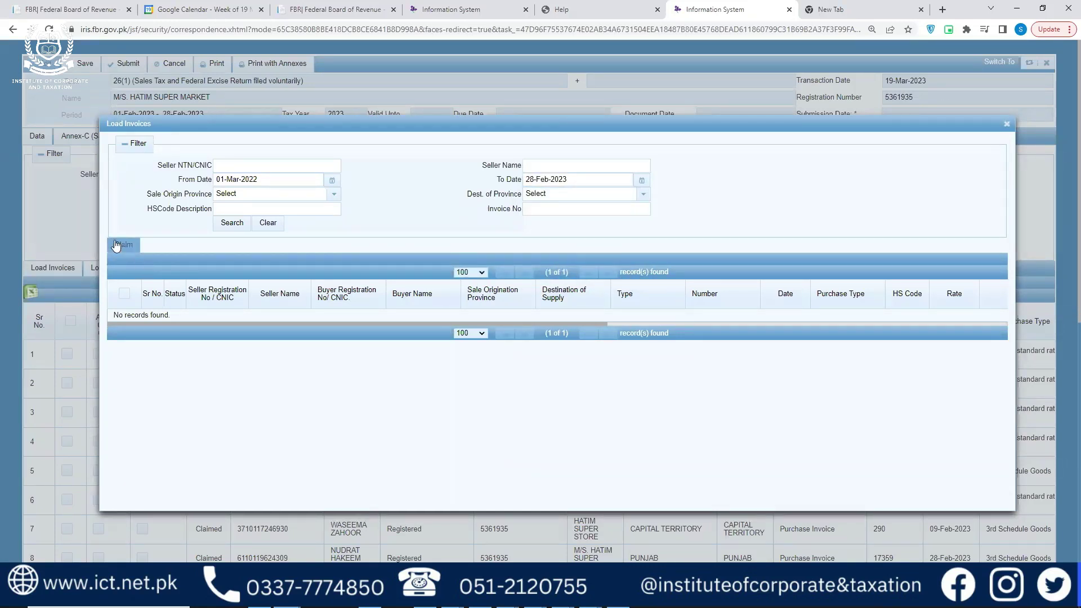
- Search the range, finding 505 records, then select all and claim them into Annex-A
{"action": "left_click", "coordinate": [231, 224]}
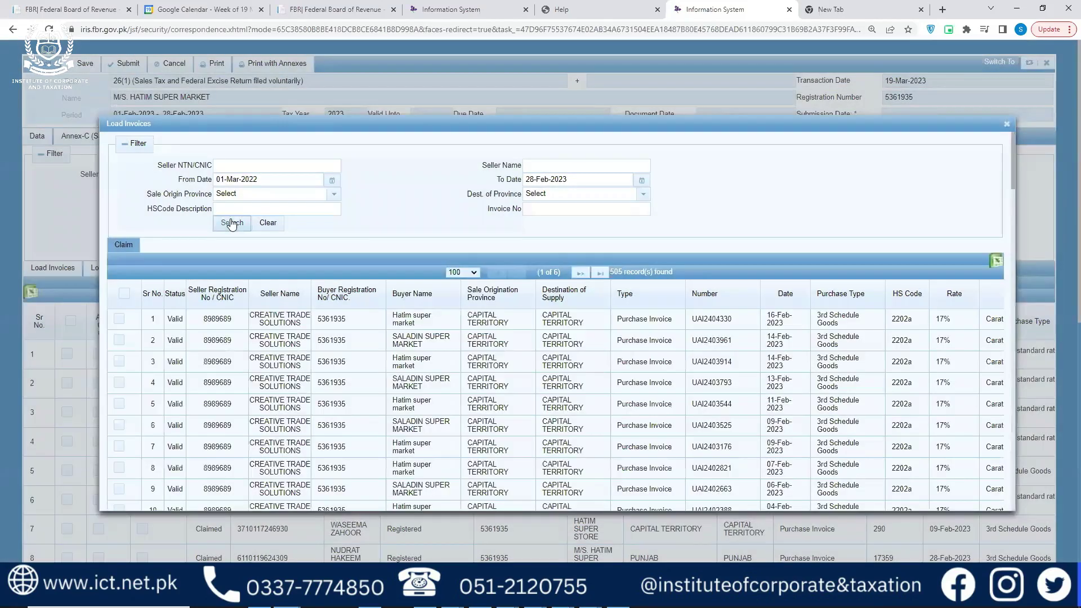
{"action": "left_click_drag", "start_coordinate": [623, 272], "coordinate": [607, 270]}
{"action": "left_click", "coordinate": [124, 293]}
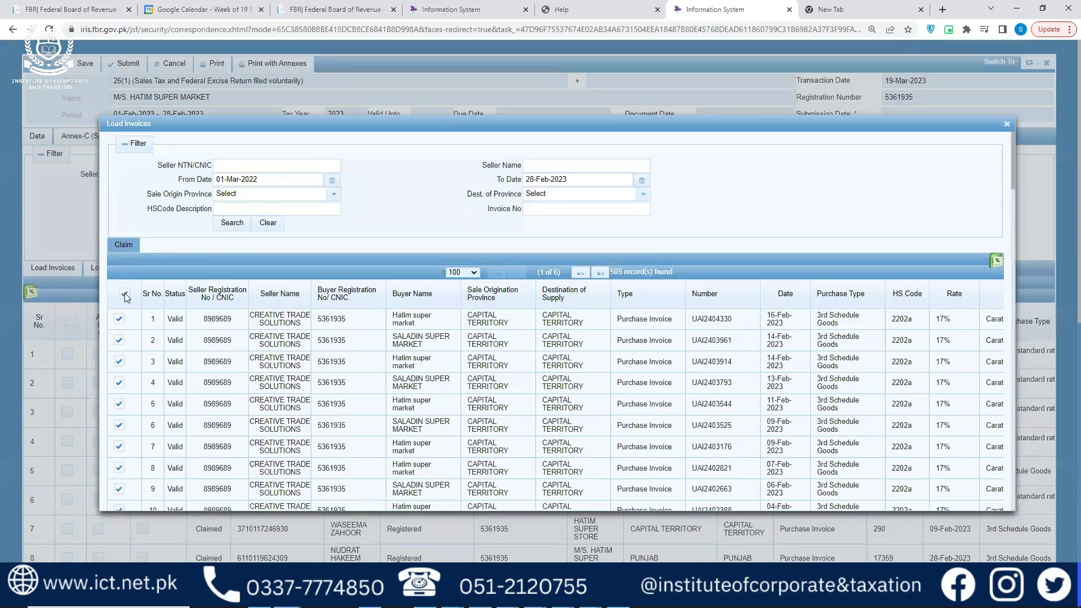
{"action": "scroll", "coordinate": [185, 414], "scroll_direction": "down", "scroll_amount": 9}
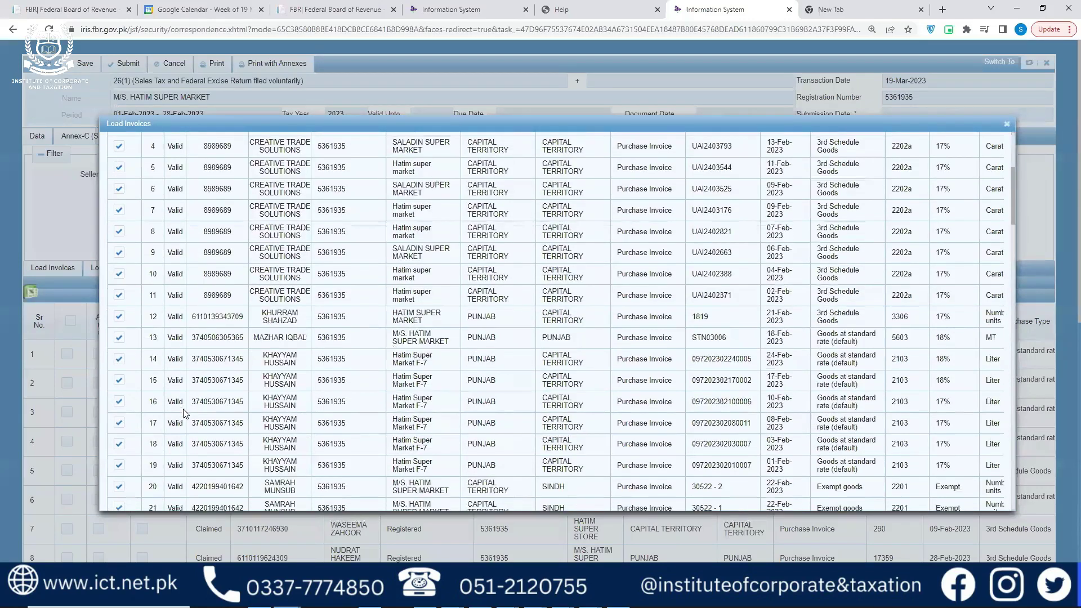
{"action": "scroll", "coordinate": [185, 414], "scroll_direction": "up", "scroll_amount": 10}
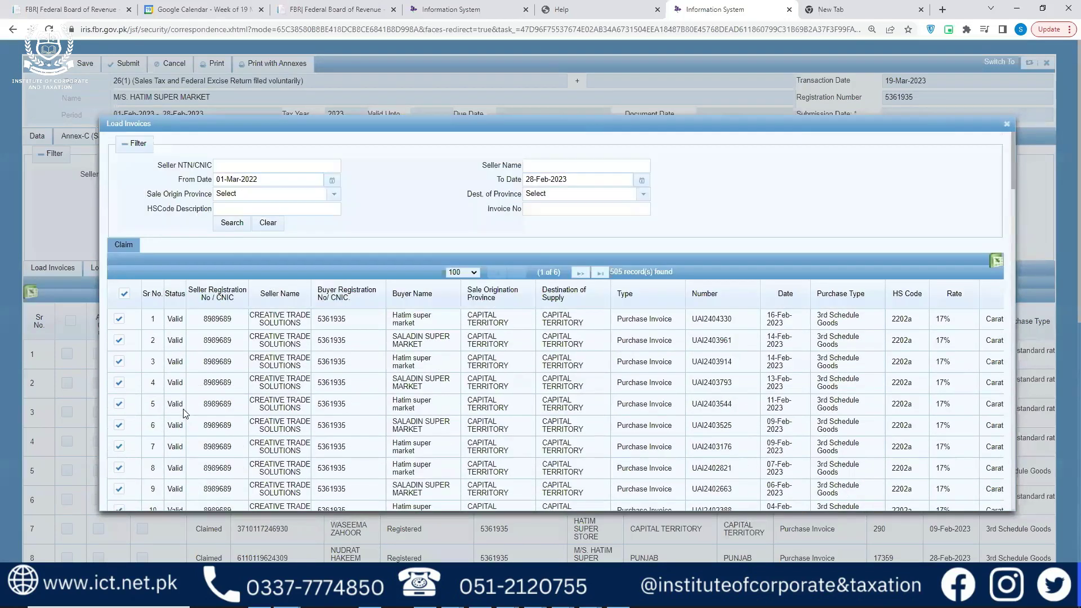
{"action": "left_click", "coordinate": [130, 245]}
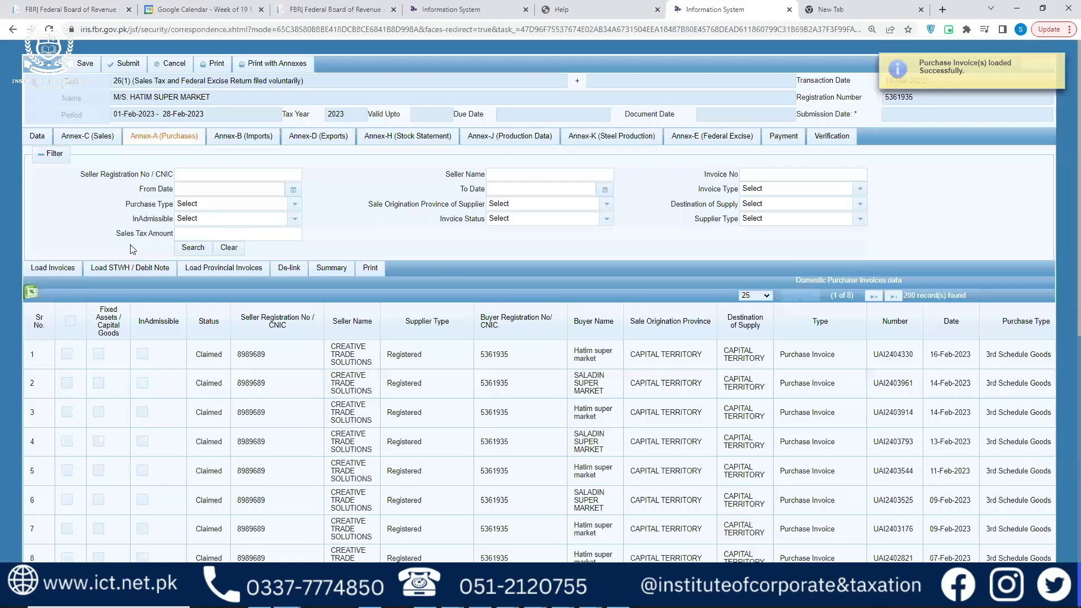
{"action": "left_click", "coordinate": [69, 264]}
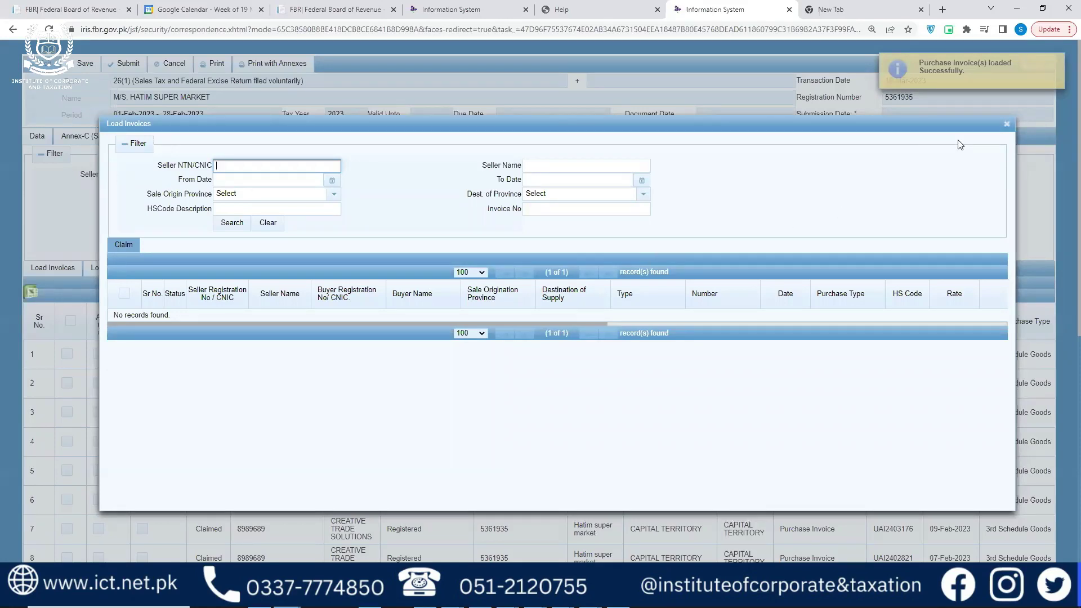
- Confirm Annex-A holds 200 records, then set Load Invoices to 01-Mar-2022 through 28-Feb-2023
{"action": "left_click", "coordinate": [1007, 124]}
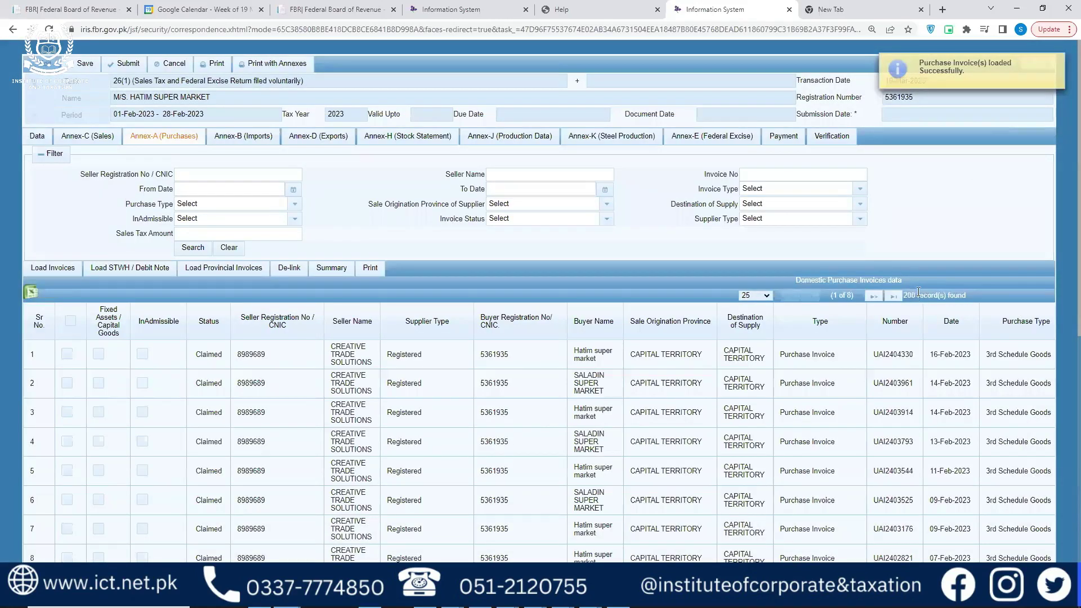
{"action": "left_click_drag", "start_coordinate": [917, 293], "coordinate": [897, 291]}
{"action": "left_click", "coordinate": [56, 268]}
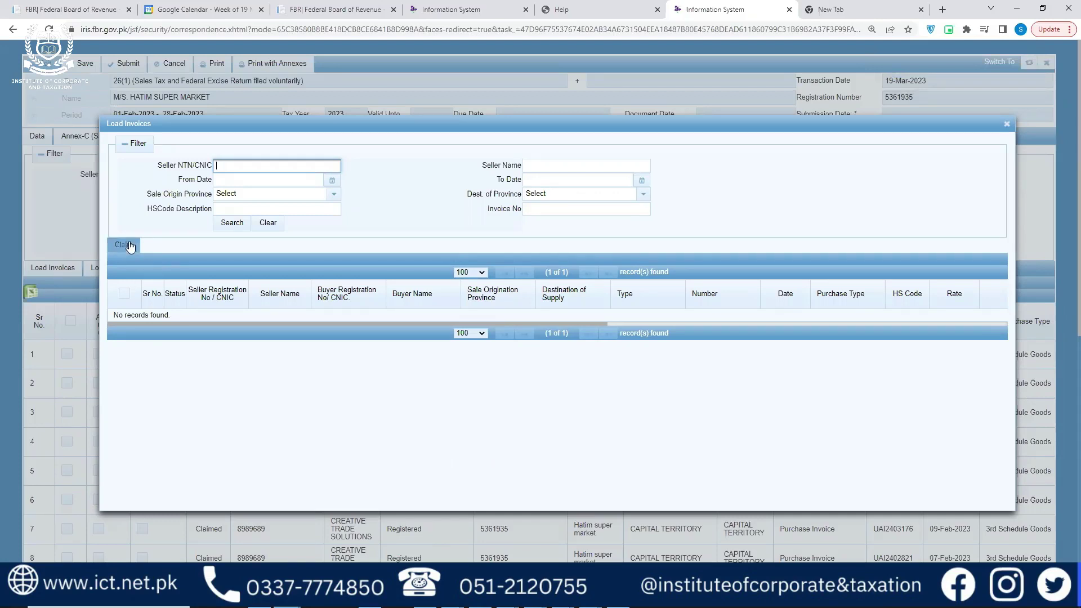
{"action": "left_click", "coordinate": [333, 182]}
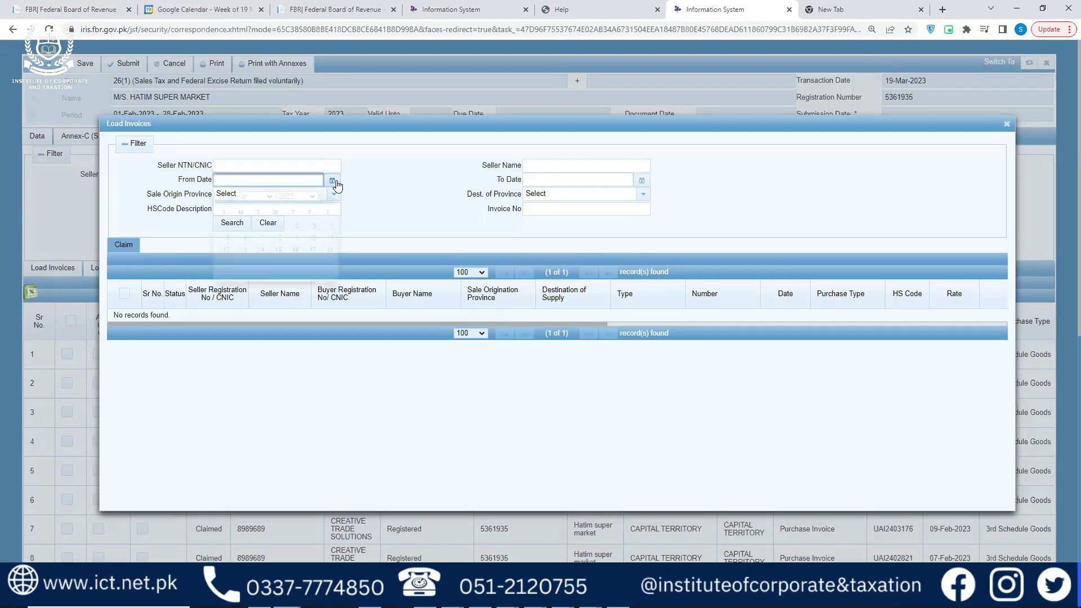
{"action": "left_click", "coordinate": [269, 196]}
{"action": "left_click", "coordinate": [304, 196]}
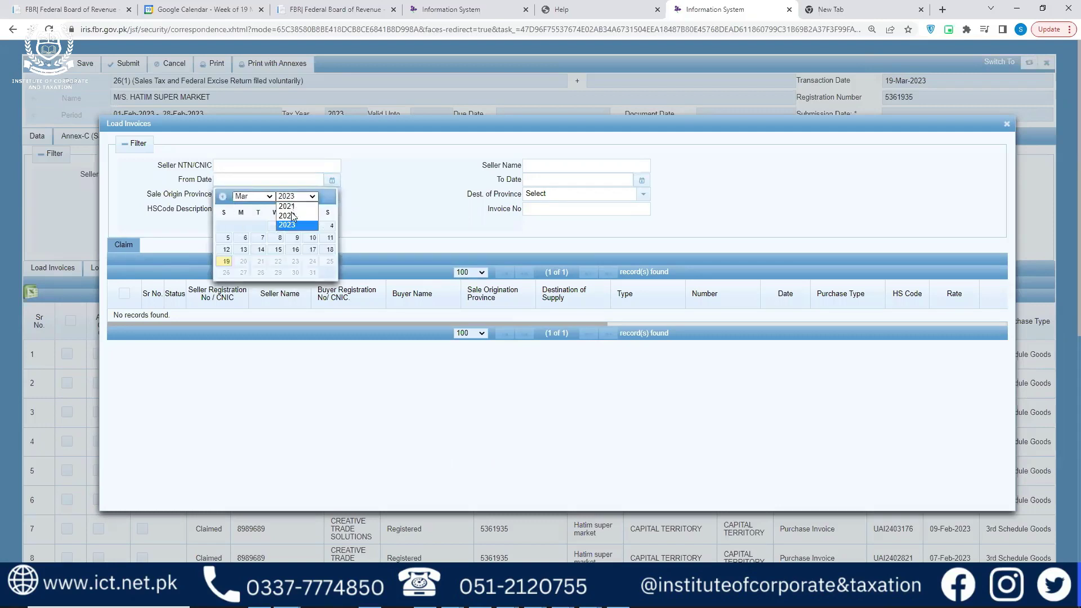
{"action": "left_click", "coordinate": [290, 216]}
{"action": "left_click", "coordinate": [259, 196]}
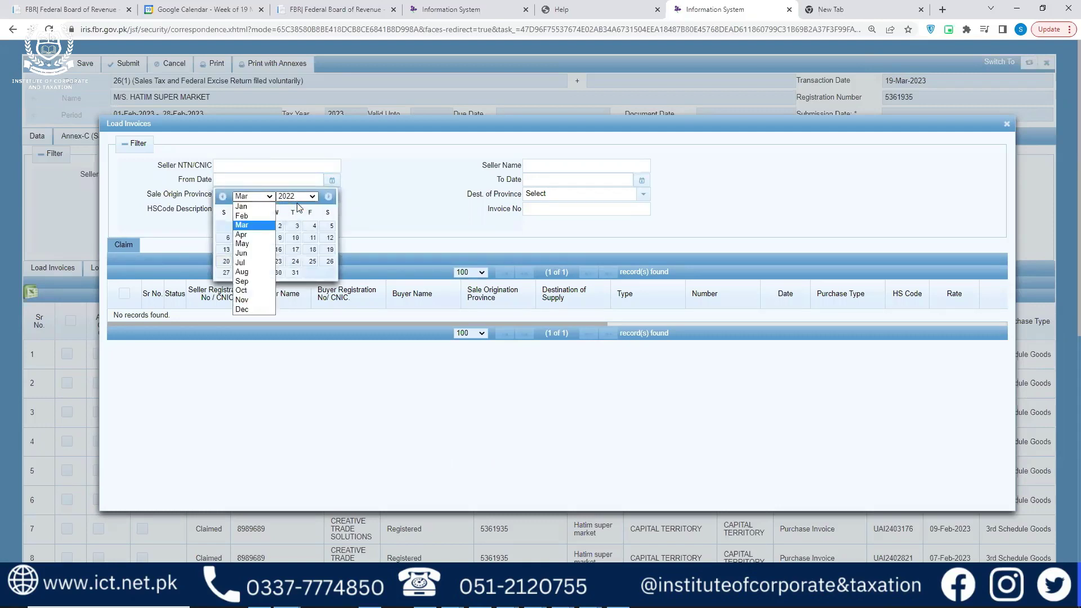
{"action": "left_click", "coordinate": [256, 225]}
{"action": "left_click", "coordinate": [262, 226]}
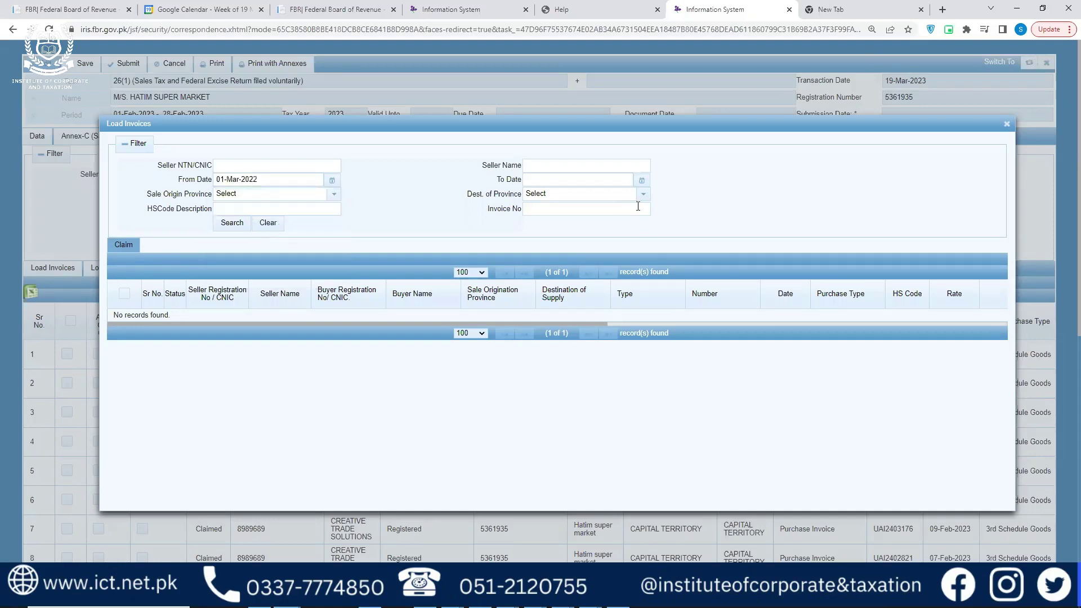
{"action": "left_click", "coordinate": [641, 180]}
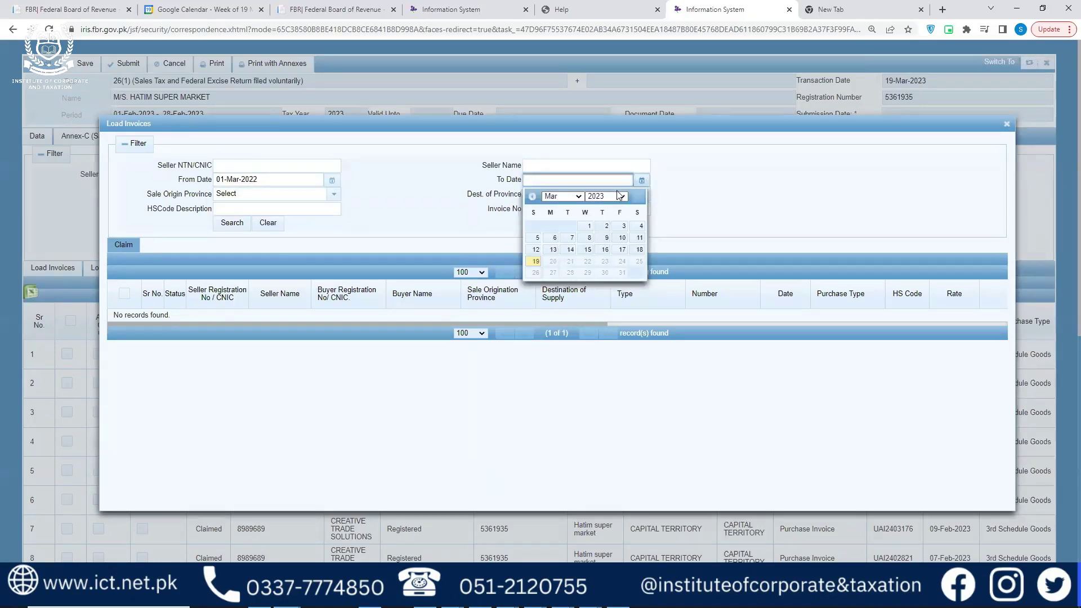
{"action": "left_click", "coordinate": [562, 195]}
{"action": "left_click", "coordinate": [554, 213]}
{"action": "left_click", "coordinate": [571, 274]}
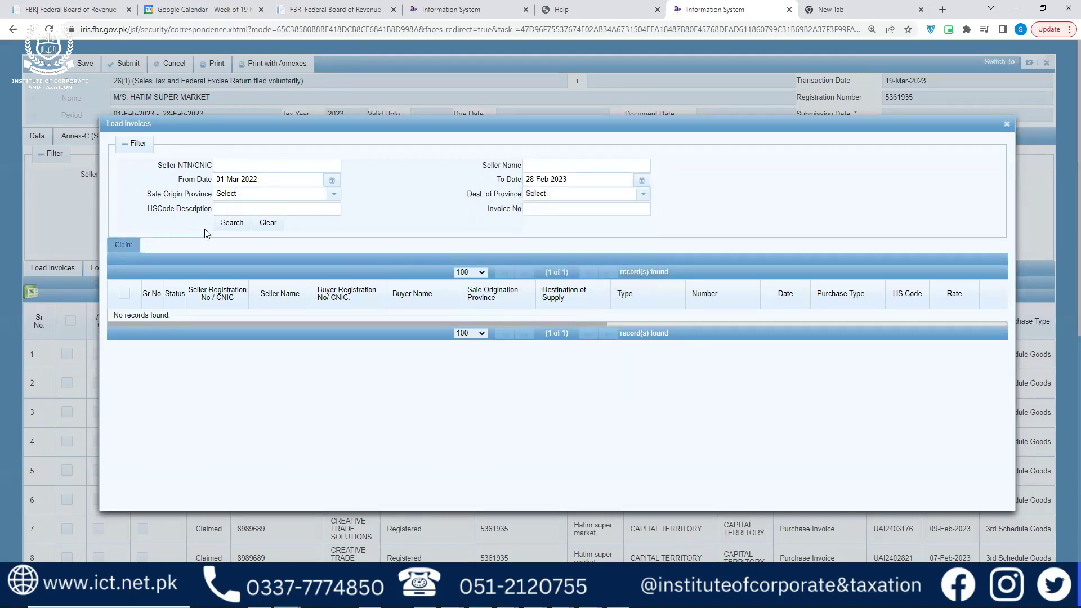
- Search that range, select all found invoices and claim them into Annex-A
{"action": "left_click", "coordinate": [232, 223]}
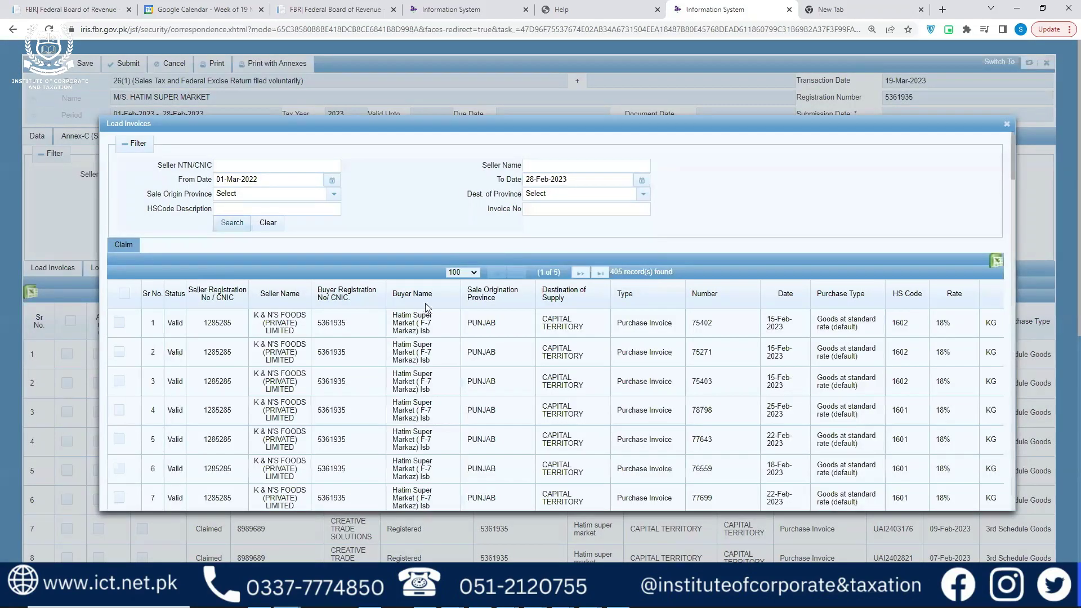
{"action": "left_click", "coordinate": [123, 294]}
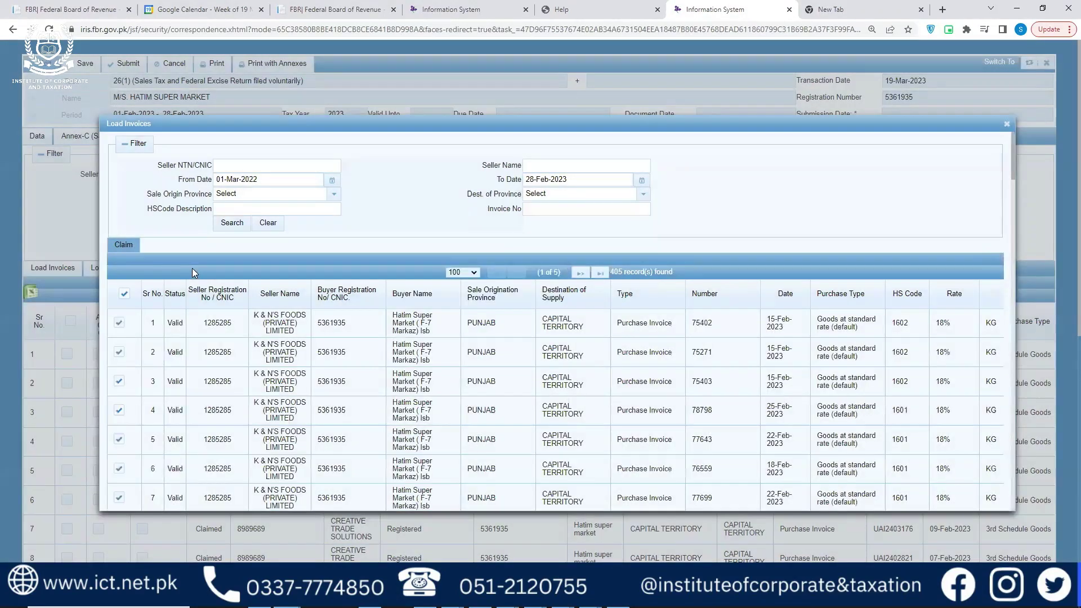
{"action": "left_click", "coordinate": [124, 246]}
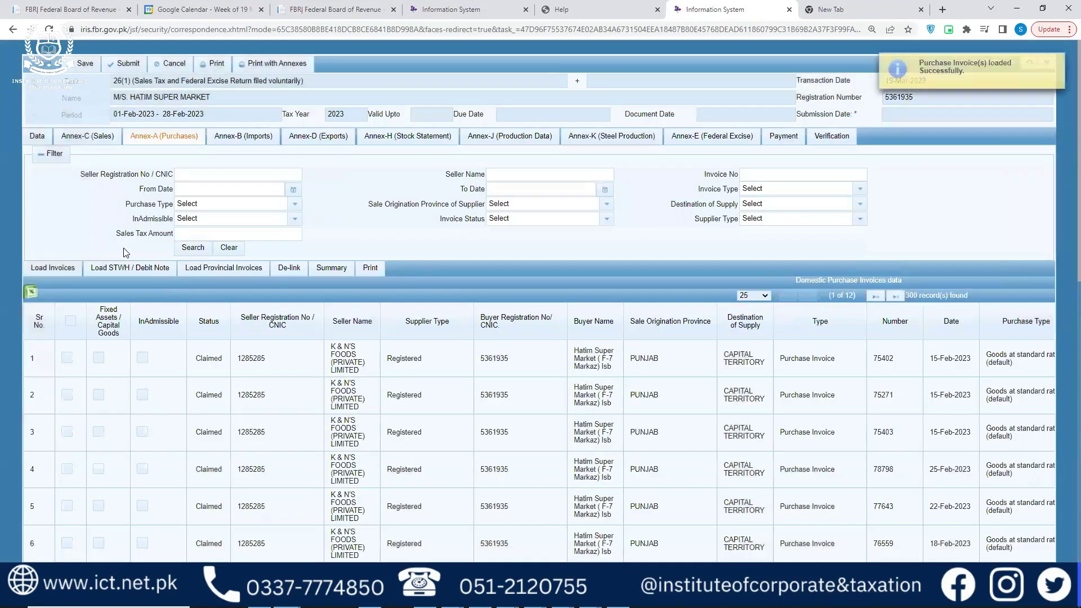
- Reopen Load Invoices and set the range 01-Apr-2022 to 28-Feb-2023
{"action": "left_click", "coordinate": [53, 268]}
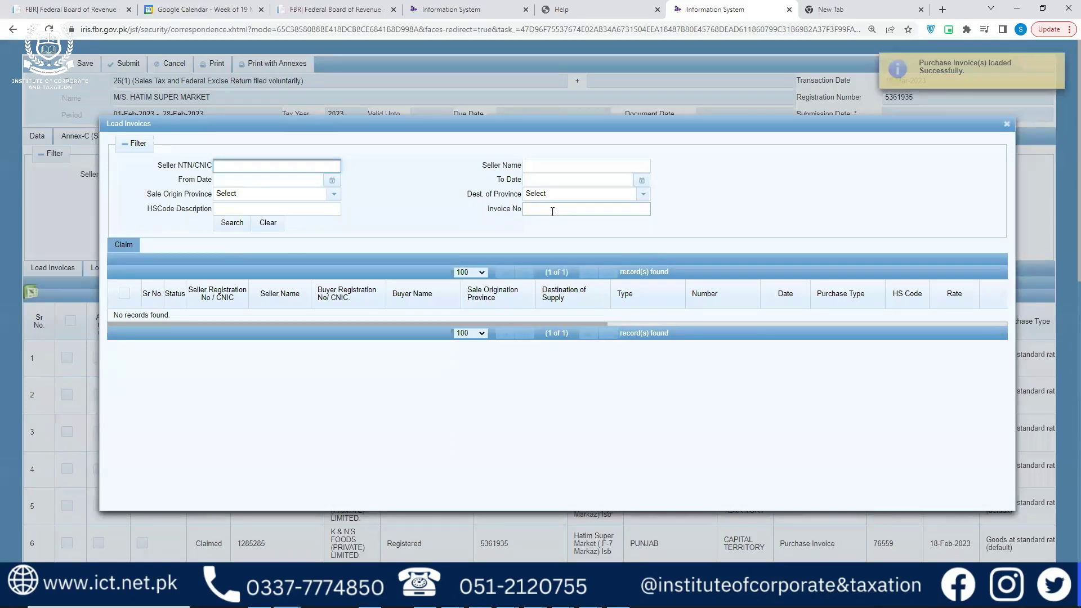
{"action": "left_click", "coordinate": [332, 181]}
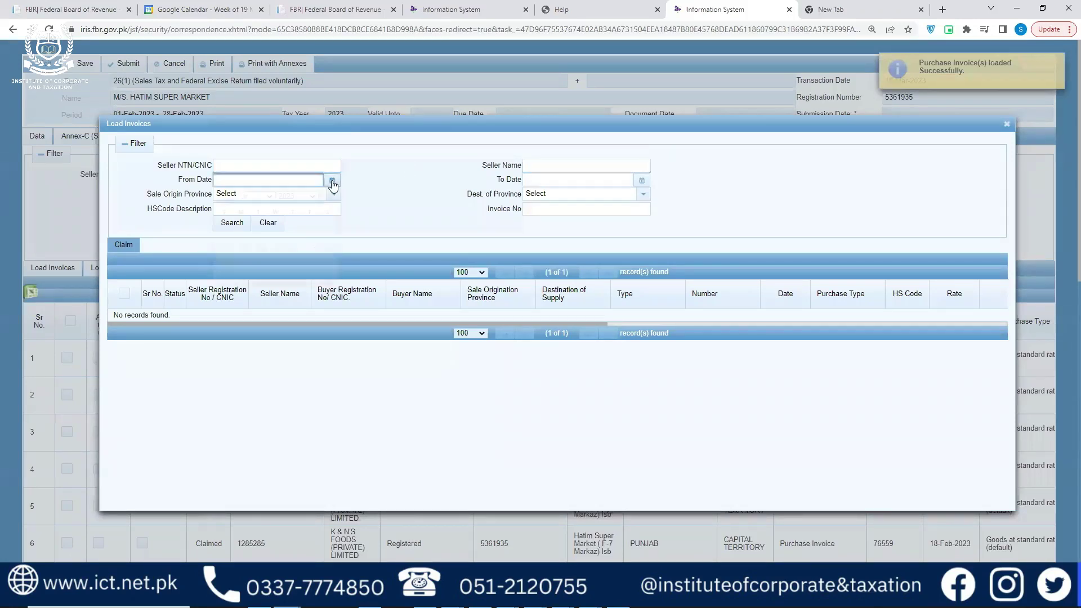
{"action": "left_click", "coordinate": [283, 199]}
{"action": "left_click", "coordinate": [281, 201]}
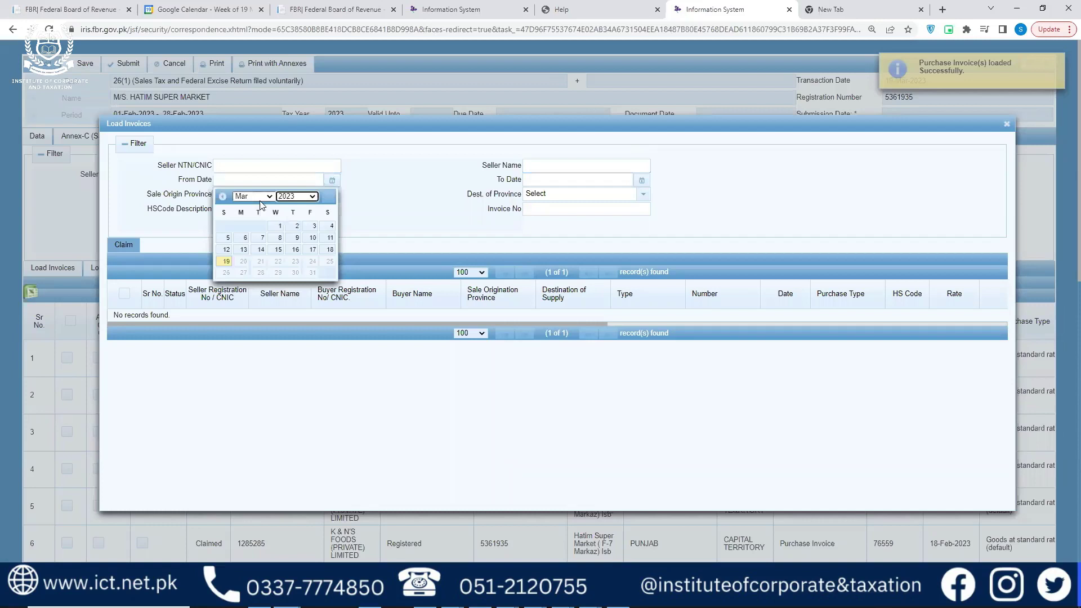
{"action": "left_click", "coordinate": [303, 199]}
{"action": "left_click", "coordinate": [293, 220]}
{"action": "left_click", "coordinate": [253, 196]}
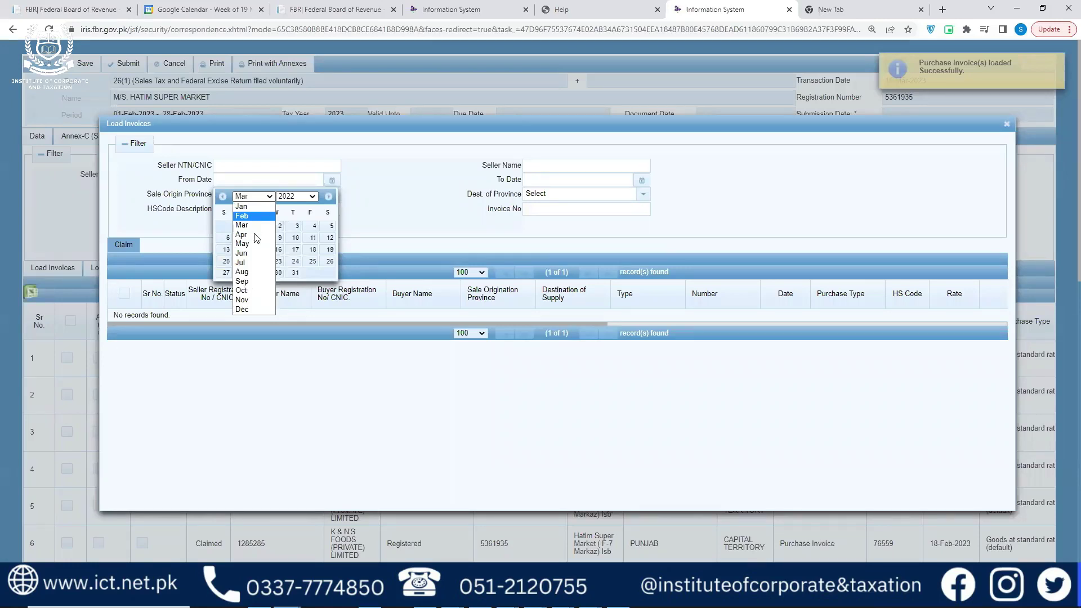
{"action": "left_click", "coordinate": [253, 235]}
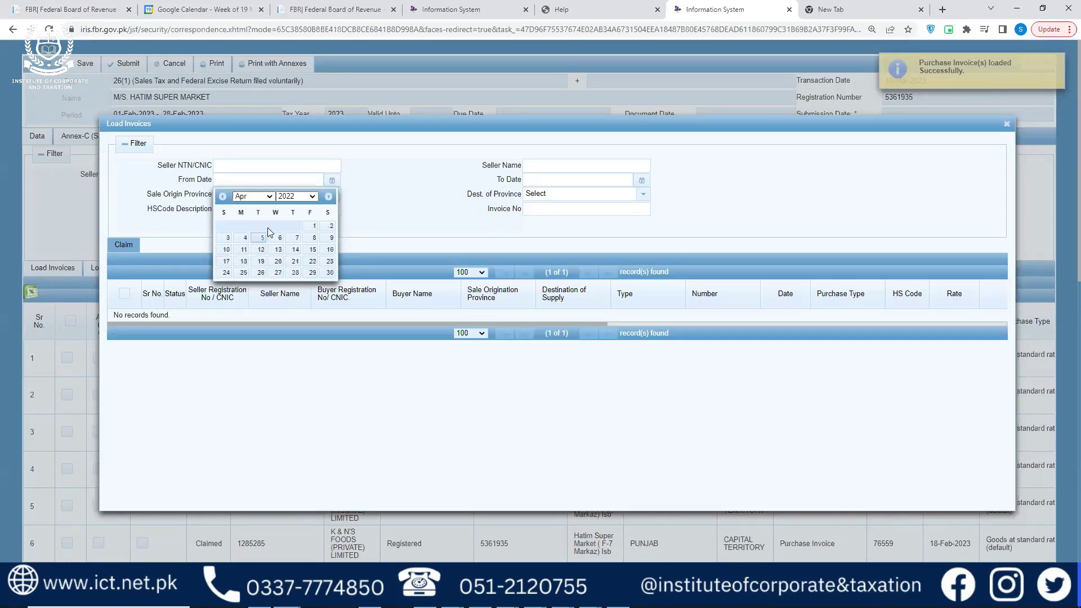
{"action": "left_click", "coordinate": [314, 227]}
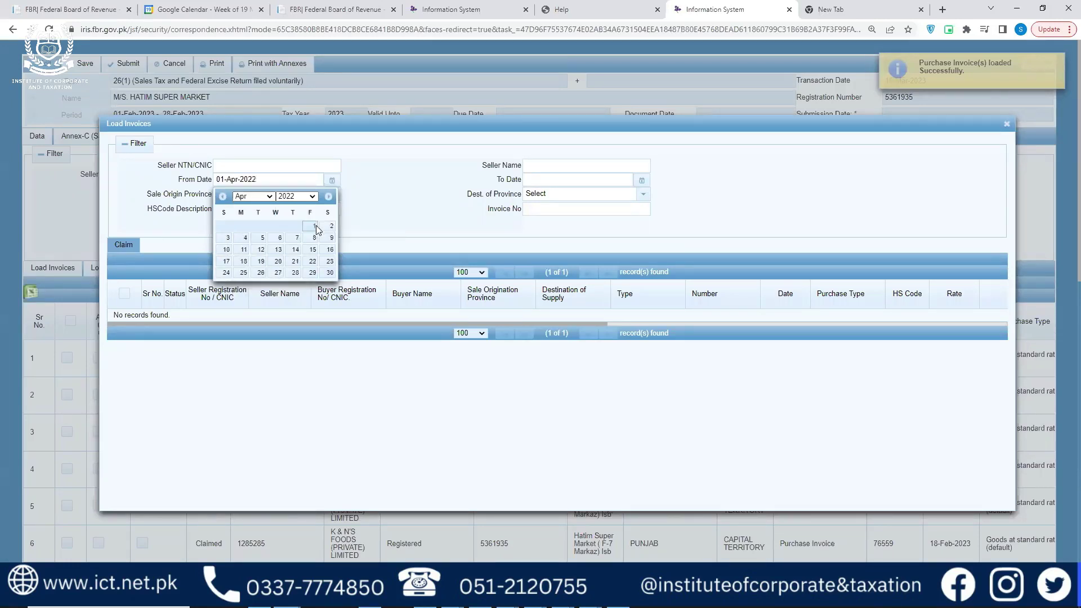
{"action": "left_click", "coordinate": [641, 180]}
{"action": "left_click", "coordinate": [572, 201]}
{"action": "left_click", "coordinate": [557, 209]}
{"action": "left_click", "coordinate": [569, 274]}
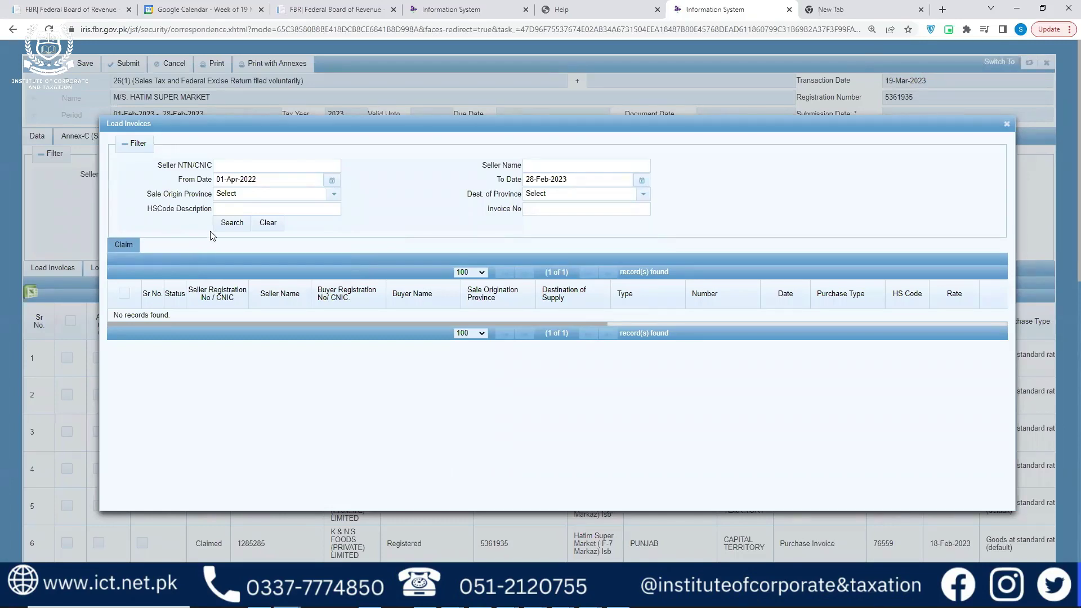
- Search the April-to-February range, select all 305 invoices and claim them into Annex-A
{"action": "left_click", "coordinate": [226, 222]}
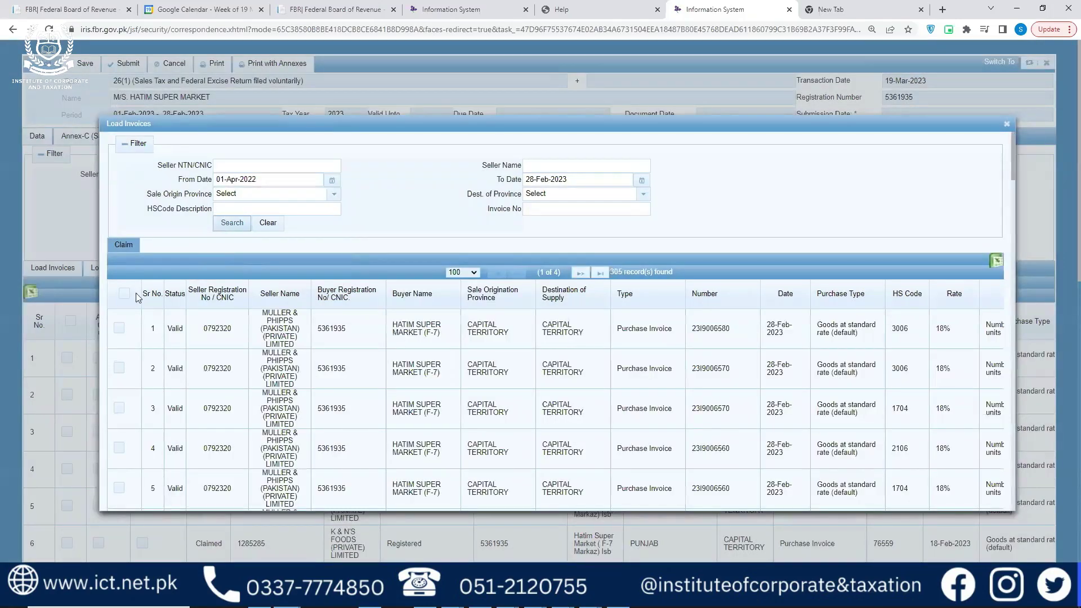
{"action": "left_click", "coordinate": [124, 293]}
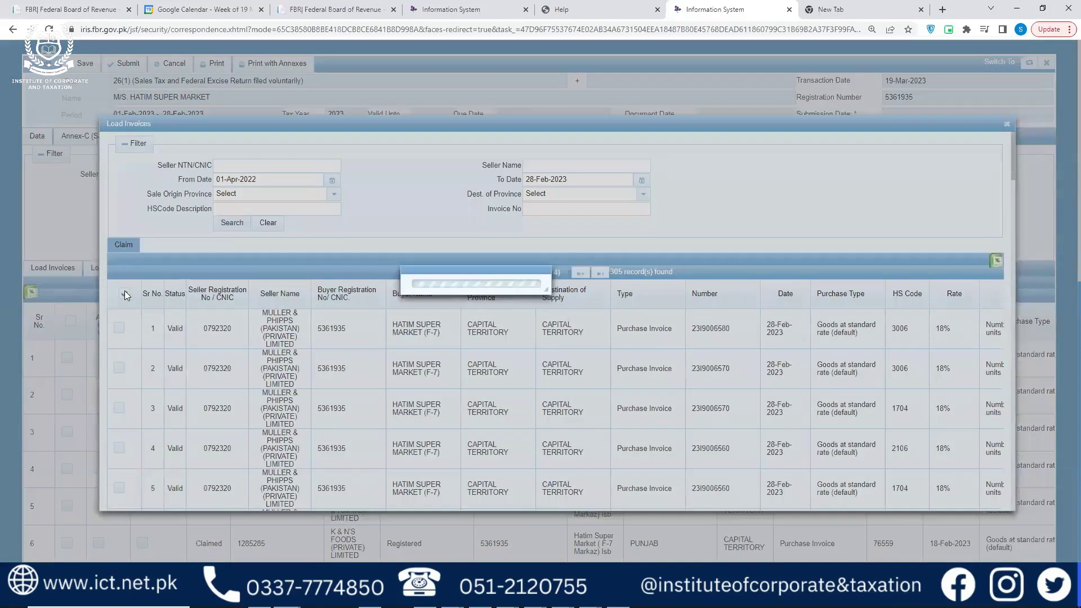
{"action": "left_click", "coordinate": [123, 246]}
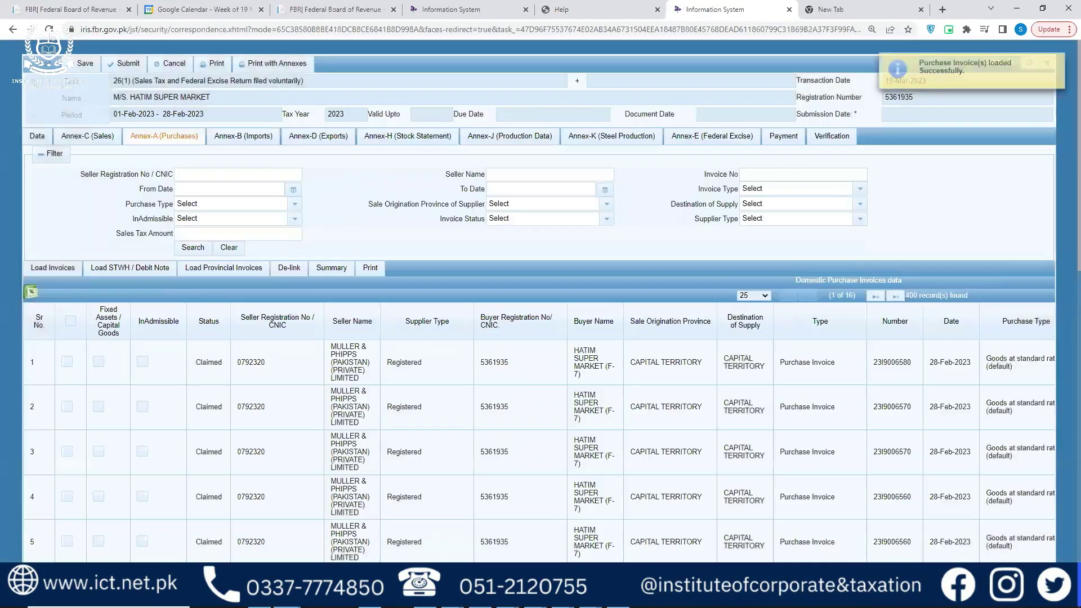
{"action": "mouse_move", "coordinate": [479, 598]}
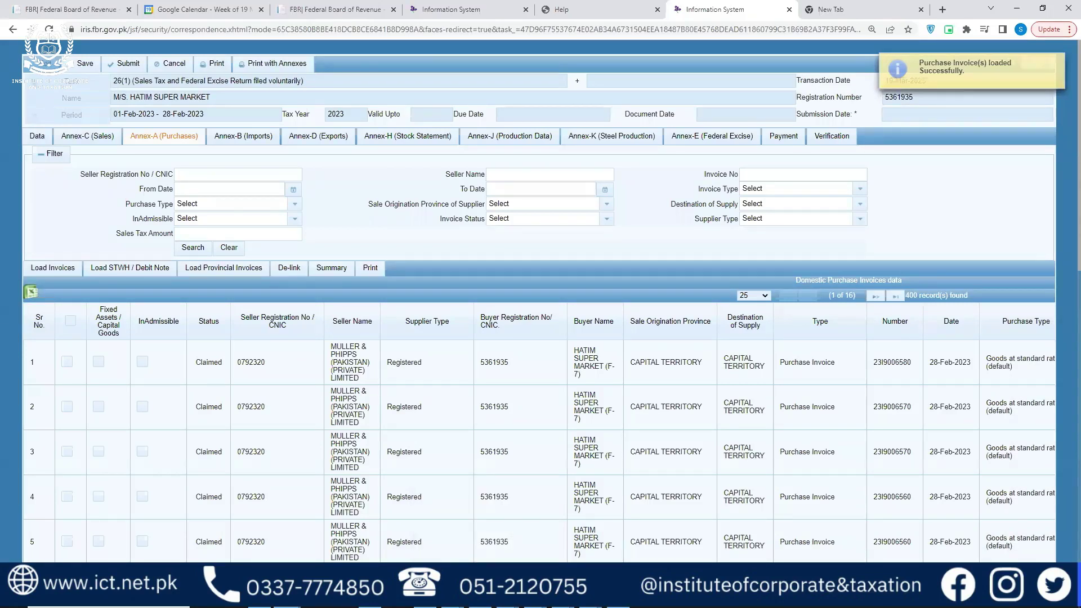
- Open Load Invoices and set the range 01-Mar-2022 to 28-Feb-2023
{"action": "left_click", "coordinate": [70, 272]}
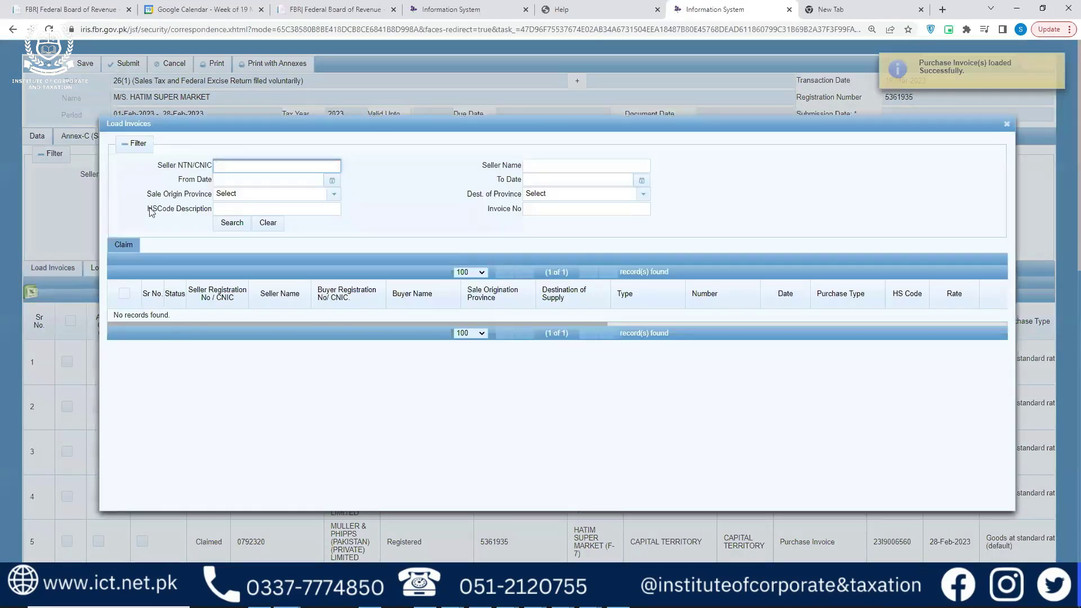
{"action": "left_click", "coordinate": [322, 180]}
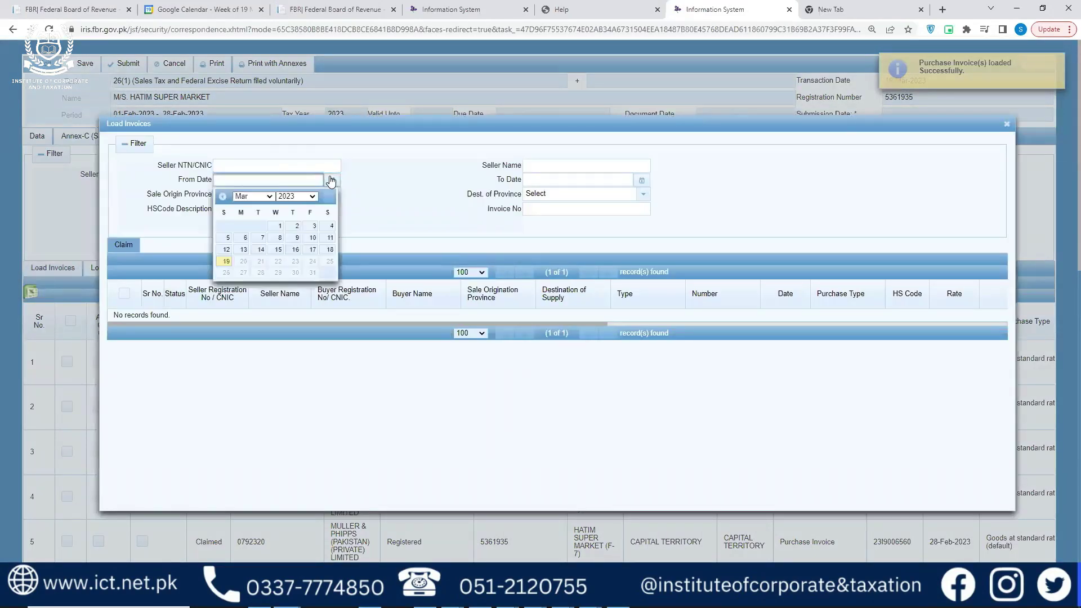
{"action": "left_click", "coordinate": [294, 197]}
{"action": "left_click", "coordinate": [296, 217]}
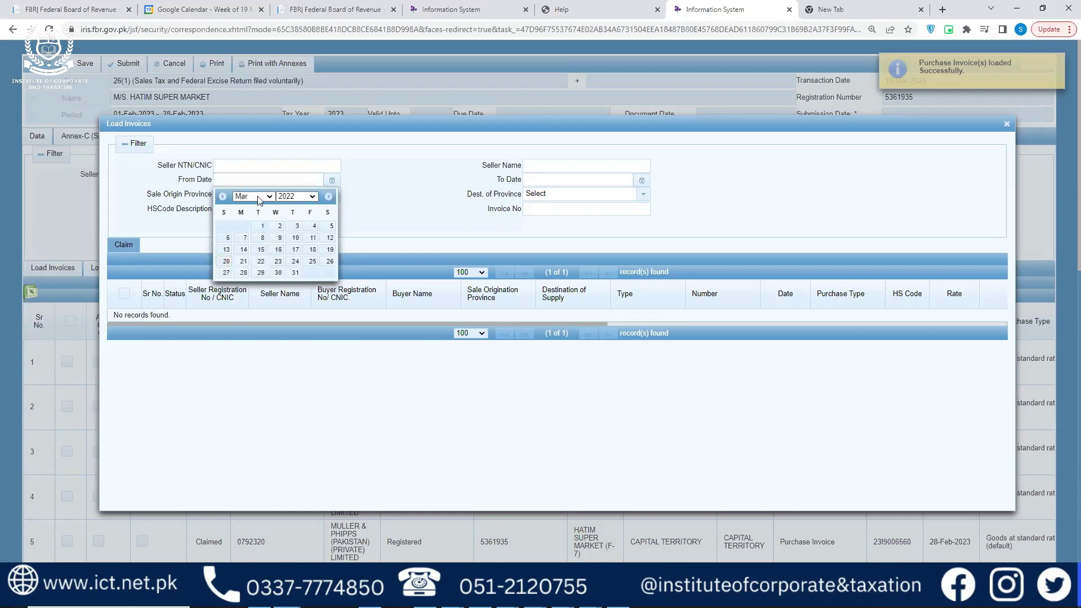
{"action": "left_click", "coordinate": [258, 199]}
{"action": "left_click", "coordinate": [257, 199]}
{"action": "left_click", "coordinate": [262, 226]}
{"action": "left_click", "coordinate": [642, 181]}
{"action": "left_click", "coordinate": [562, 196]}
{"action": "left_click", "coordinate": [561, 217]}
{"action": "left_click", "coordinate": [570, 273]}
- Search, select all found invoices and claim this batch into Annex-A
{"action": "left_click", "coordinate": [232, 223]}
{"action": "left_click", "coordinate": [125, 293]}
{"action": "left_click", "coordinate": [109, 243]}
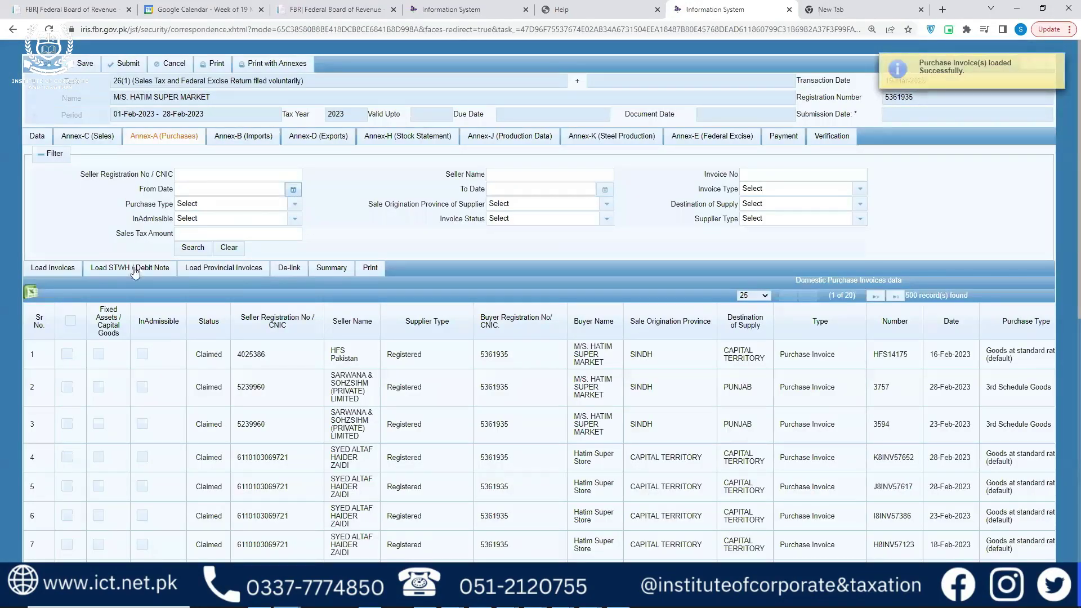
- Reopen Load Invoices and again set 01-Mar-2022 to 28-Feb-2023
{"action": "left_click", "coordinate": [73, 269]}
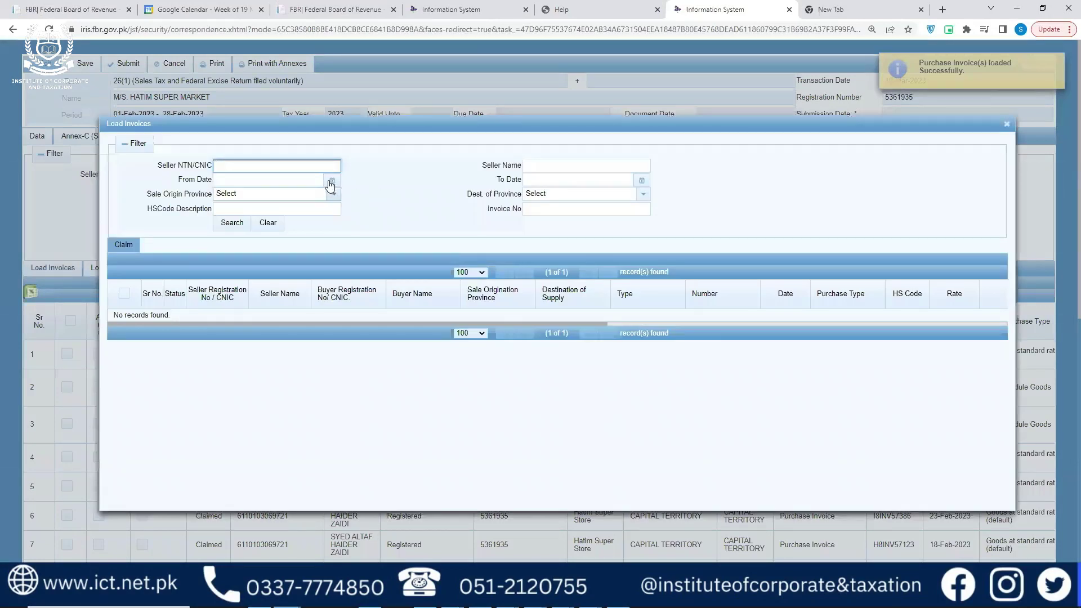
{"action": "left_click", "coordinate": [331, 183]}
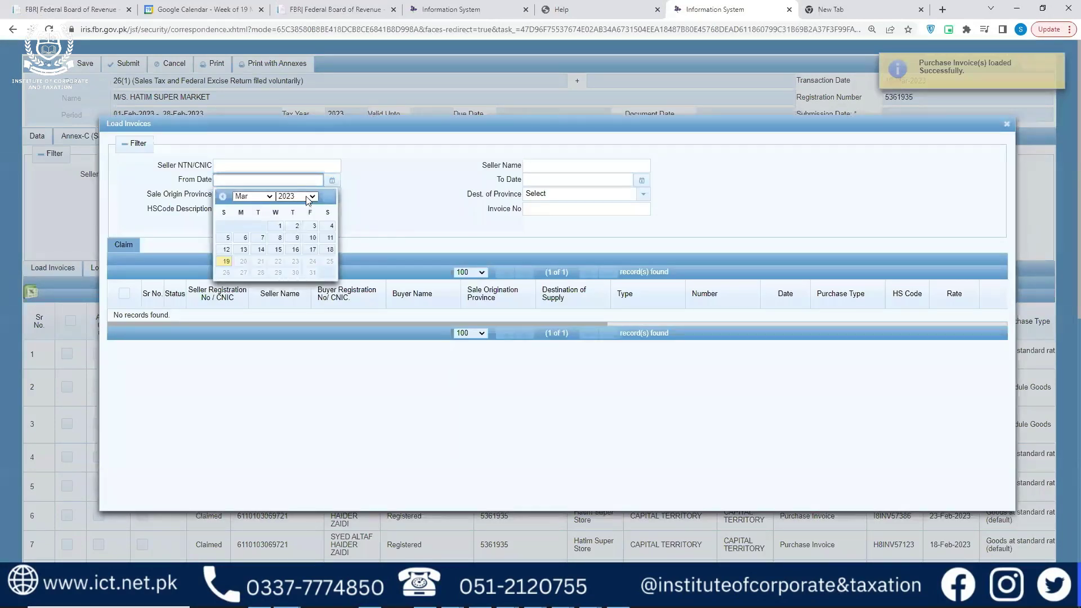
{"action": "left_click", "coordinate": [309, 201]}
{"action": "left_click", "coordinate": [290, 219]}
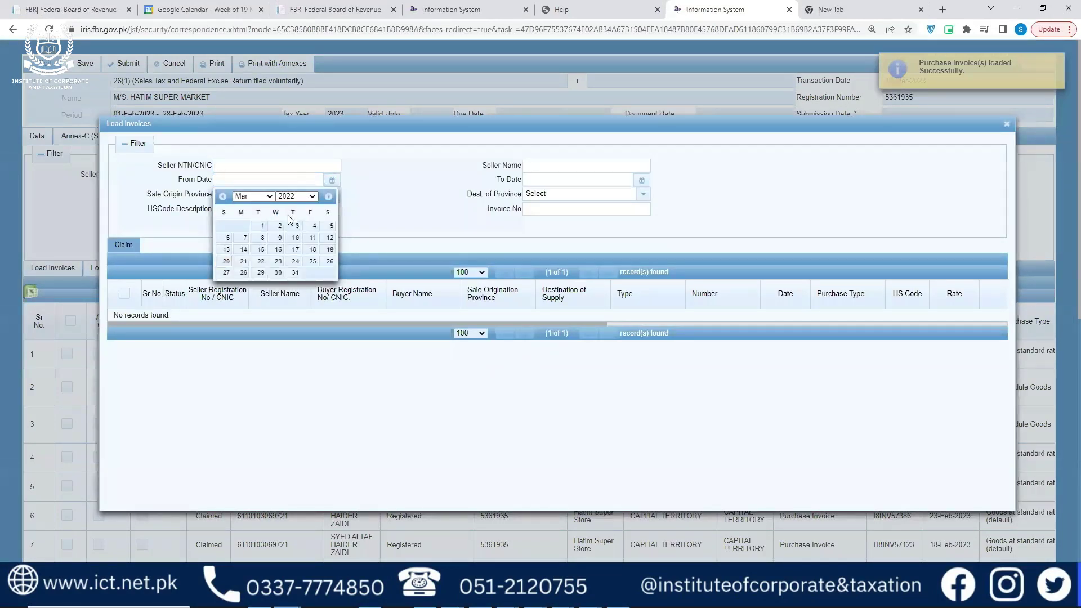
{"action": "left_click", "coordinate": [262, 226]}
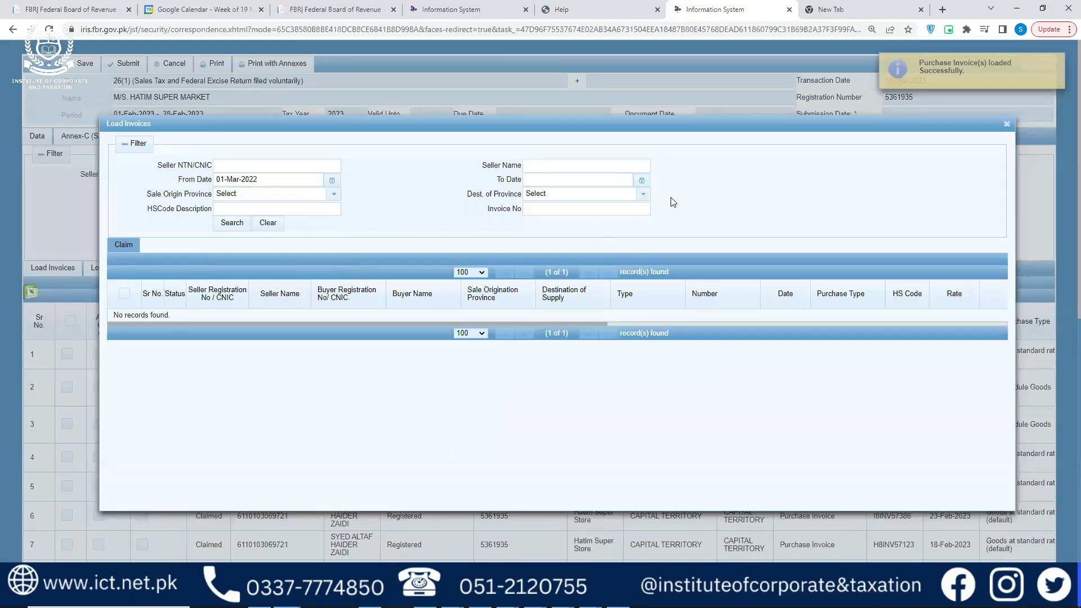
{"action": "left_click", "coordinate": [641, 180]}
{"action": "left_click", "coordinate": [622, 196]}
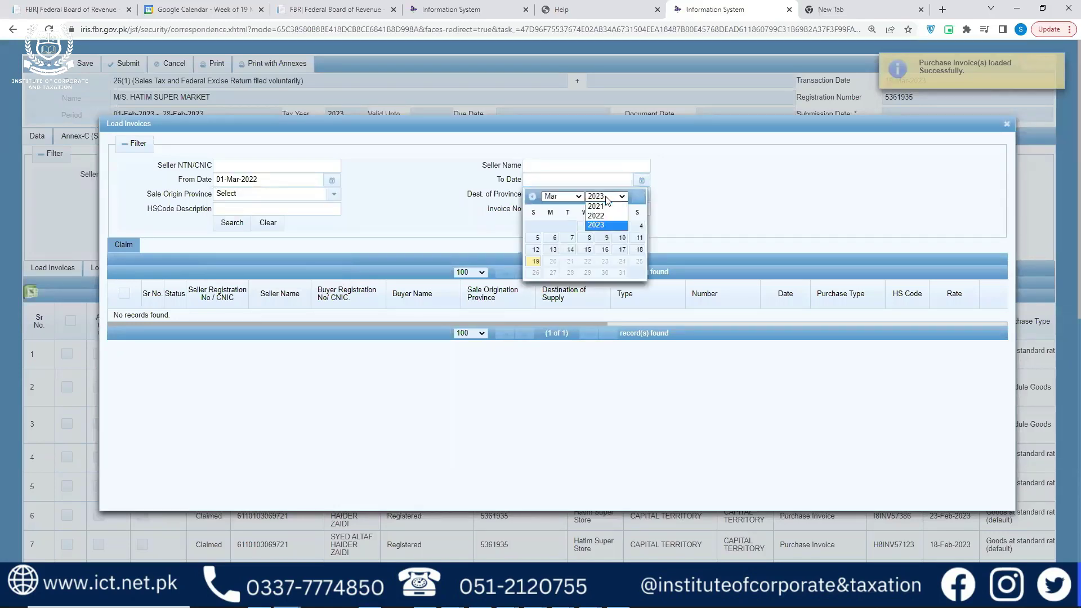
{"action": "left_click", "coordinate": [596, 224]}
{"action": "left_click", "coordinate": [572, 197]}
{"action": "left_click", "coordinate": [573, 217]}
{"action": "left_click", "coordinate": [570, 272]}
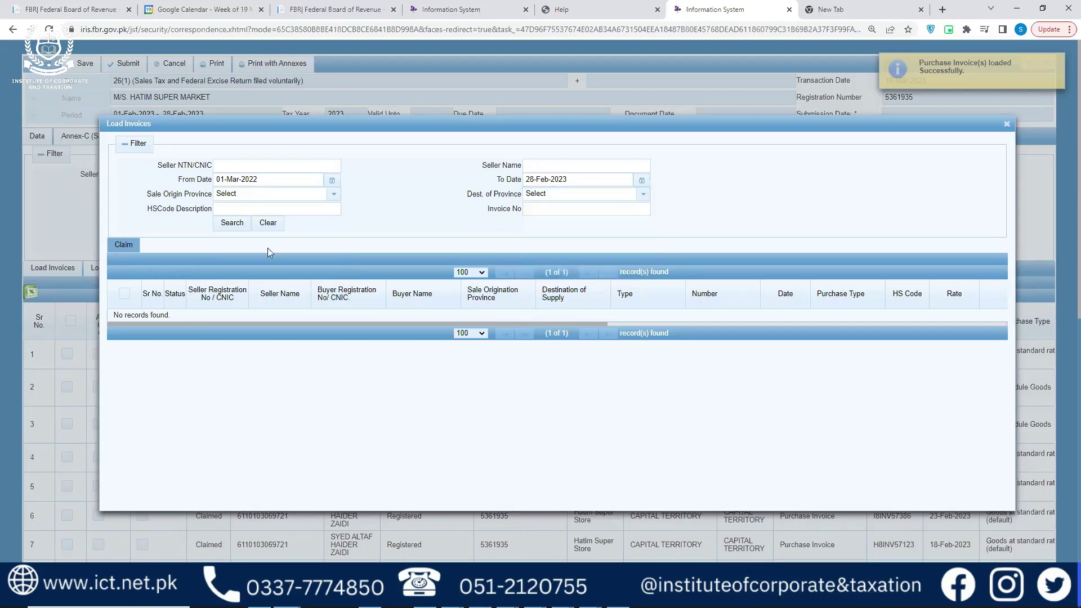
- Search, select all and claim the next batch, bringing Annex-A to 600 records
{"action": "left_click", "coordinate": [228, 225]}
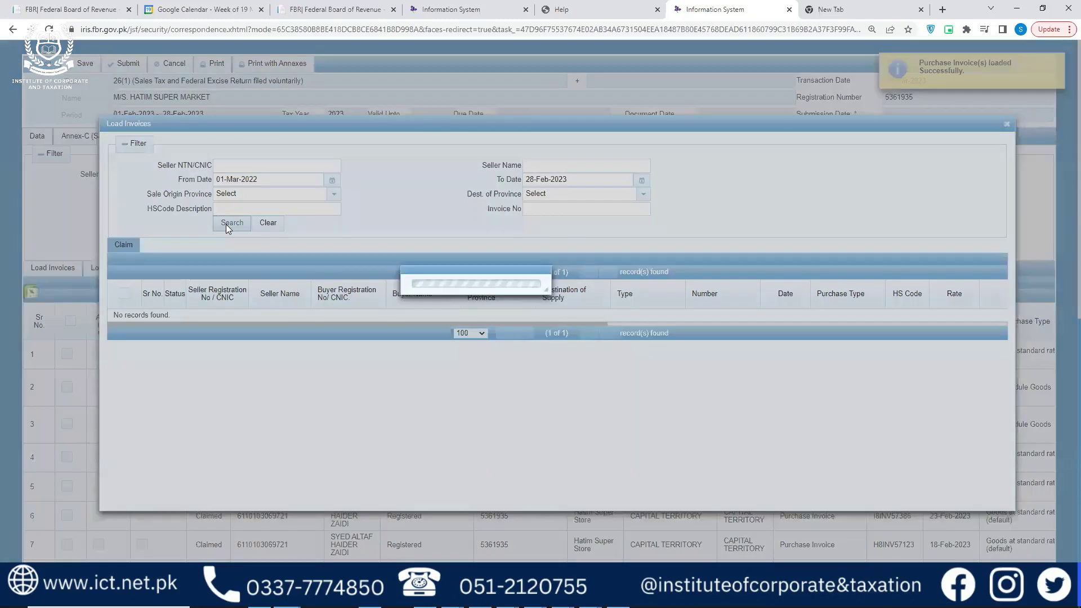
{"action": "left_click", "coordinate": [123, 297]}
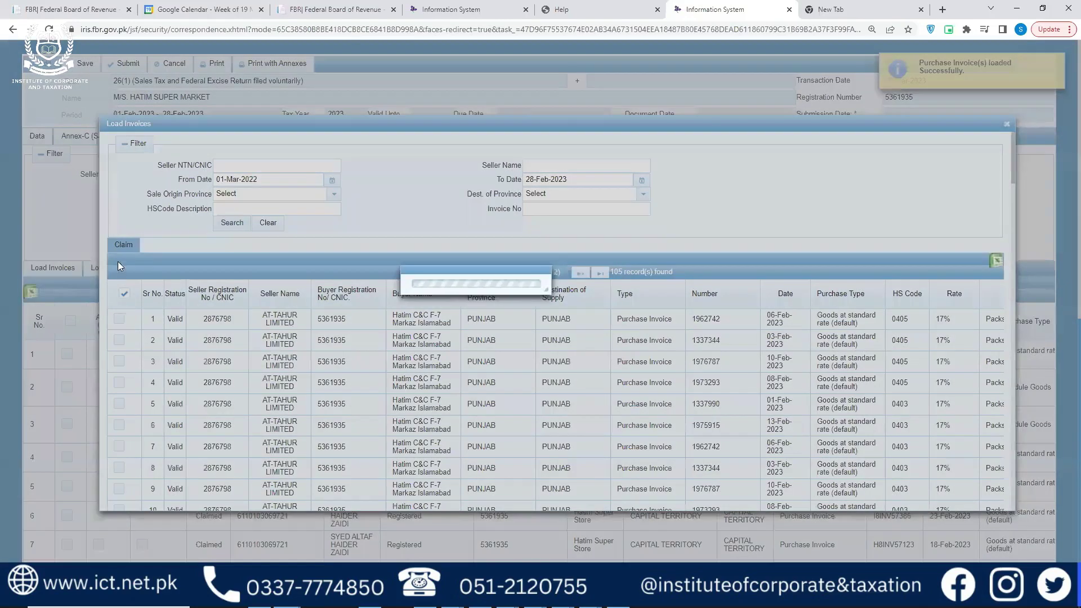
{"action": "left_click", "coordinate": [124, 241]}
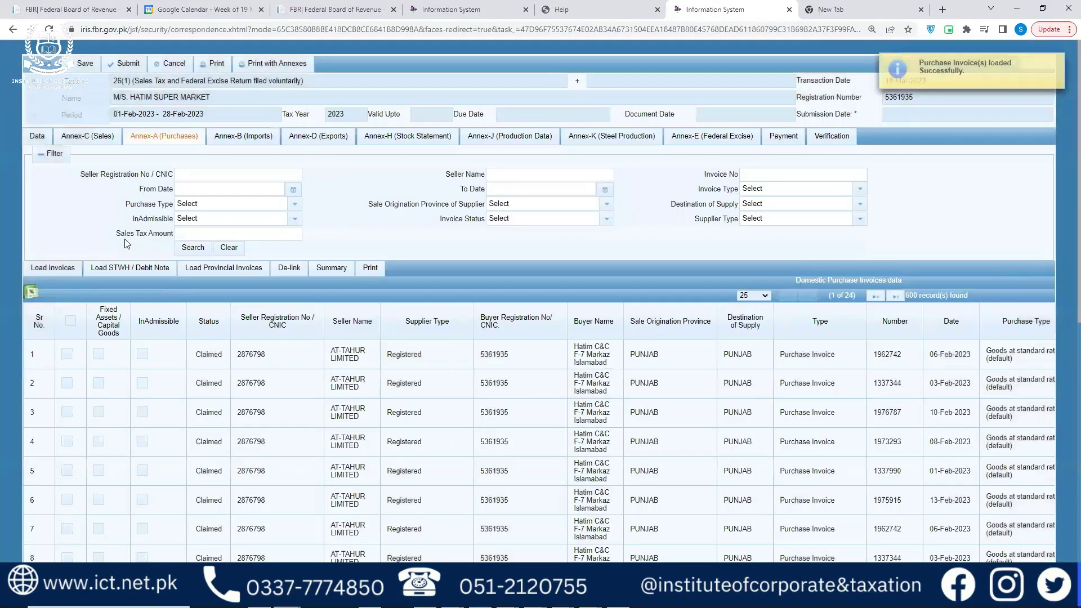
{"action": "left_click", "coordinate": [54, 269]}
- Set the Load Invoices range to 01-Mar-2022 through 28-Feb-2023
{"action": "left_click", "coordinate": [331, 181]}
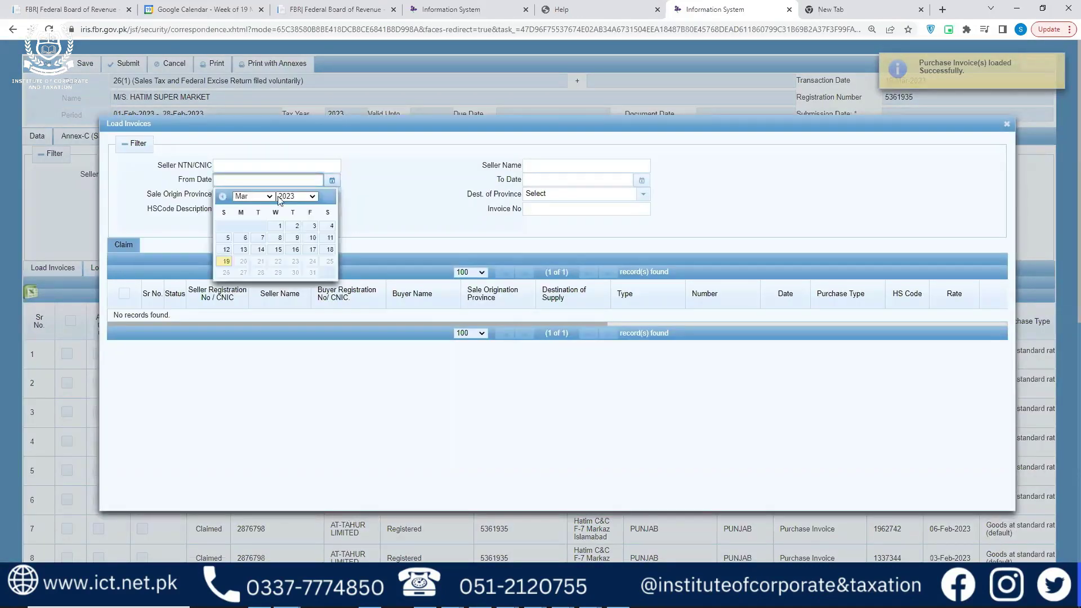
{"action": "left_click", "coordinate": [297, 196]}
{"action": "left_click", "coordinate": [293, 212]}
{"action": "left_click", "coordinate": [261, 226]}
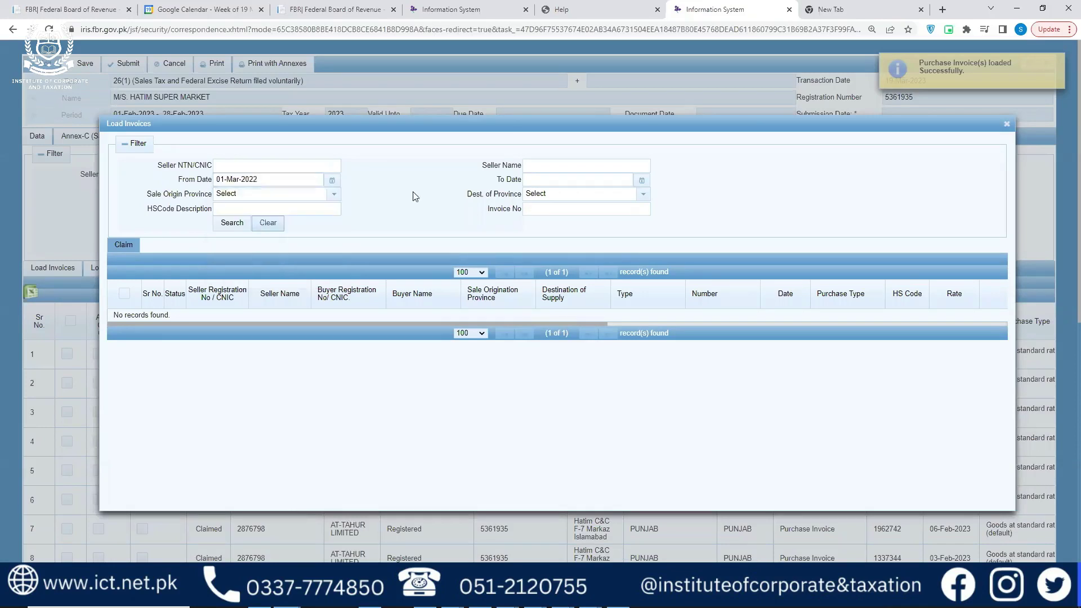
{"action": "left_click", "coordinate": [642, 180]}
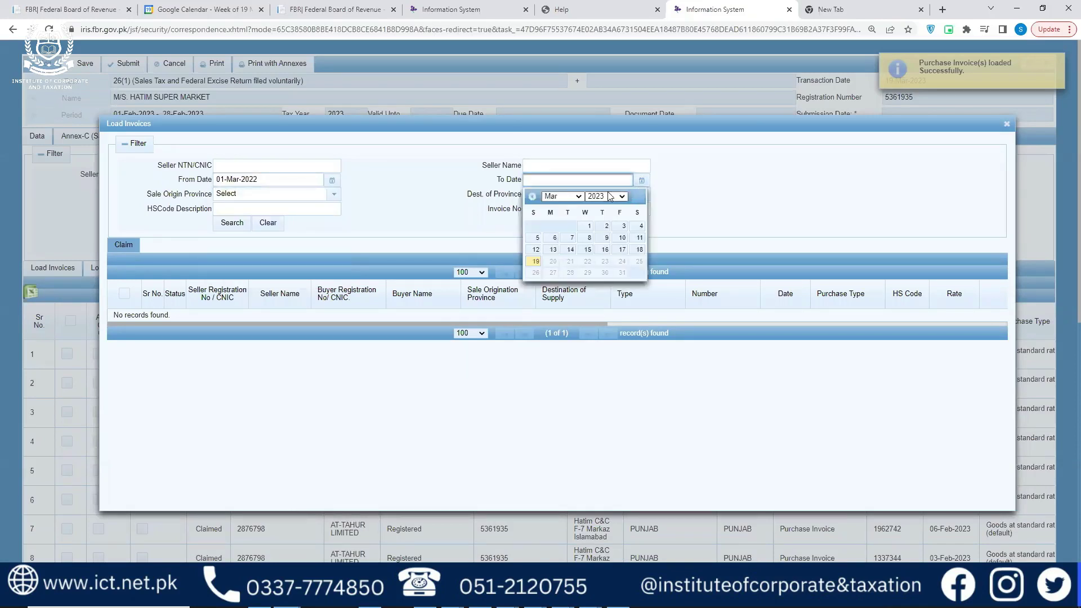
{"action": "left_click", "coordinate": [563, 196]}
{"action": "left_click", "coordinate": [563, 216]}
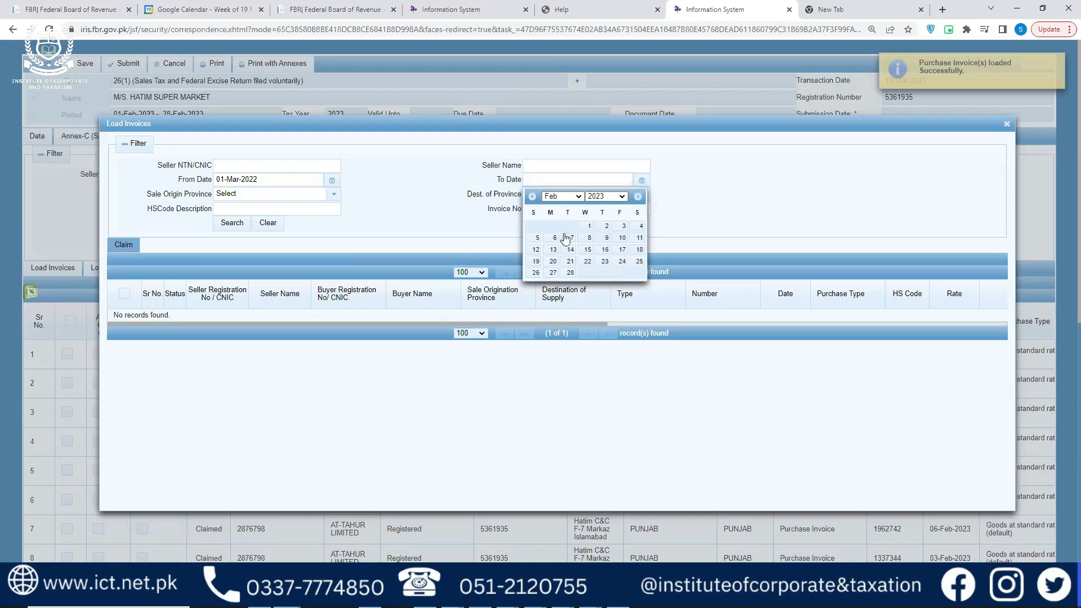
{"action": "left_click", "coordinate": [568, 273]}
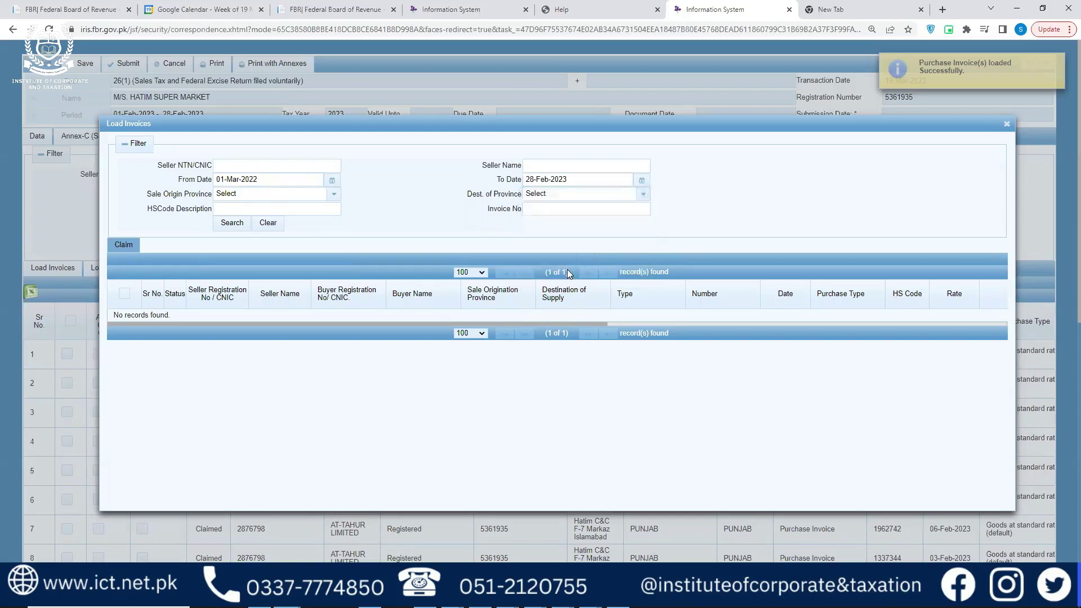
- Search, select the five remaining invoices and claim them, reaching 605 records
{"action": "left_click", "coordinate": [238, 225]}
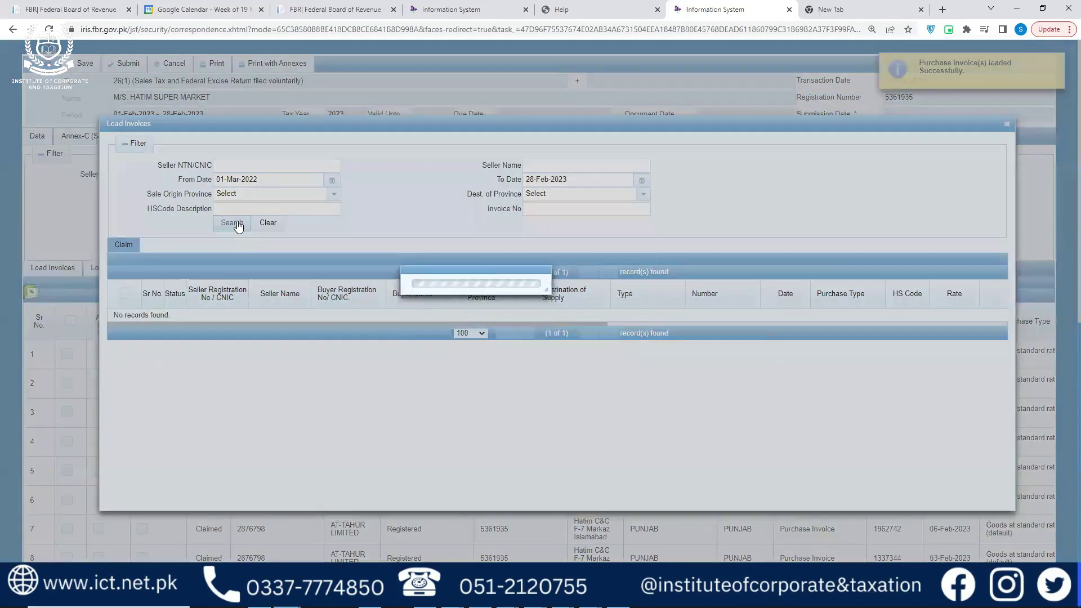
{"action": "left_click", "coordinate": [123, 294]}
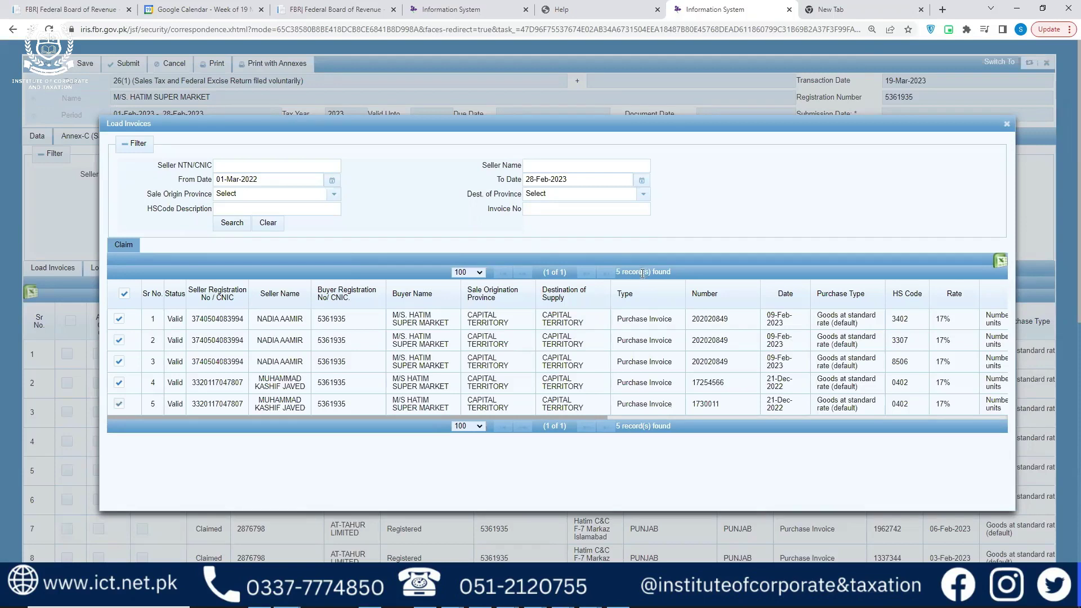
{"action": "left_click_drag", "start_coordinate": [626, 274], "coordinate": [617, 272]}
{"action": "left_click", "coordinate": [137, 247]}
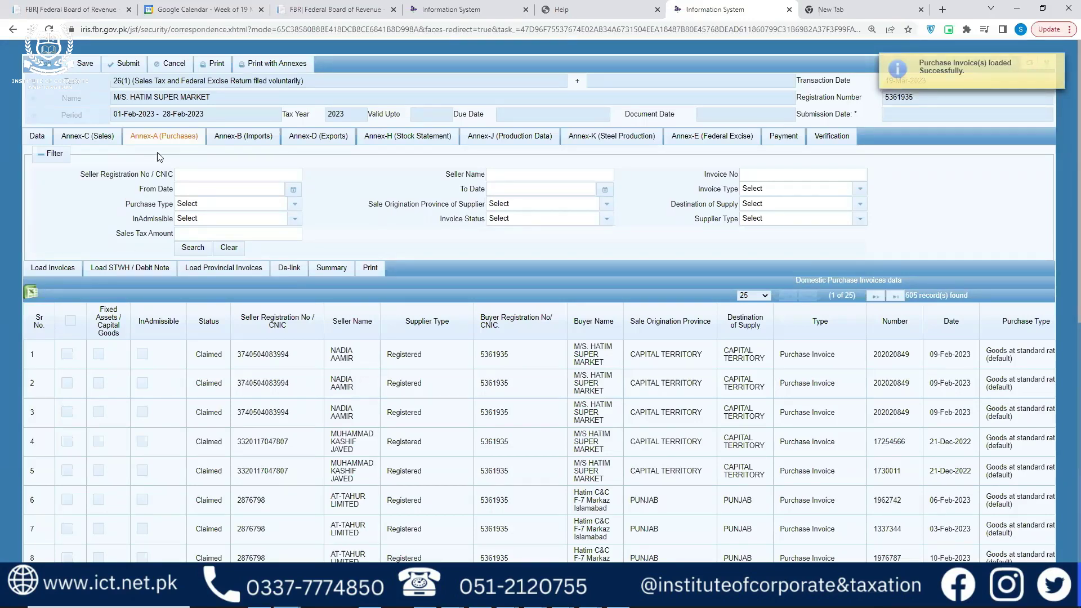
{"action": "left_click", "coordinate": [37, 138]}
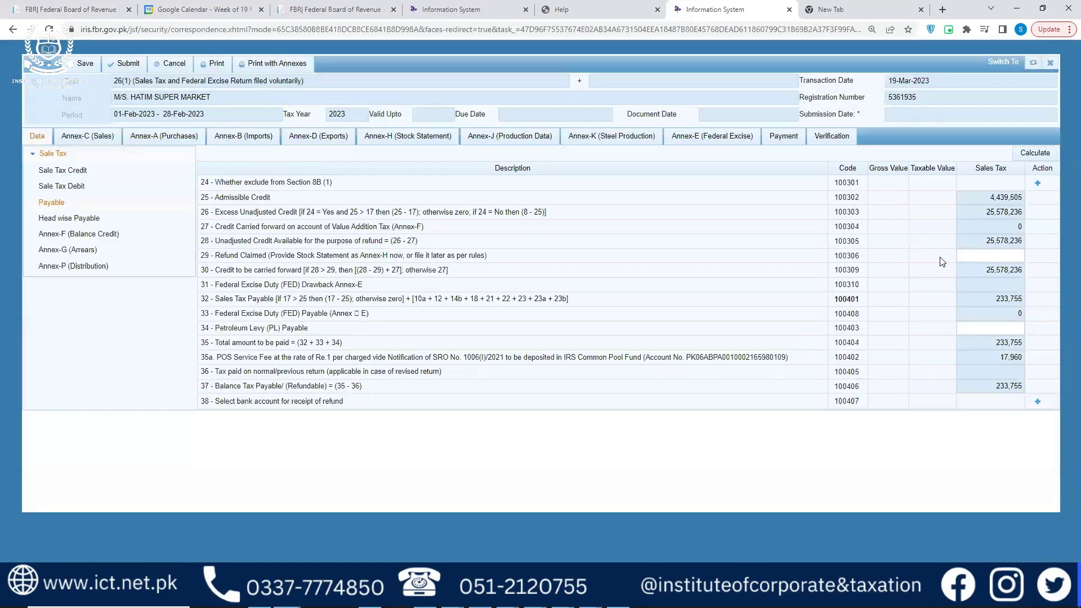
{"action": "left_click_drag", "start_coordinate": [965, 213], "coordinate": [1030, 219]}
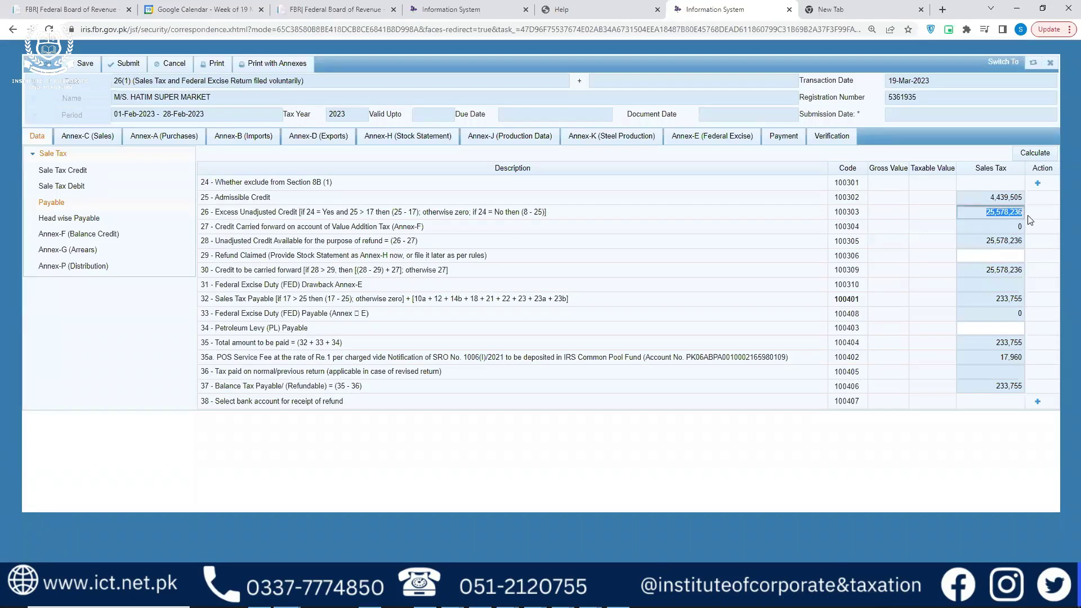
{"action": "left_click", "coordinate": [1033, 154]}
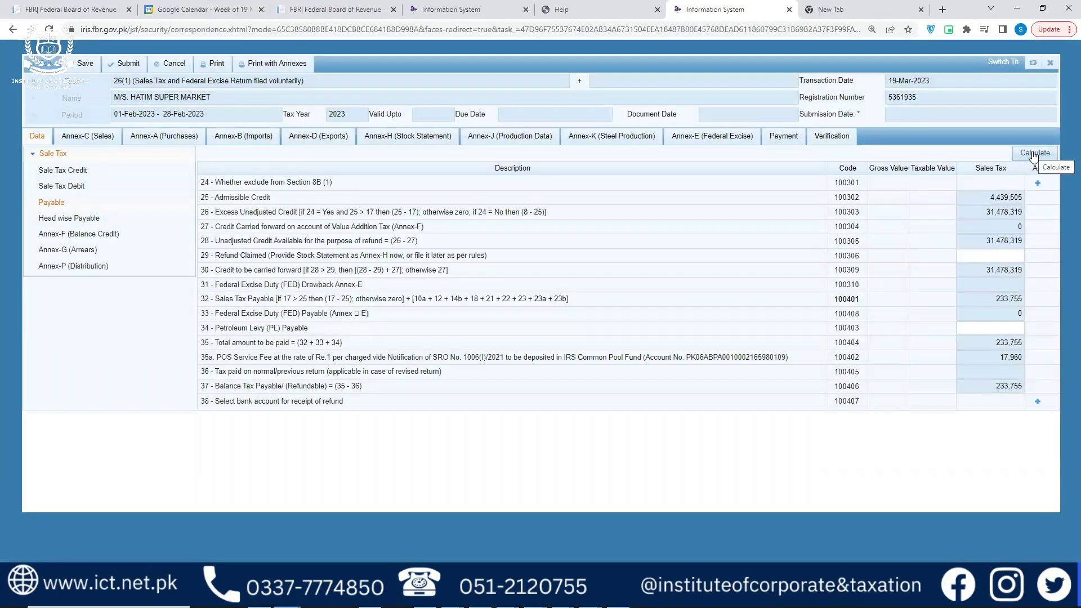
{"action": "left_click", "coordinate": [1032, 152]}
{"action": "left_click_drag", "start_coordinate": [968, 211], "coordinate": [1029, 216]}
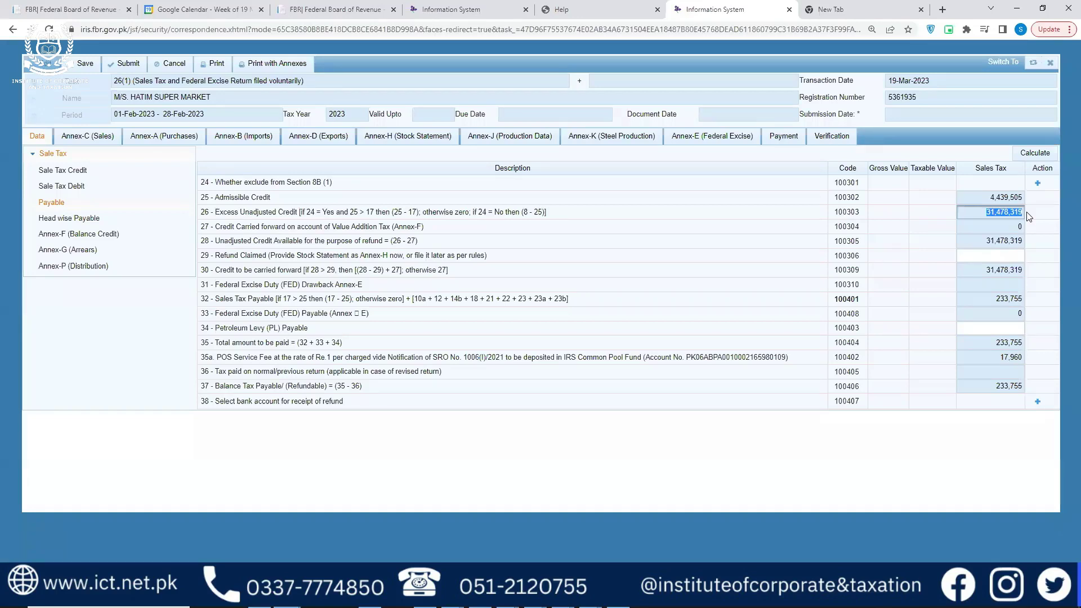
{"action": "left_click", "coordinate": [978, 343]}
{"action": "left_click_drag", "start_coordinate": [978, 344], "coordinate": [1054, 367]}
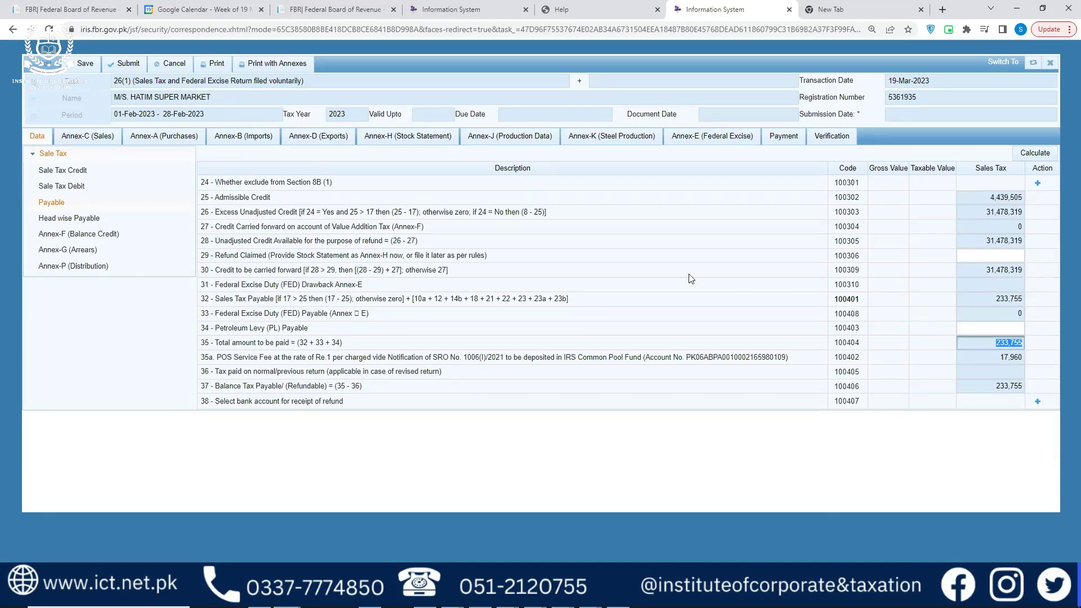
- Check the Annex-B imports annex for goods declarations to load; none are listed
{"action": "left_click", "coordinate": [259, 137]}
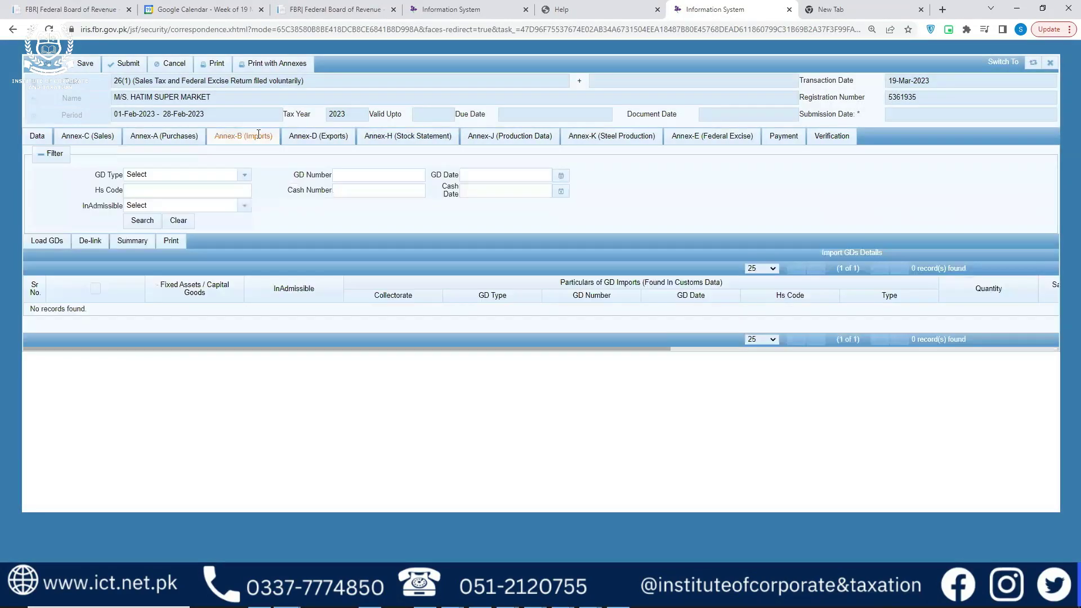
{"action": "left_click", "coordinate": [149, 223]}
{"action": "left_click", "coordinate": [48, 241]}
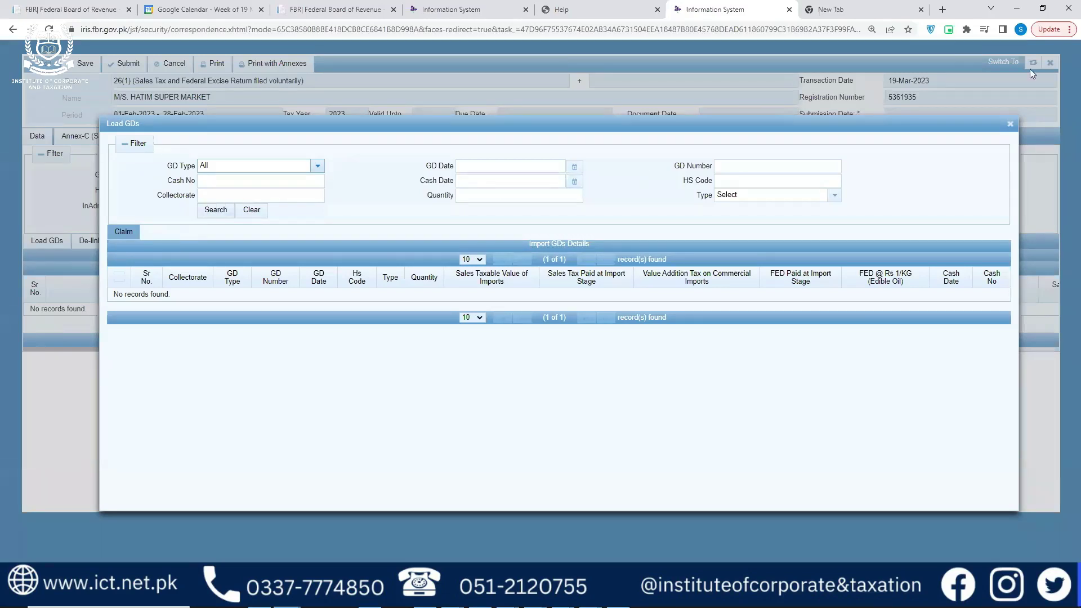
{"action": "left_click", "coordinate": [1010, 124]}
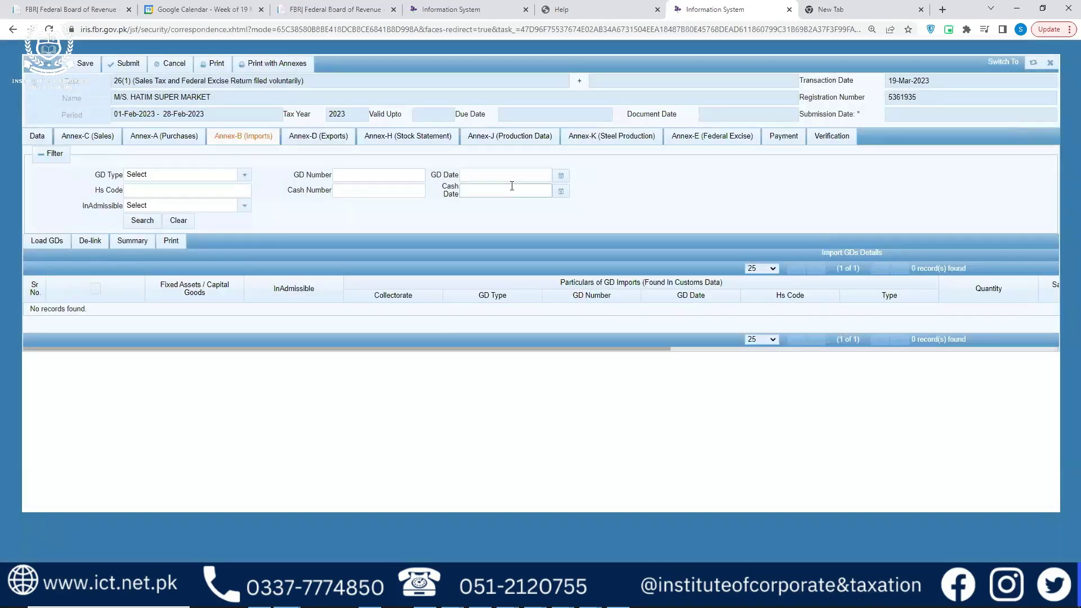
- Review the empty Annex-D, H, J and K annexes and the Federal Excise annex
{"action": "left_click", "coordinate": [335, 139]}
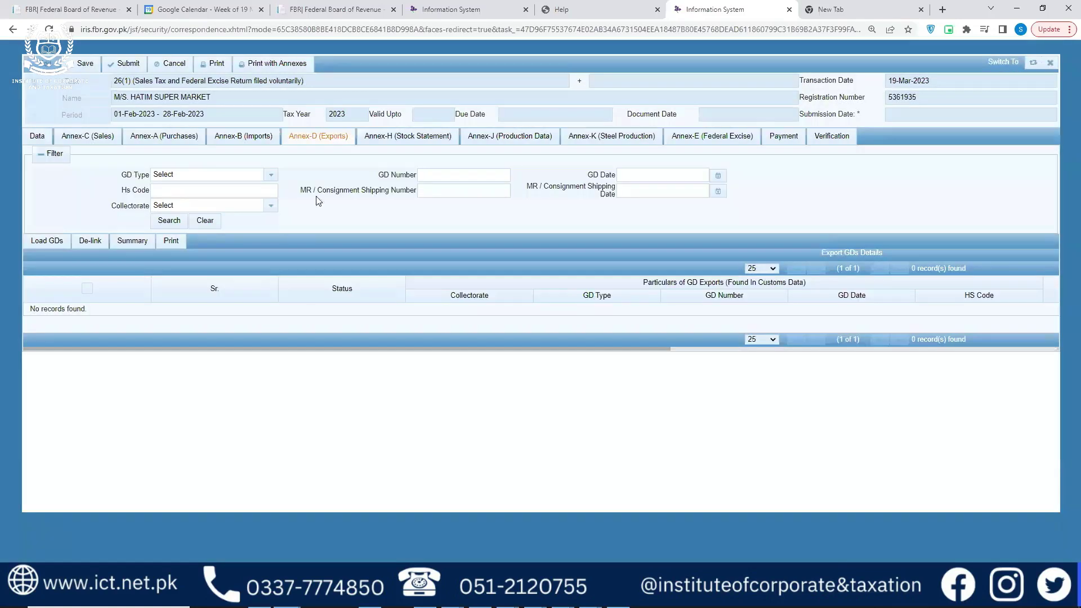
{"action": "left_click", "coordinate": [437, 138]}
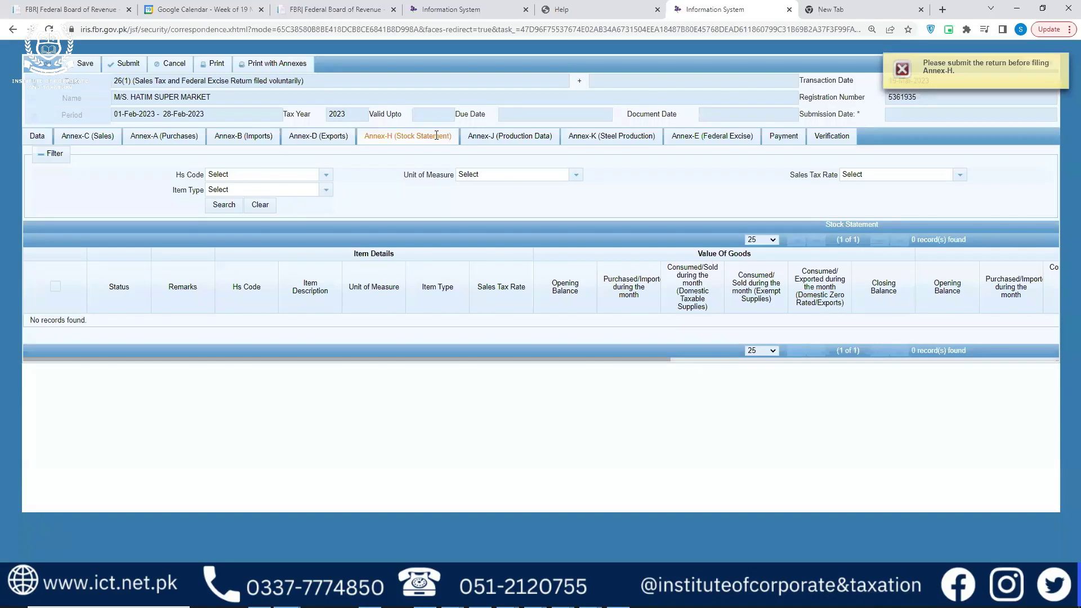
{"action": "left_click", "coordinate": [501, 133]}
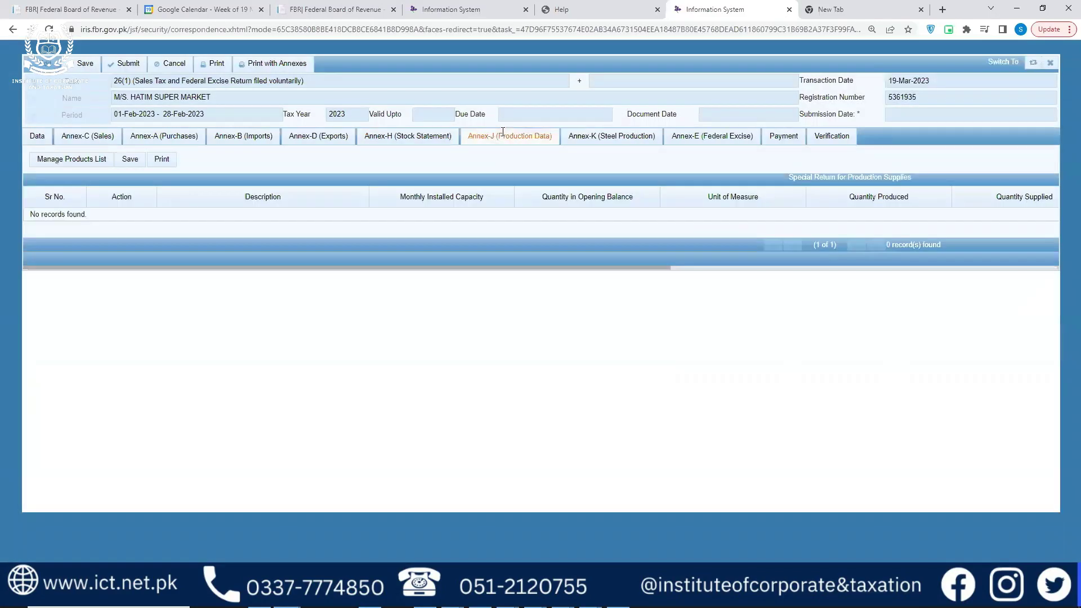
{"action": "left_click", "coordinate": [606, 144]}
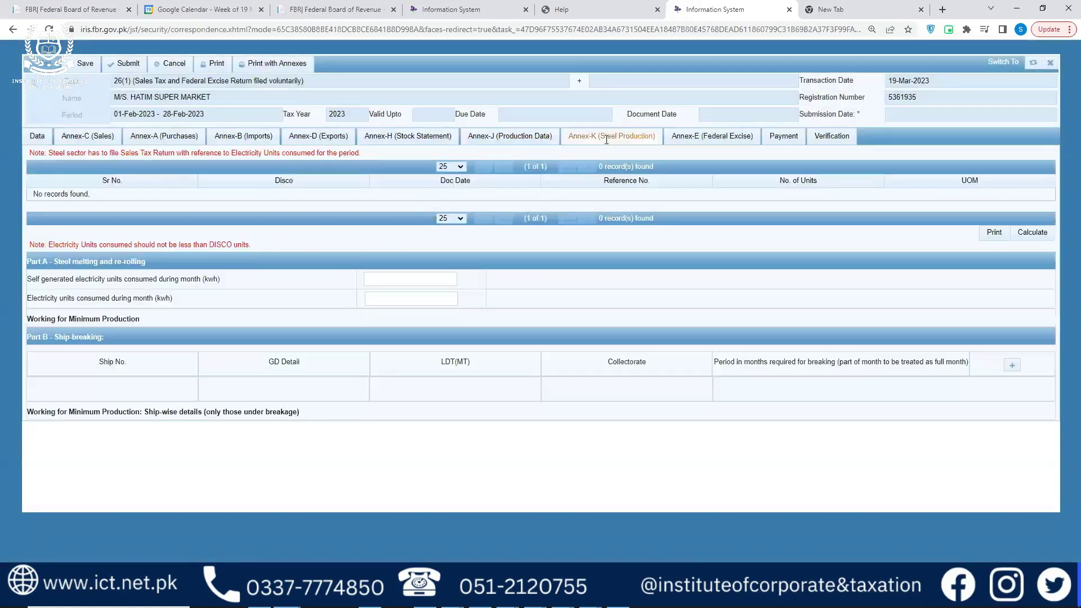
{"action": "left_click", "coordinate": [732, 145]}
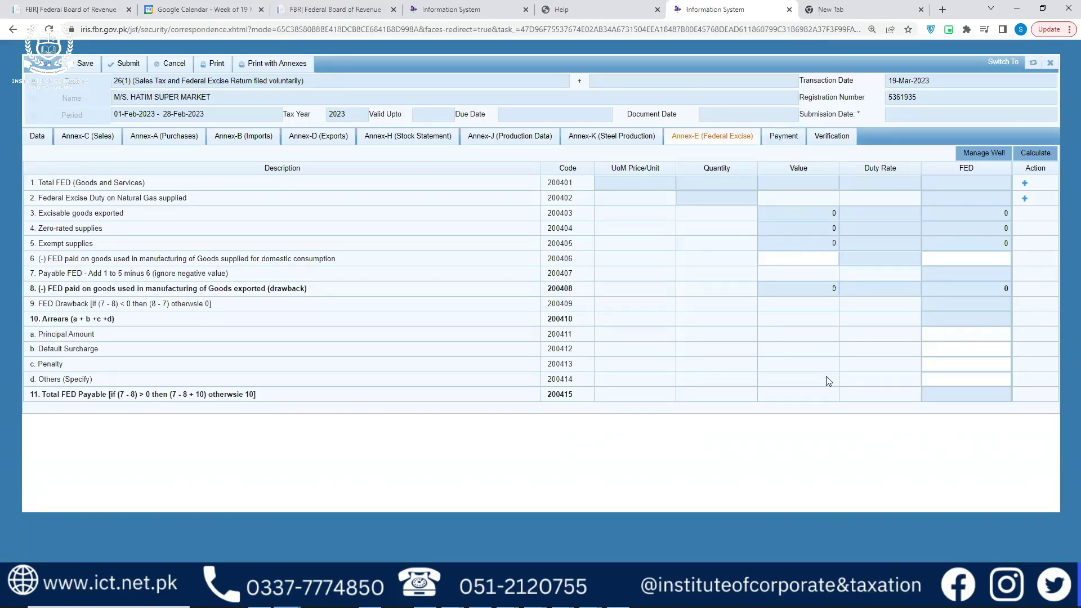
{"action": "left_click", "coordinate": [40, 139]}
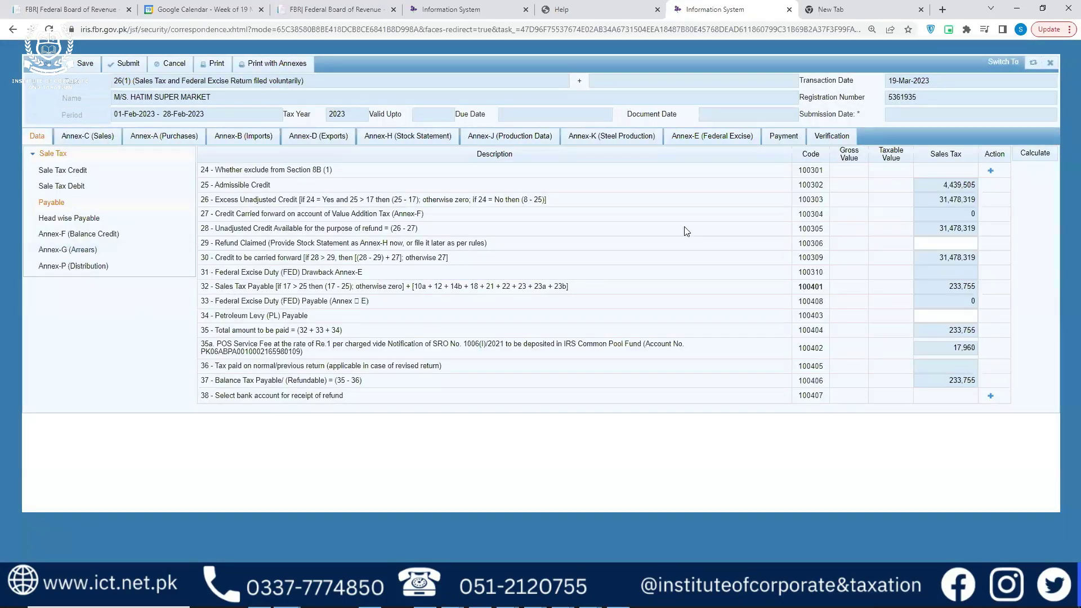
- Recalculate and check row 35 total payable 233,755 and row 35a POS service fee 17,960
{"action": "left_click", "coordinate": [1035, 156]}
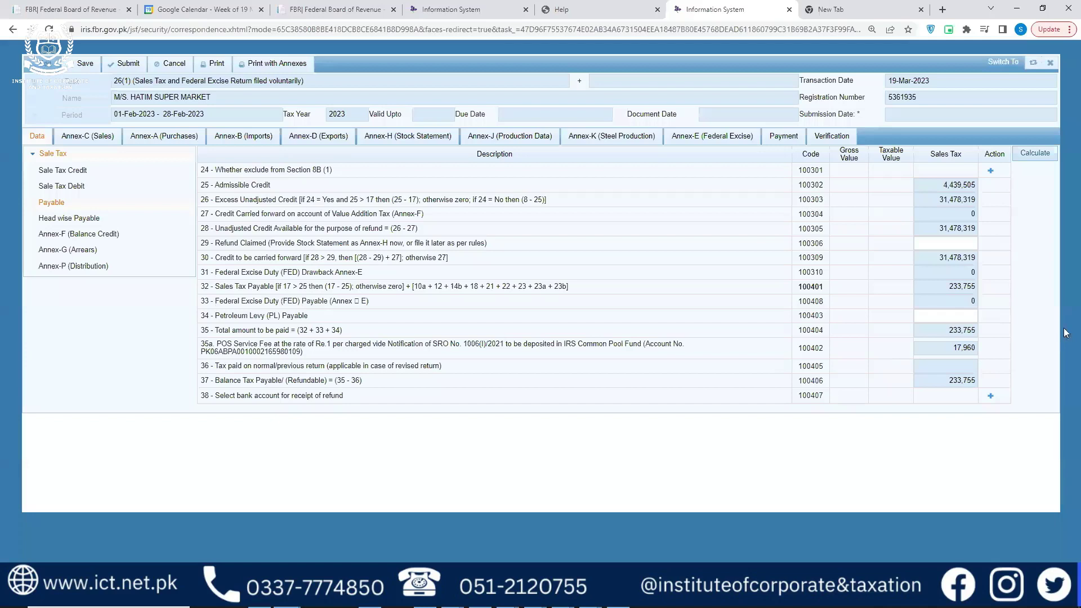
{"action": "left_click_drag", "start_coordinate": [943, 329], "coordinate": [979, 330]}
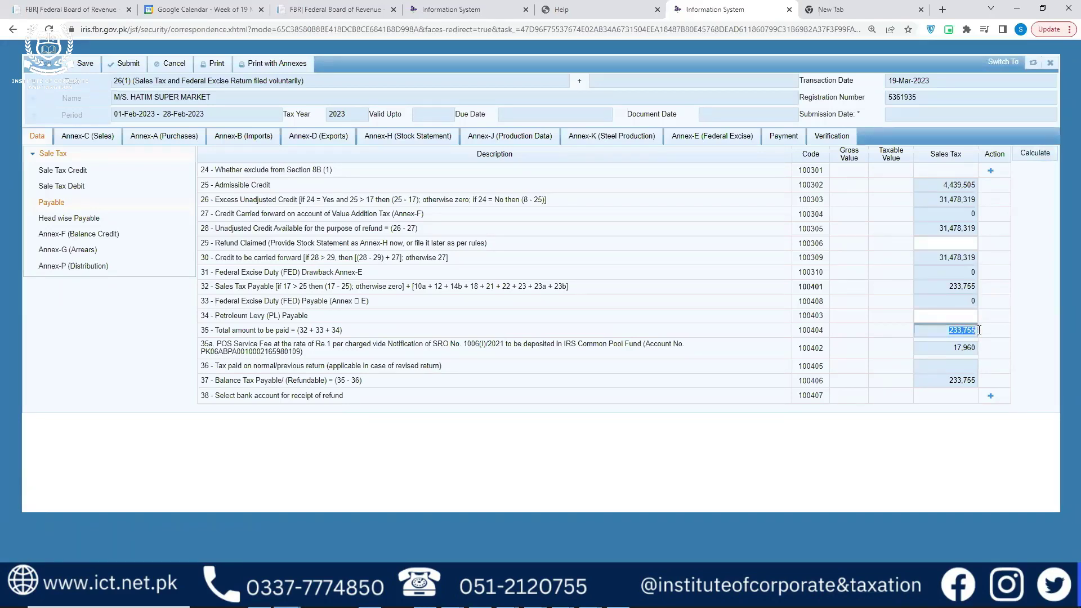
{"action": "left_click_drag", "start_coordinate": [951, 347], "coordinate": [982, 352]}
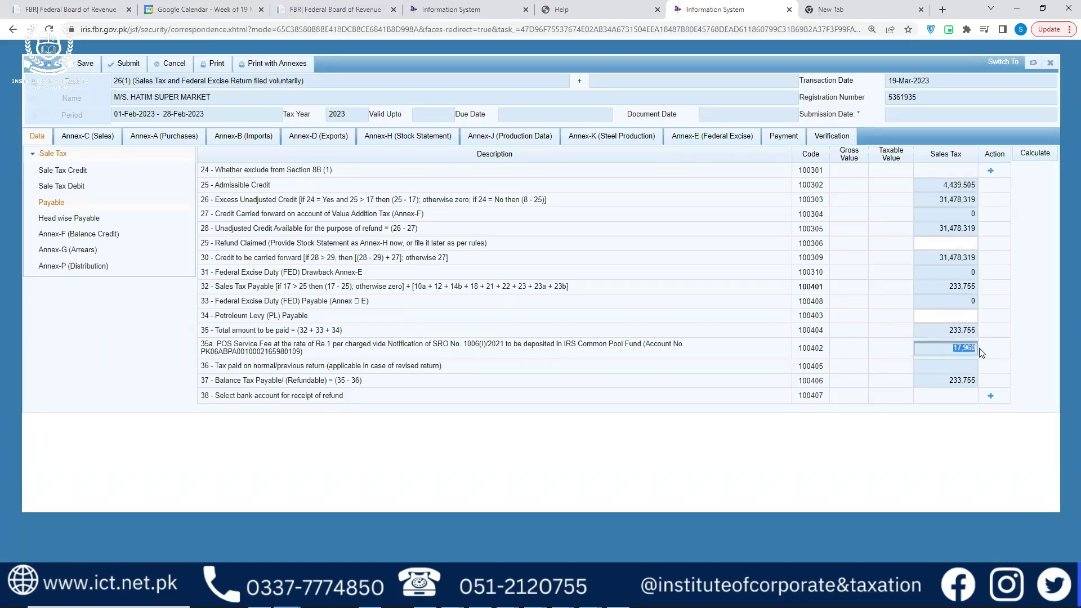
{"action": "double_click", "coordinate": [945, 333]}
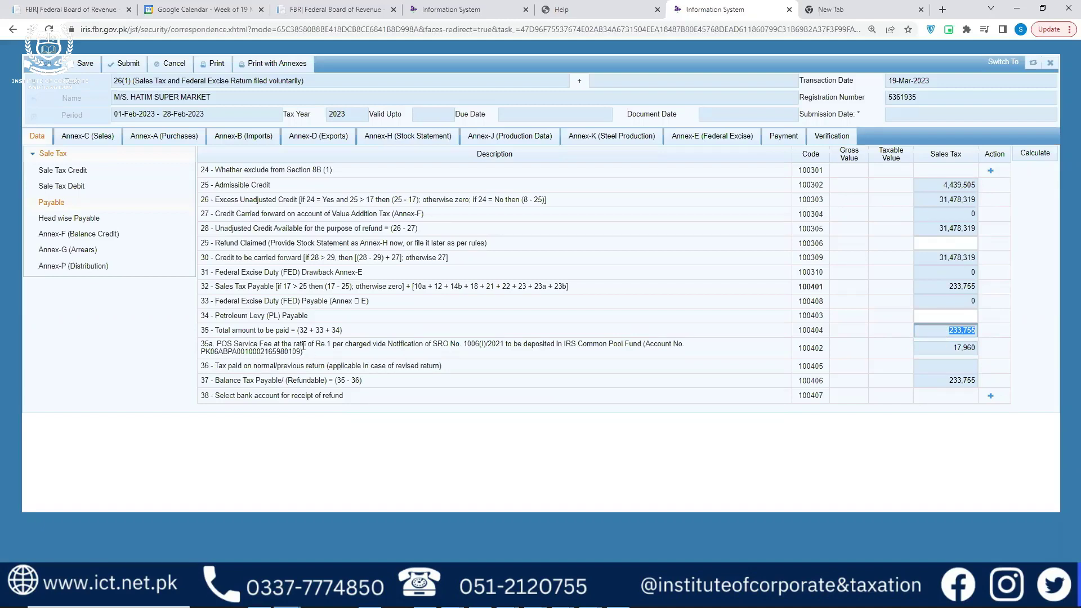
{"action": "left_click_drag", "start_coordinate": [311, 344], "coordinate": [324, 357]}
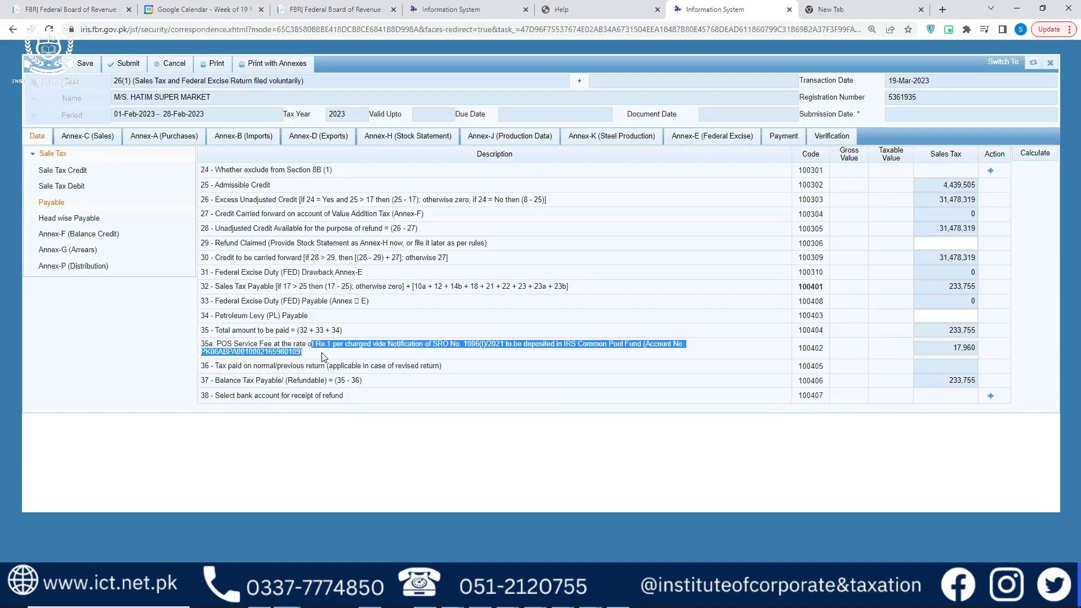
{"action": "left_click", "coordinate": [948, 348]}
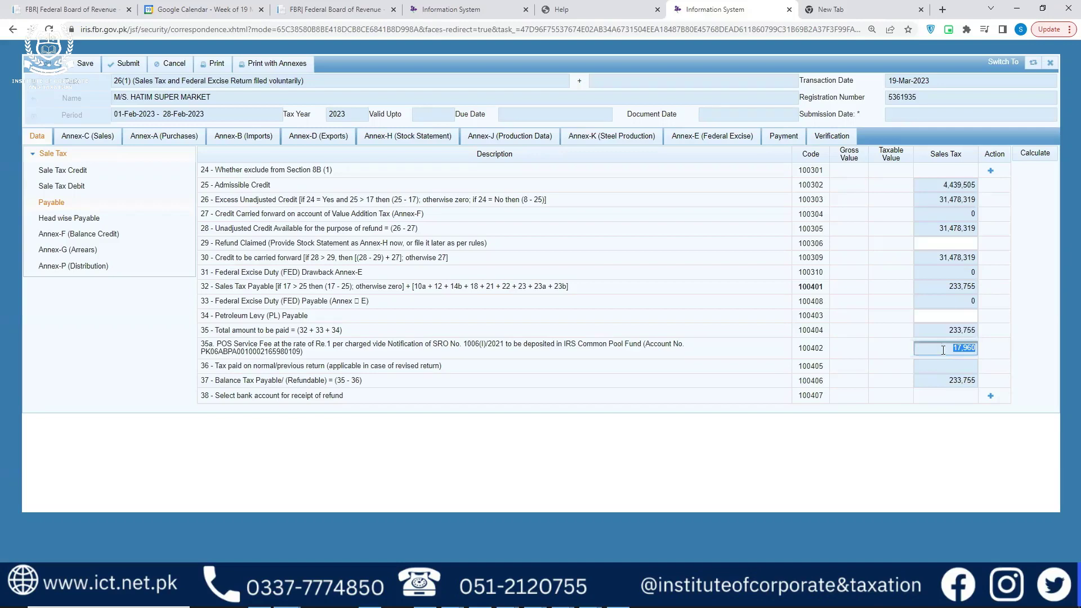
{"action": "left_click", "coordinate": [932, 330]}
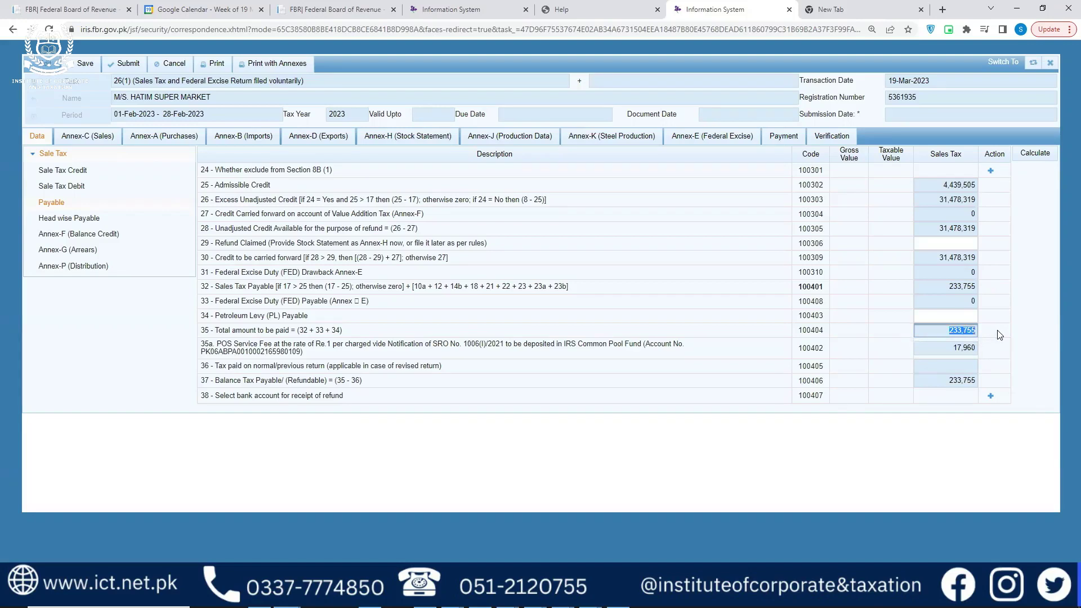
- Add a row 24 Section 8B exclusion: Yes, reason wholesalers-cum-retailers under Chapter XII
{"action": "left_click", "coordinate": [990, 171]}
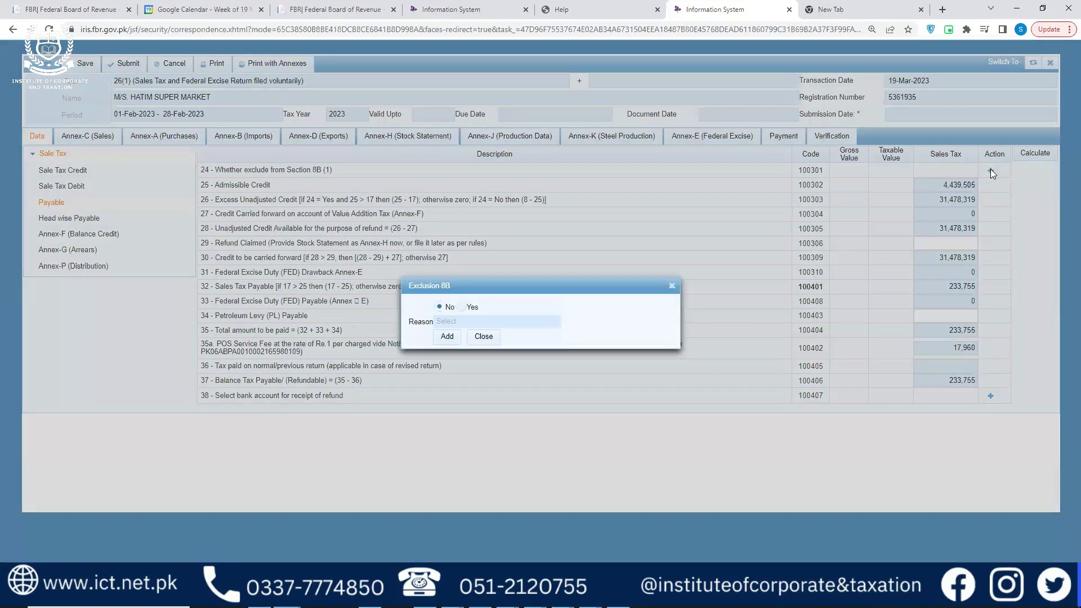
{"action": "left_click", "coordinate": [460, 308]}
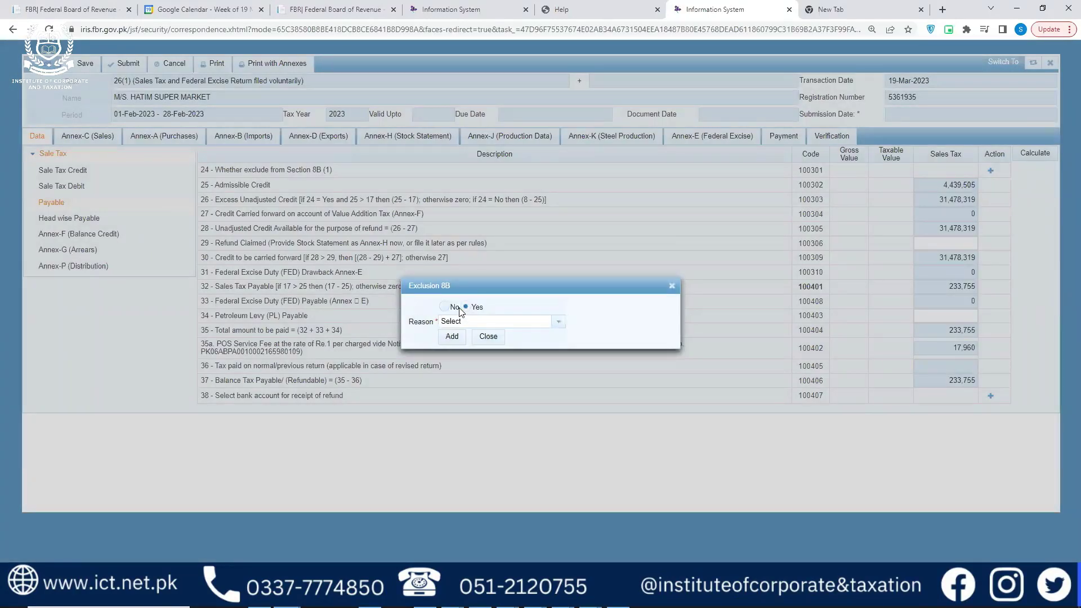
{"action": "left_click", "coordinate": [557, 321]}
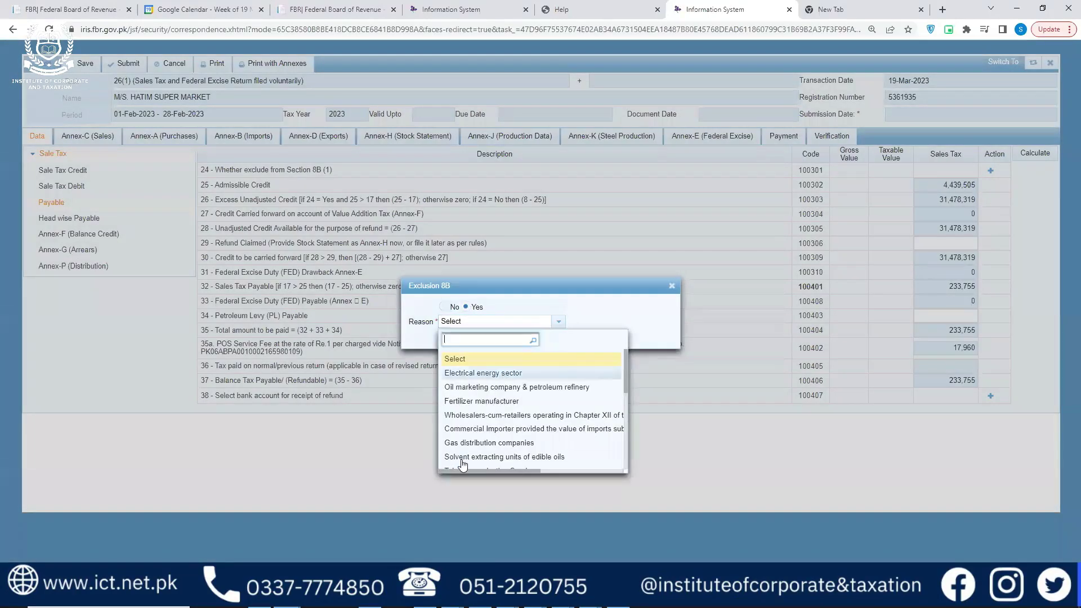
{"action": "scroll", "coordinate": [463, 465], "scroll_direction": "down", "scroll_amount": 6}
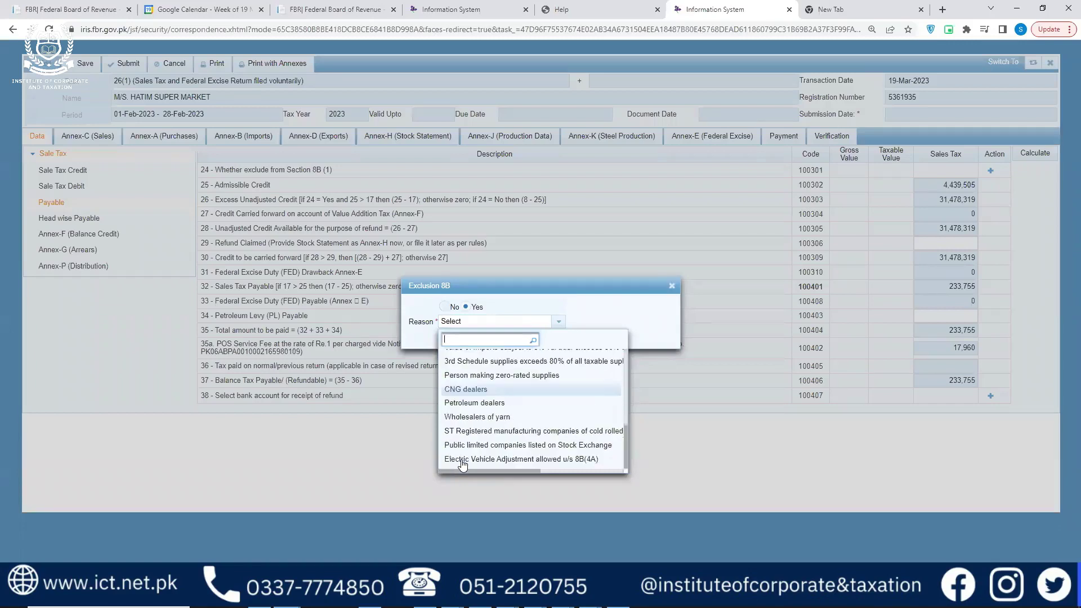
{"action": "scroll", "coordinate": [463, 465], "scroll_direction": "up", "scroll_amount": 1}
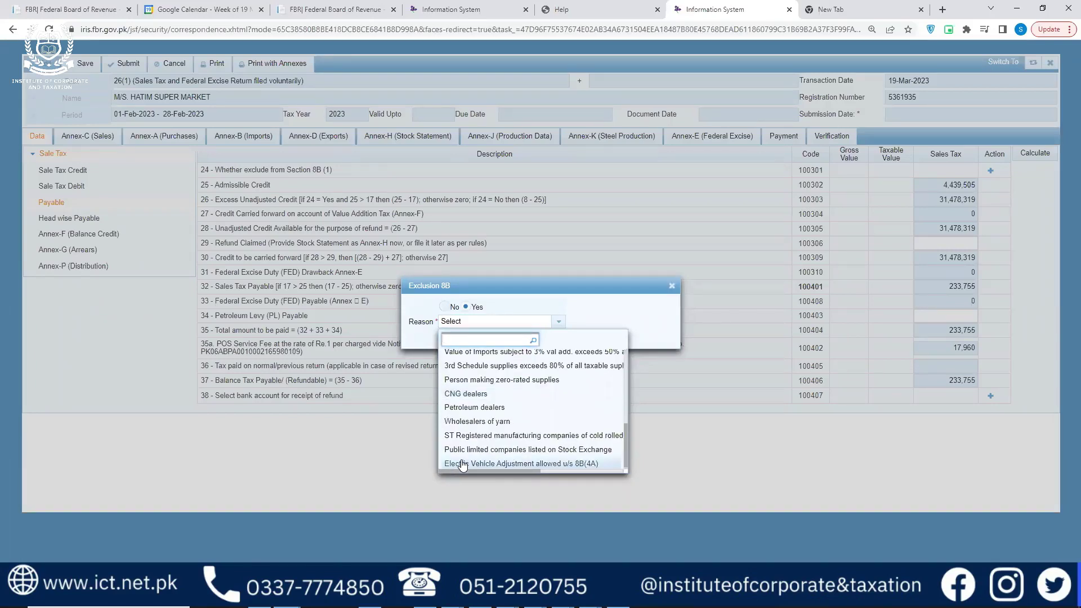
{"action": "scroll", "coordinate": [462, 465], "scroll_direction": "up", "scroll_amount": 2}
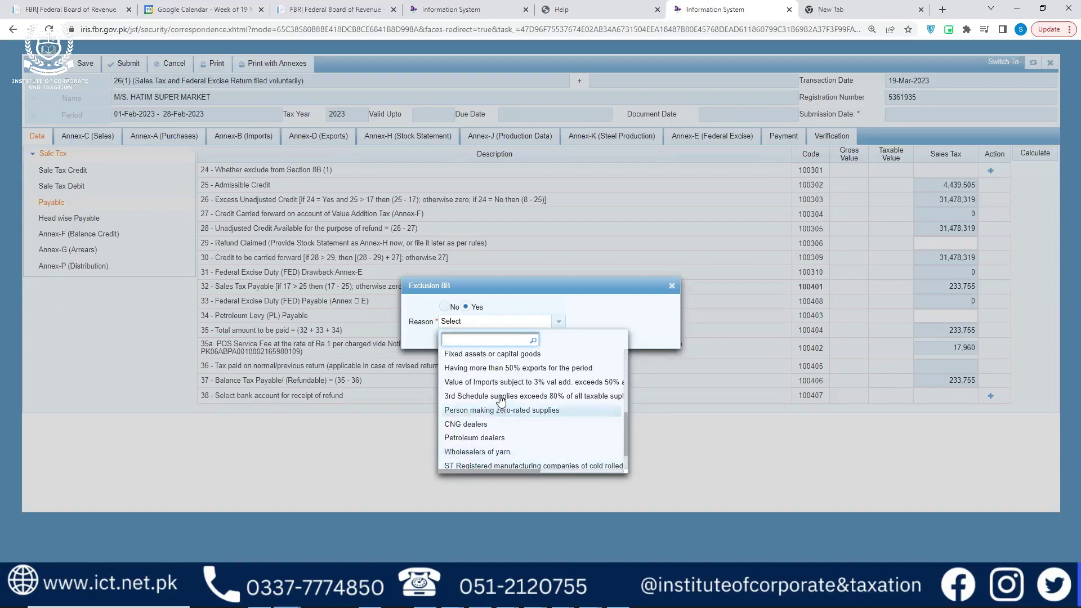
{"action": "scroll", "coordinate": [499, 400], "scroll_direction": "up", "scroll_amount": 5}
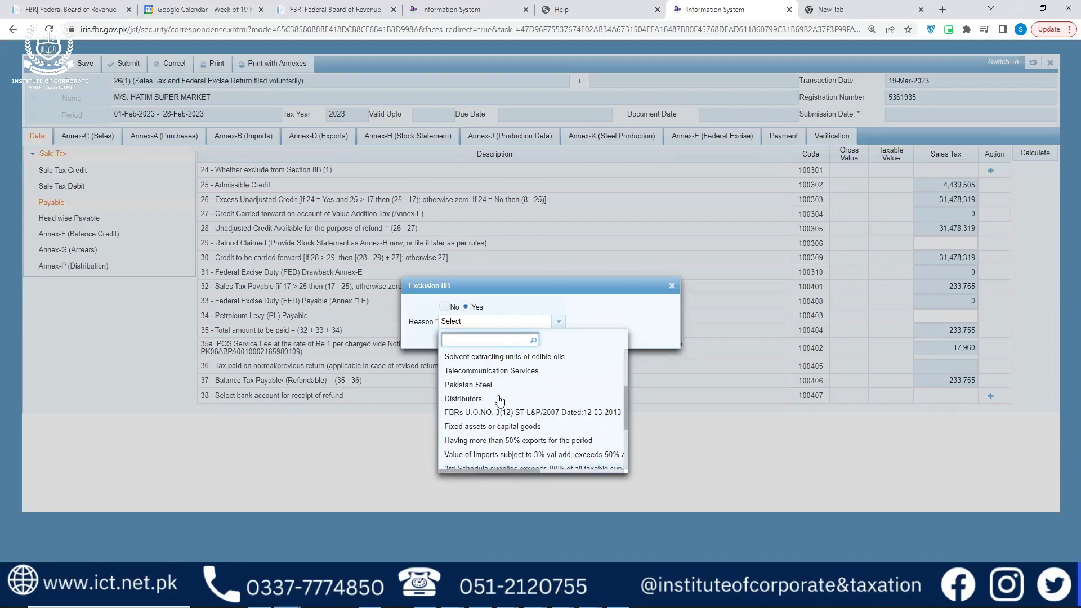
{"action": "scroll", "coordinate": [499, 400], "scroll_direction": "up", "scroll_amount": 1}
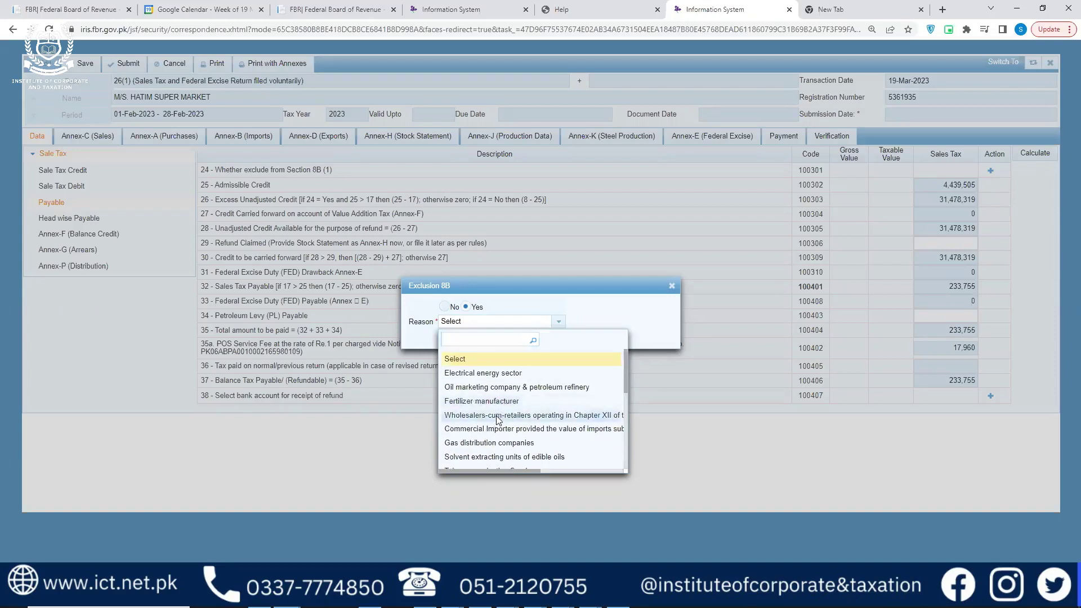
{"action": "left_click", "coordinate": [498, 417]}
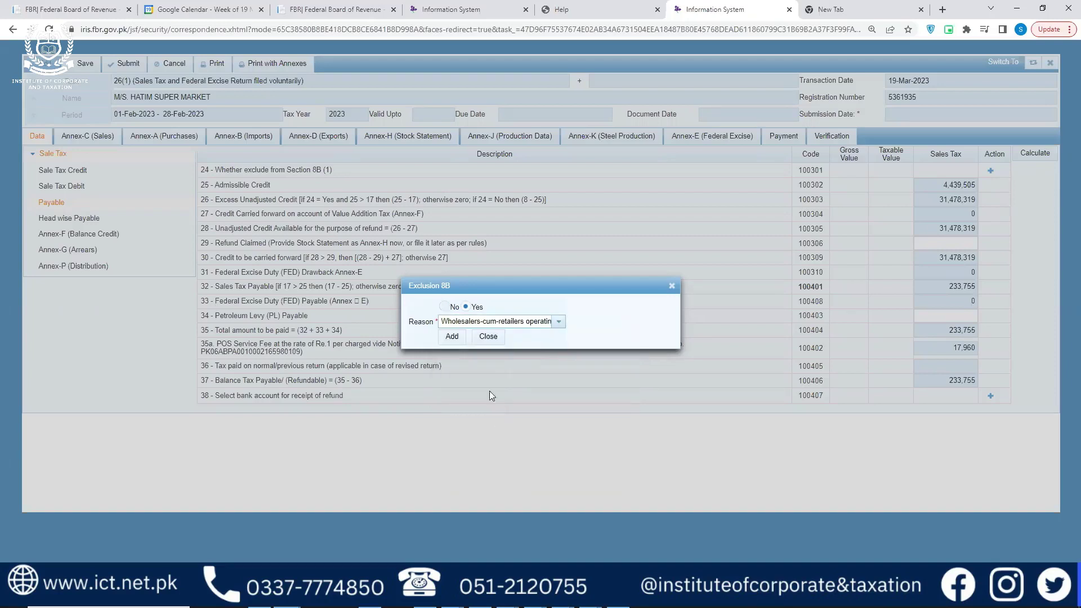
{"action": "left_click", "coordinate": [451, 338]}
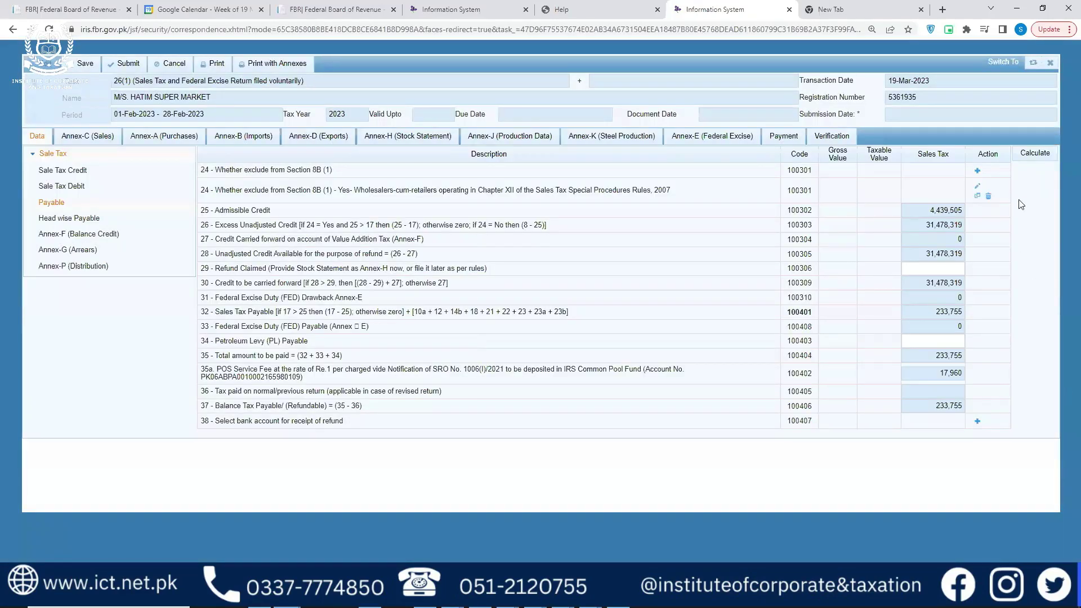
- Recalculate the return and check row 35 total of 97 and row 35a fee of 17,960
{"action": "left_click", "coordinate": [1031, 153]}
{"action": "left_click", "coordinate": [1026, 157]}
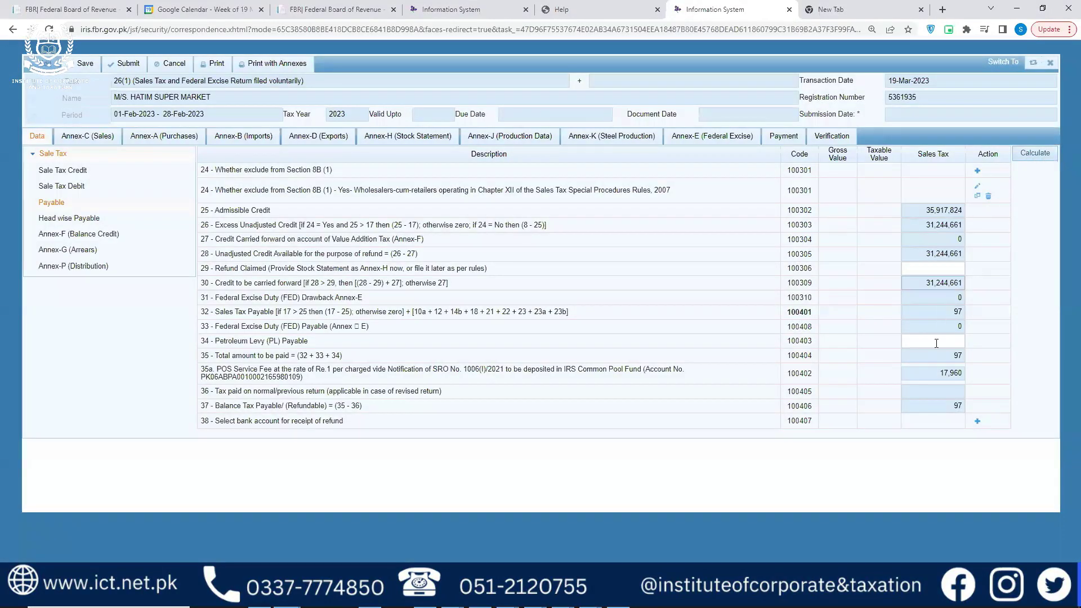
{"action": "double_click", "coordinate": [957, 355]}
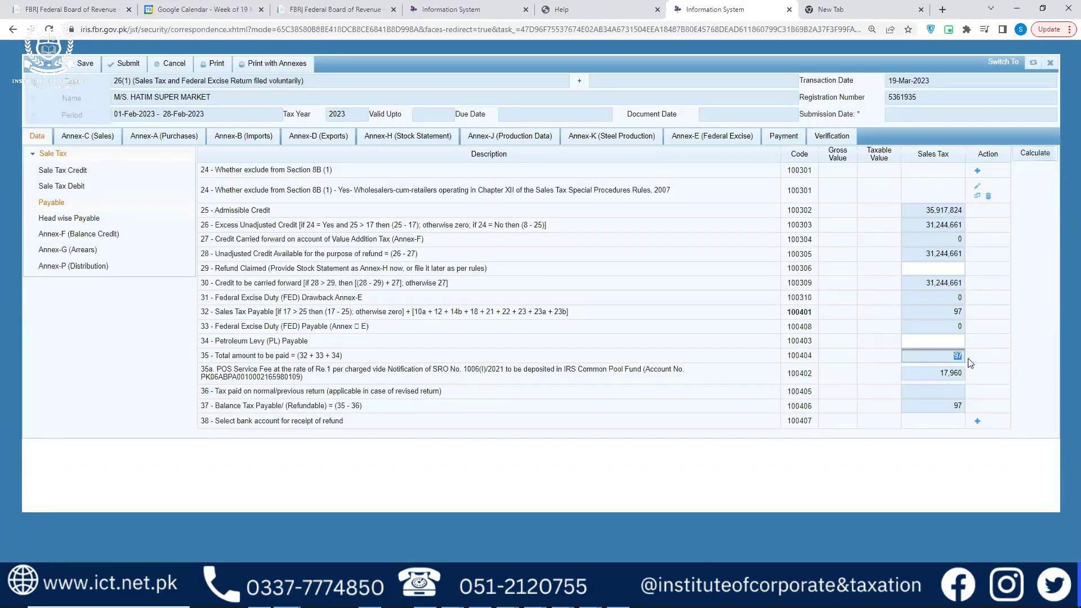
{"action": "double_click", "coordinate": [945, 373]}
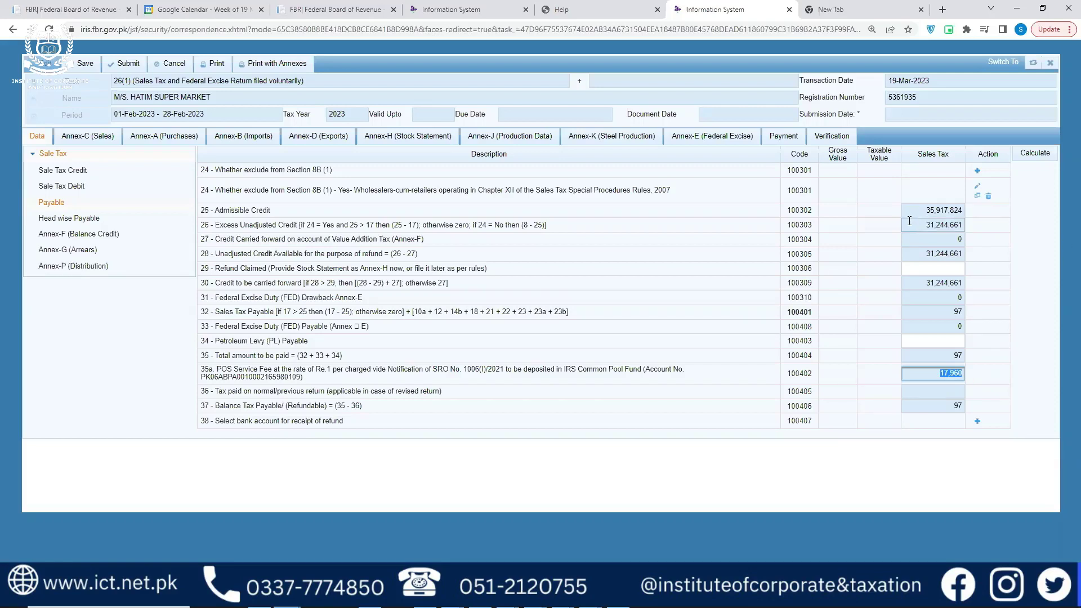
- Review admissible credit 35,917,824, row 30 carry-forward and row 32 payable of 97
{"action": "left_click_drag", "start_coordinate": [904, 212], "coordinate": [969, 218]}
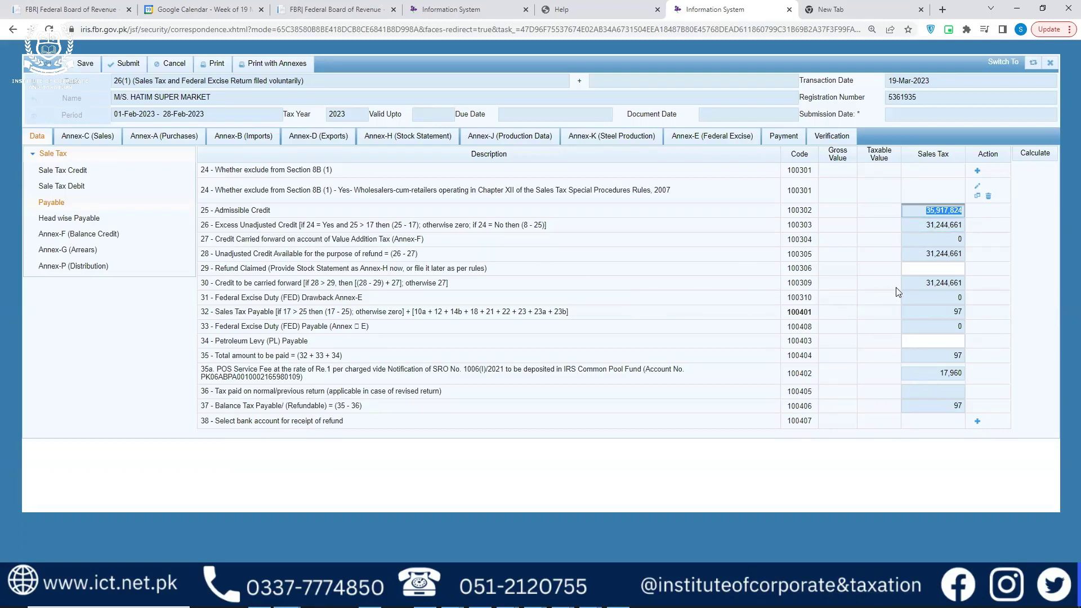
{"action": "left_click_drag", "start_coordinate": [925, 281], "coordinate": [960, 282]}
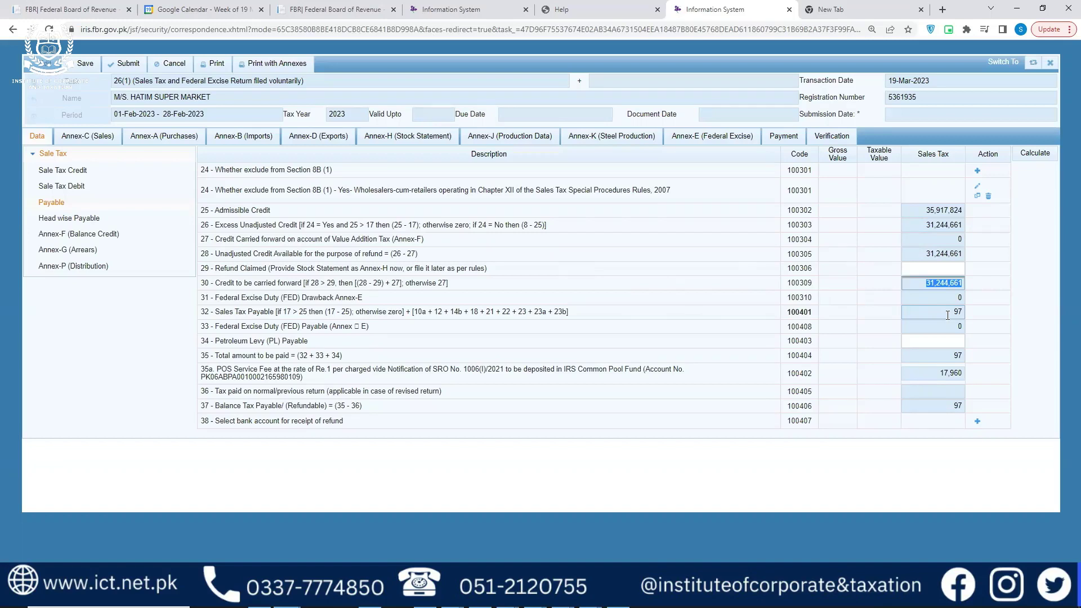
{"action": "left_click_drag", "start_coordinate": [948, 314], "coordinate": [963, 313]}
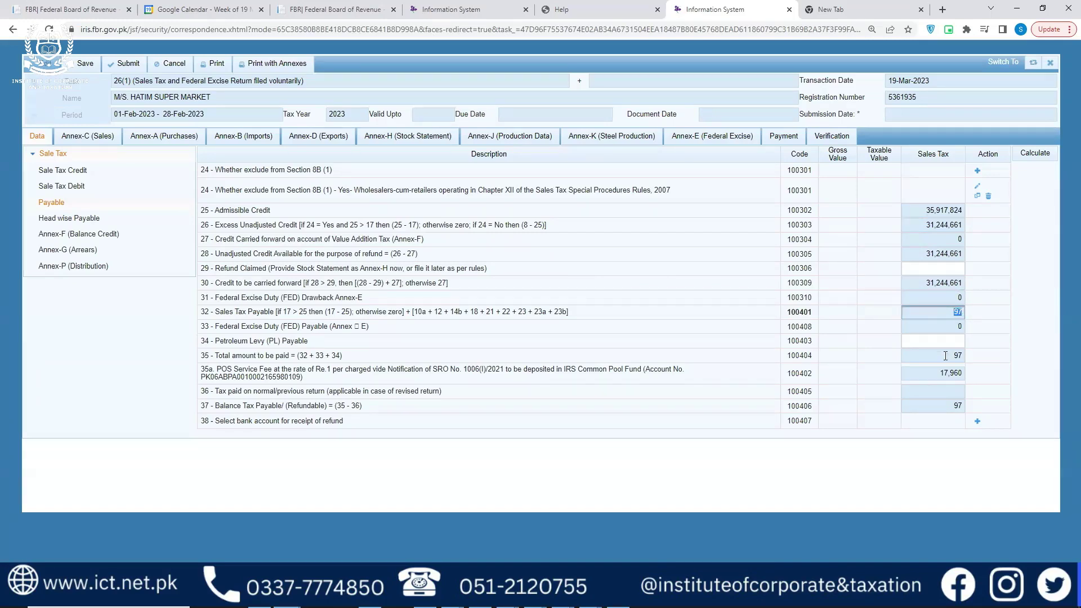
{"action": "left_click_drag", "start_coordinate": [936, 373], "coordinate": [970, 376]}
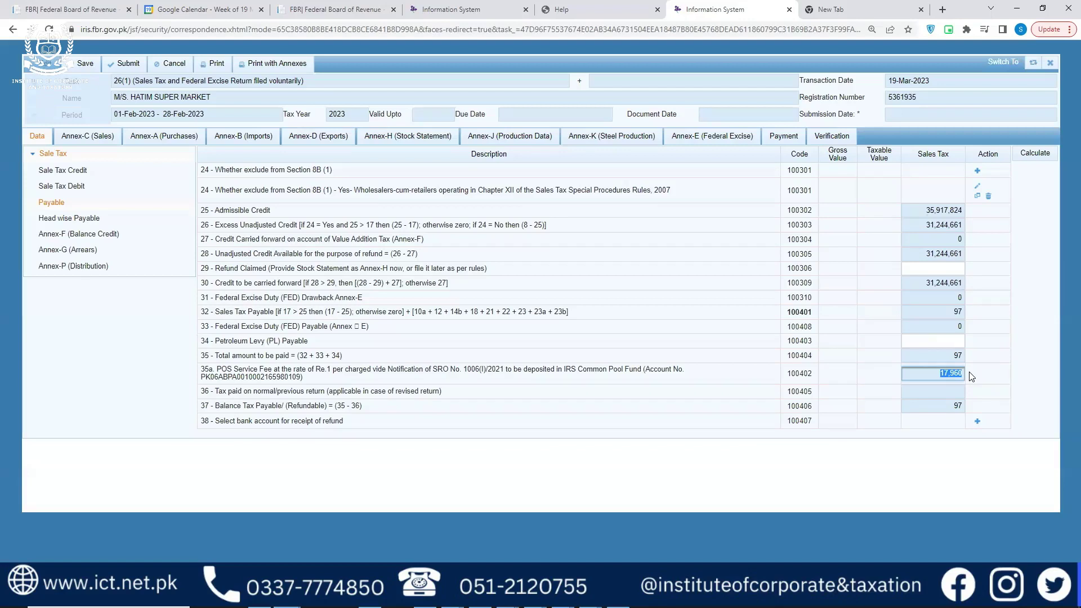
{"action": "left_click", "coordinate": [858, 8]}
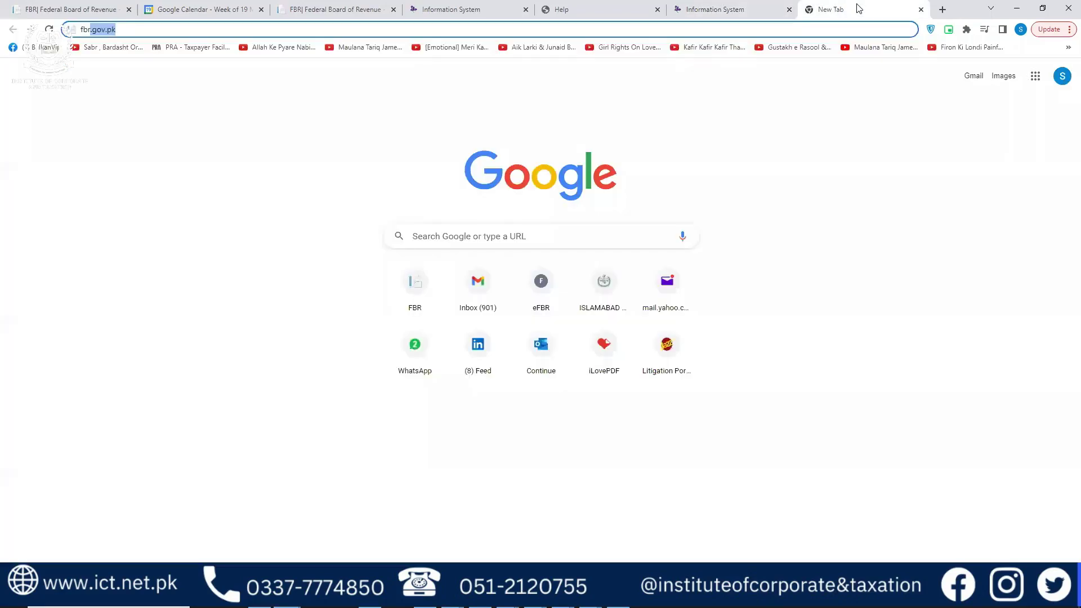
- Go to e.fbr.gov.pk and log in with the saved credentials
{"action": "key", "text": "BackSpace"}
{"action": "key", "text": "BackSpace"}
{"action": "key", "text": "BackSpace"}
{"action": "key", "text": "BackSpace"}
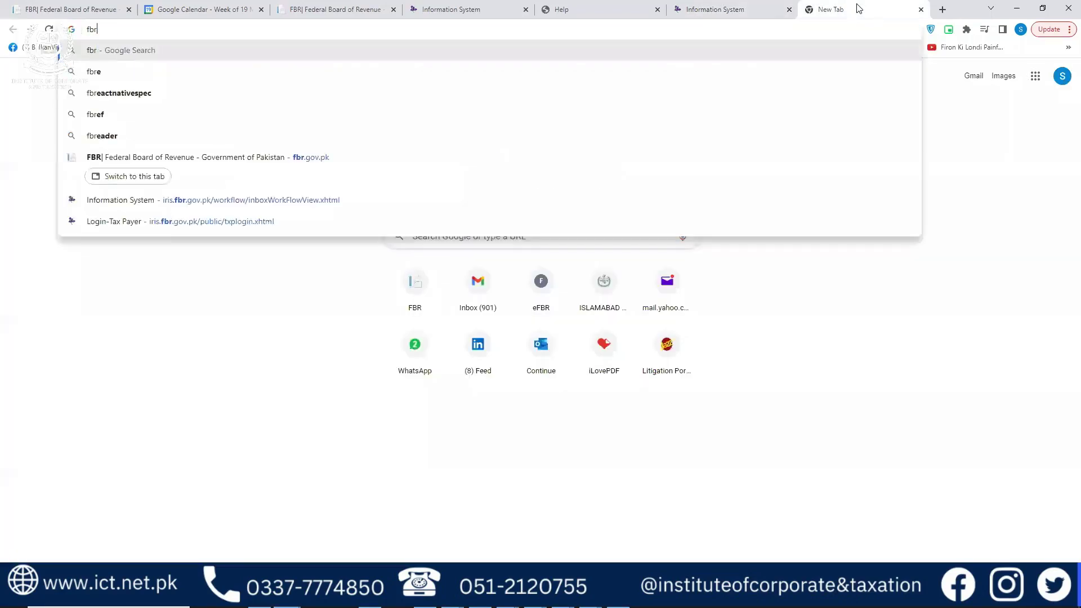
{"action": "type", "text": "e.fb"}
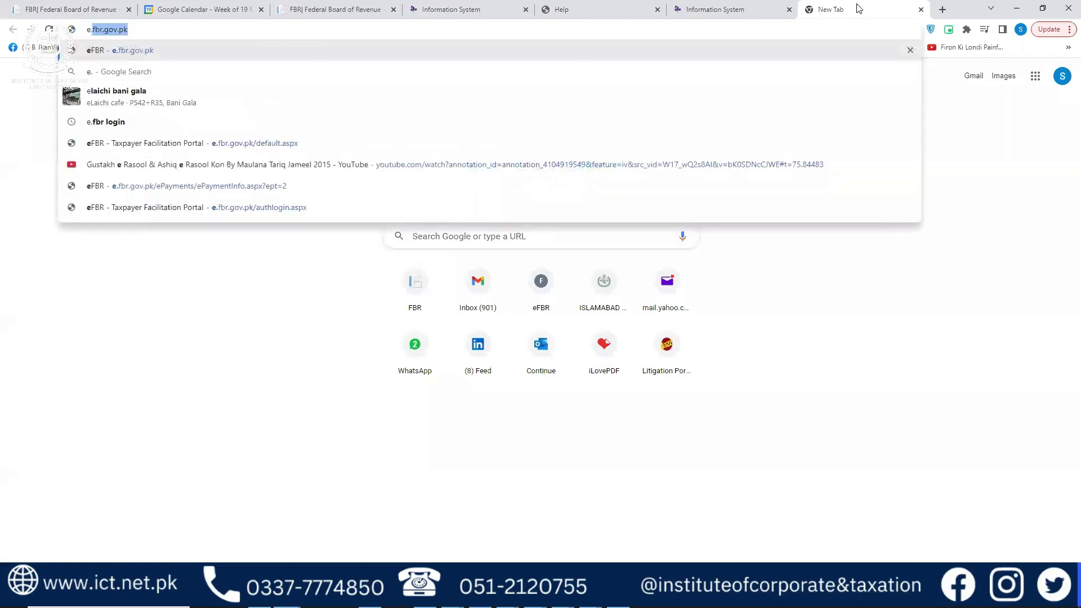
{"action": "key", "text": "Return"}
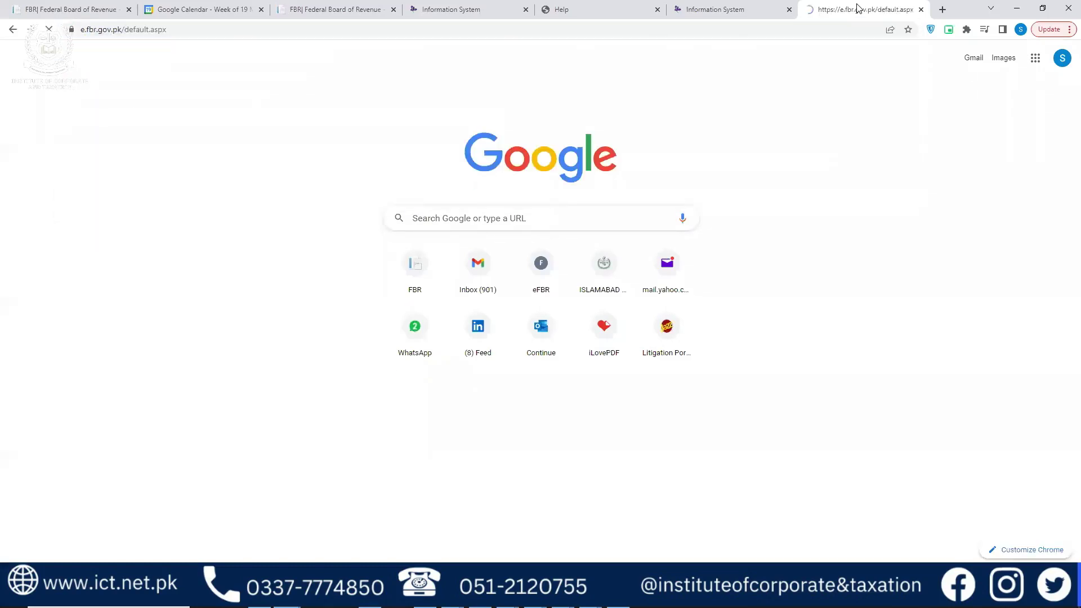
{"action": "left_click", "coordinate": [608, 309]}
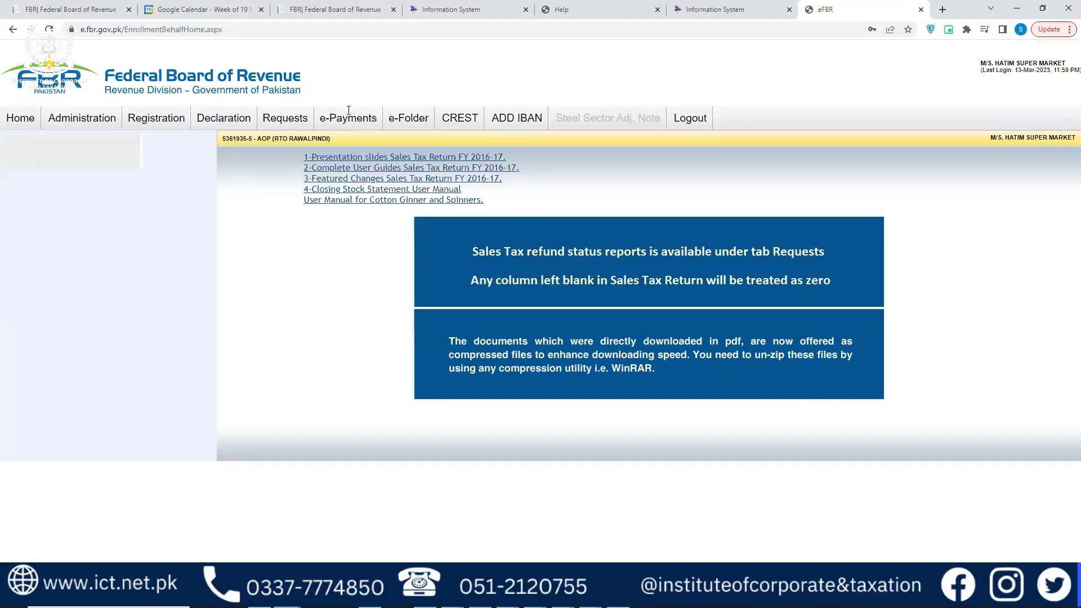
- Open a POS PKR-1 payment form for payment year 2023, month Feb 2023
{"action": "left_click", "coordinate": [778, 7]}
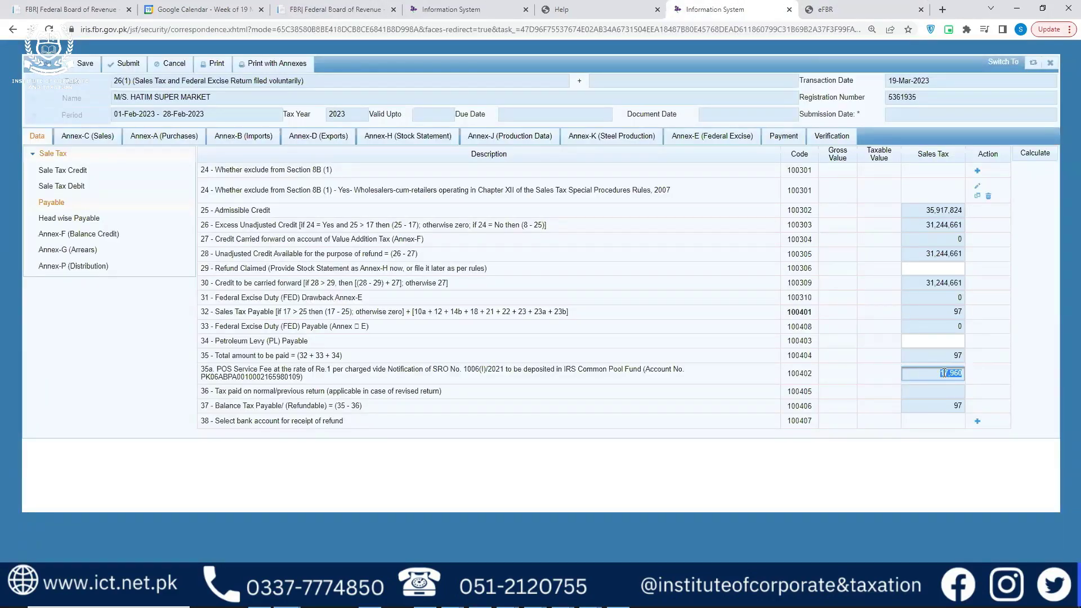
{"action": "left_click", "coordinate": [850, 9]}
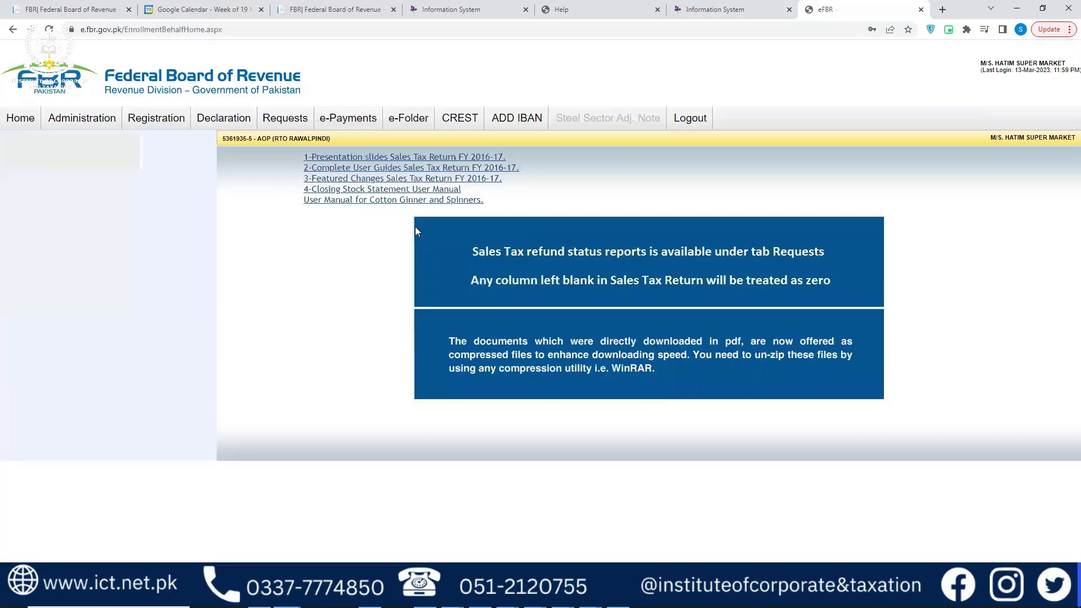
{"action": "mouse_move", "coordinate": [344, 119]}
{"action": "mouse_move", "coordinate": [379, 195]}
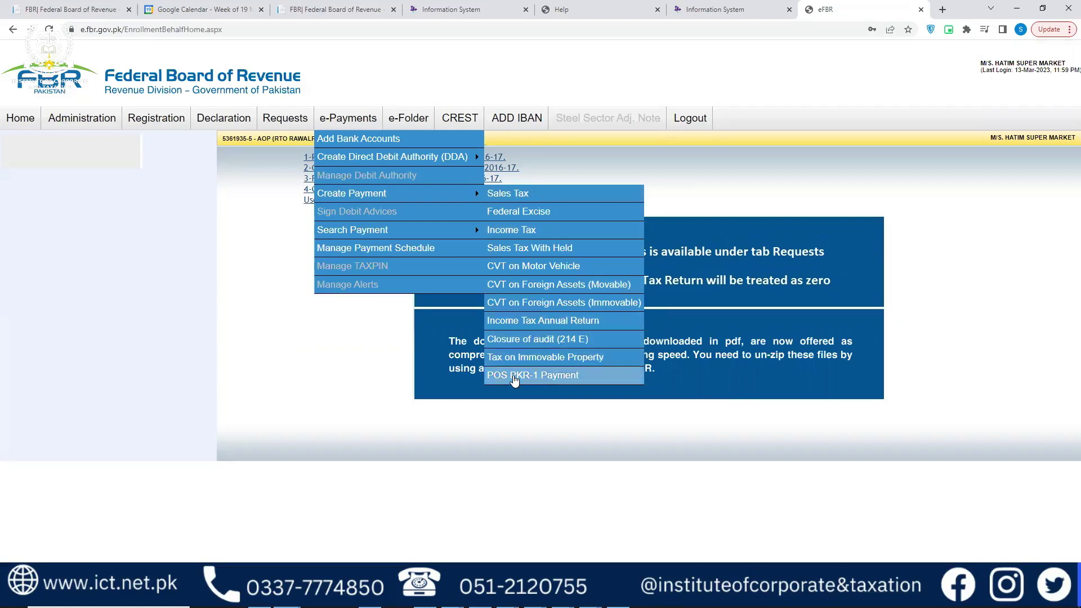
{"action": "left_click", "coordinate": [514, 382]}
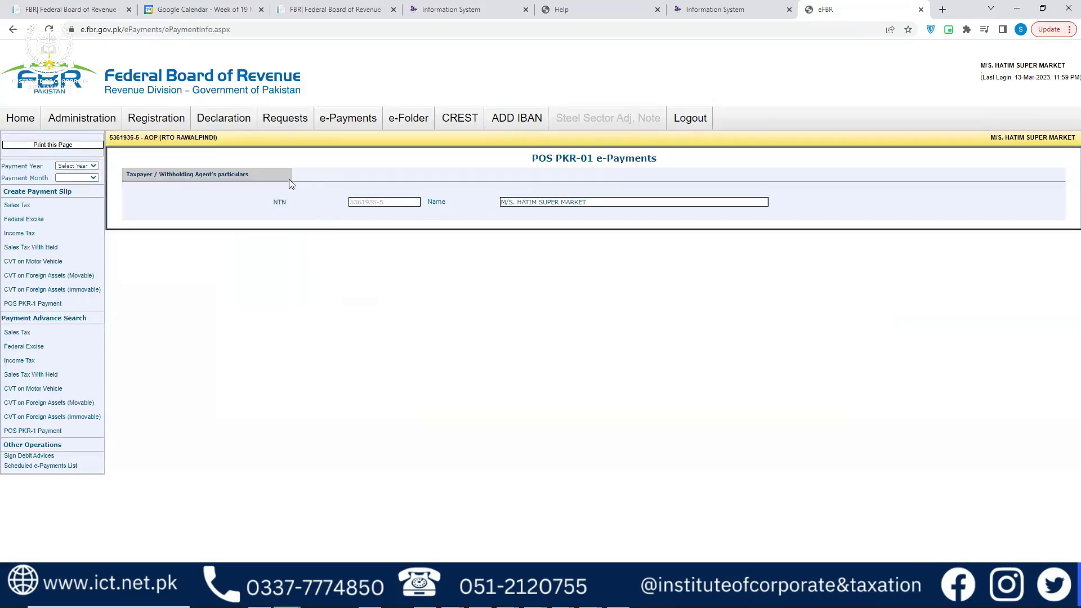
{"action": "left_click", "coordinate": [86, 167]}
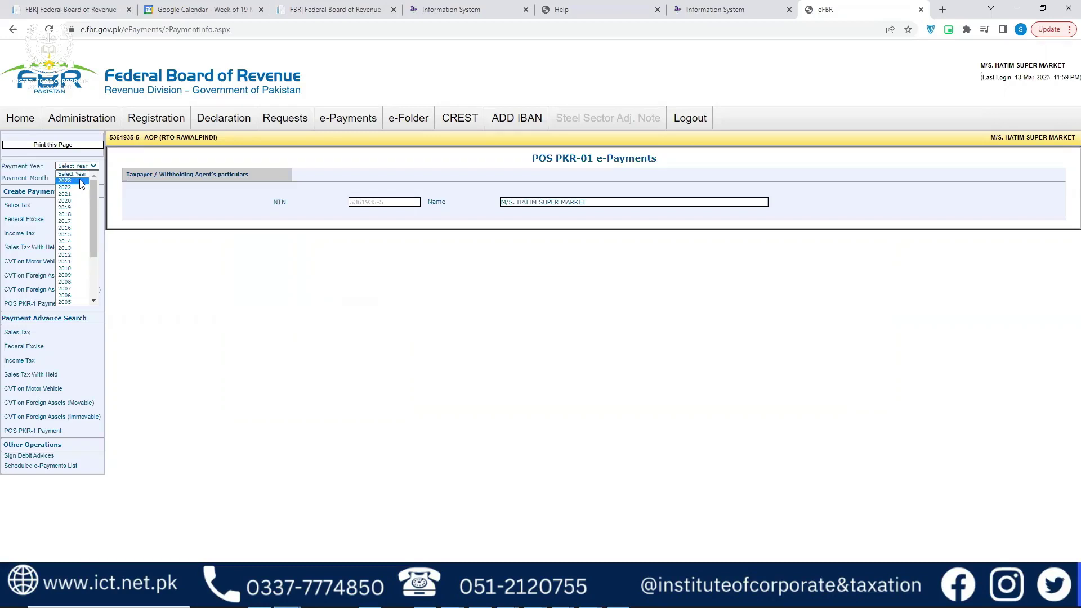
{"action": "left_click", "coordinate": [82, 181]}
{"action": "left_click", "coordinate": [79, 178]}
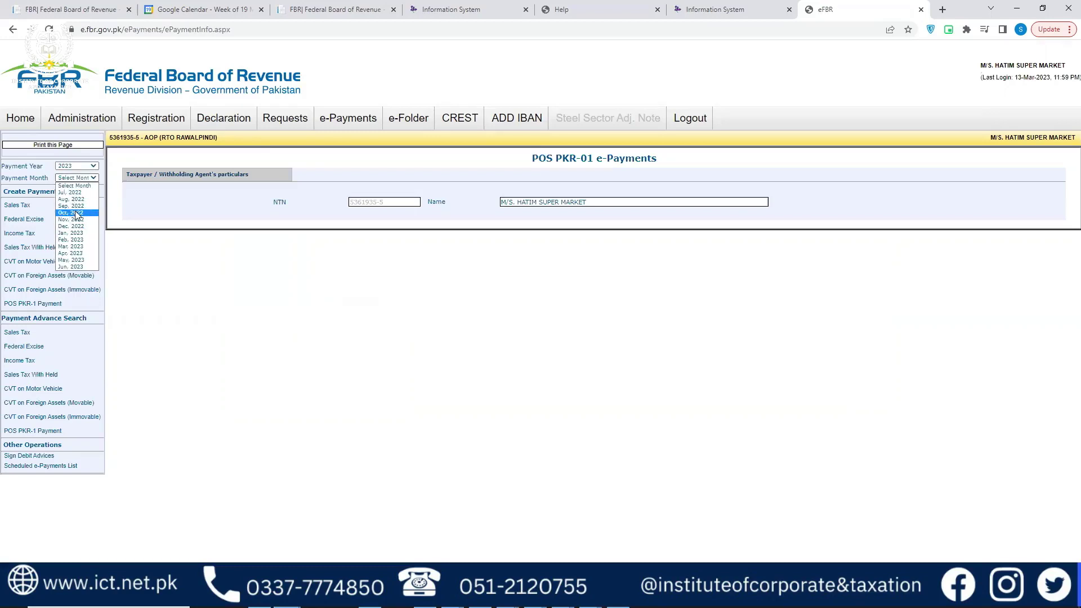
{"action": "left_click", "coordinate": [76, 240]}
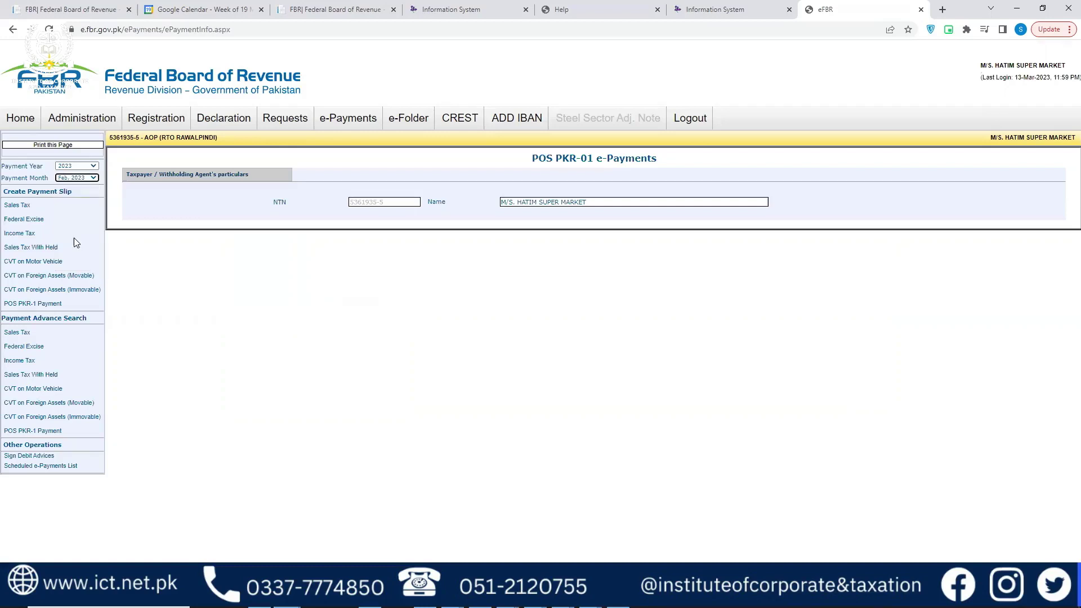
{"action": "left_click", "coordinate": [31, 304]}
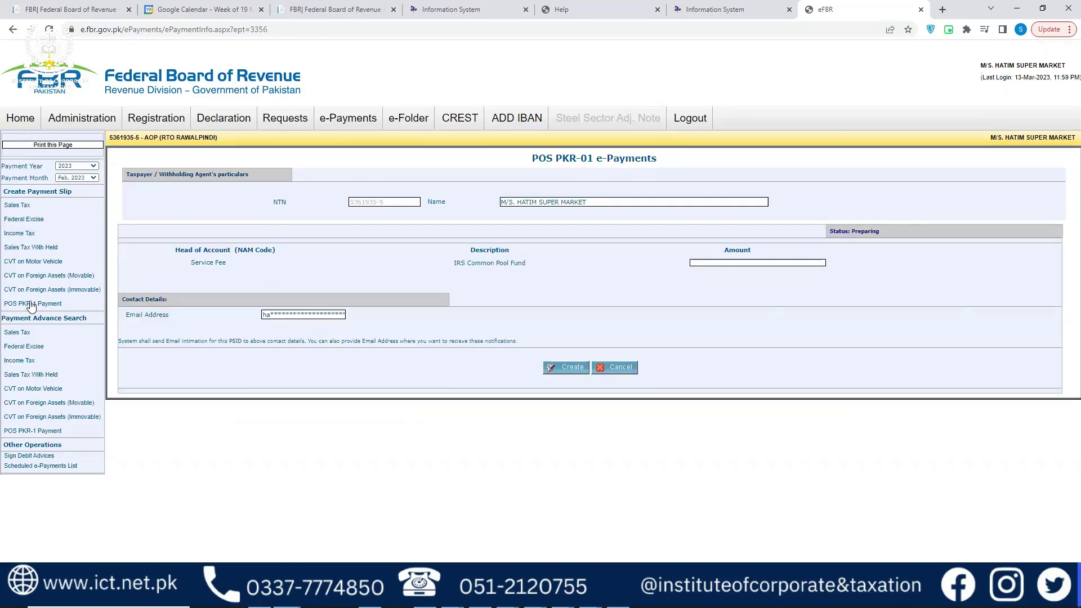
- Enter the 17960 service fee amount and the contact e-mail address
{"action": "key", "text": "alt+Tab"}
{"action": "key", "text": "alt+shift+Tab"}
{"action": "left_click", "coordinate": [696, 7]}
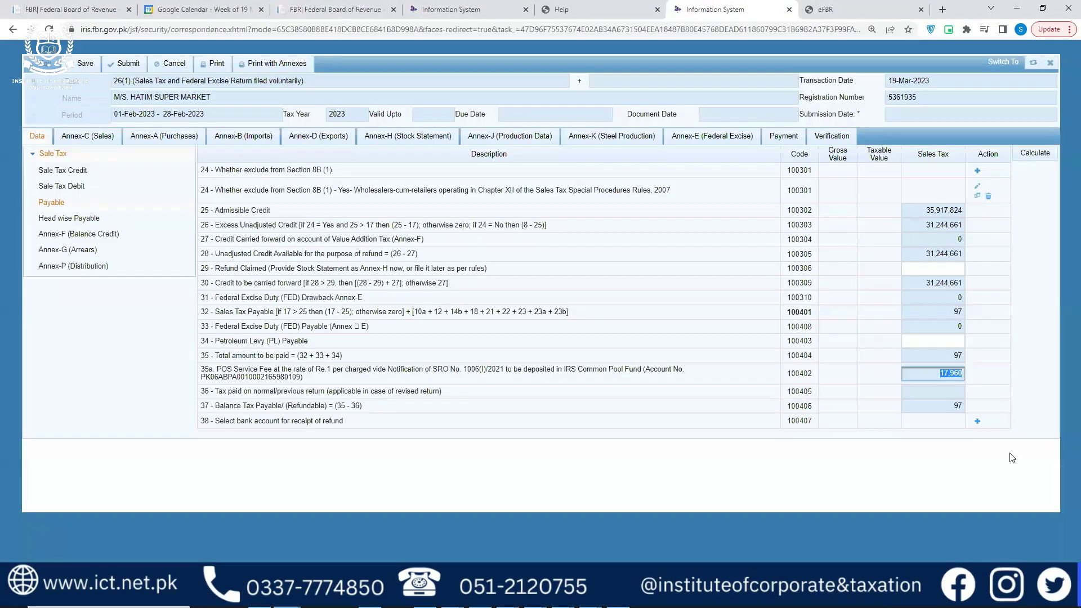
{"action": "left_click", "coordinate": [828, 7]}
{"action": "left_click", "coordinate": [725, 261]}
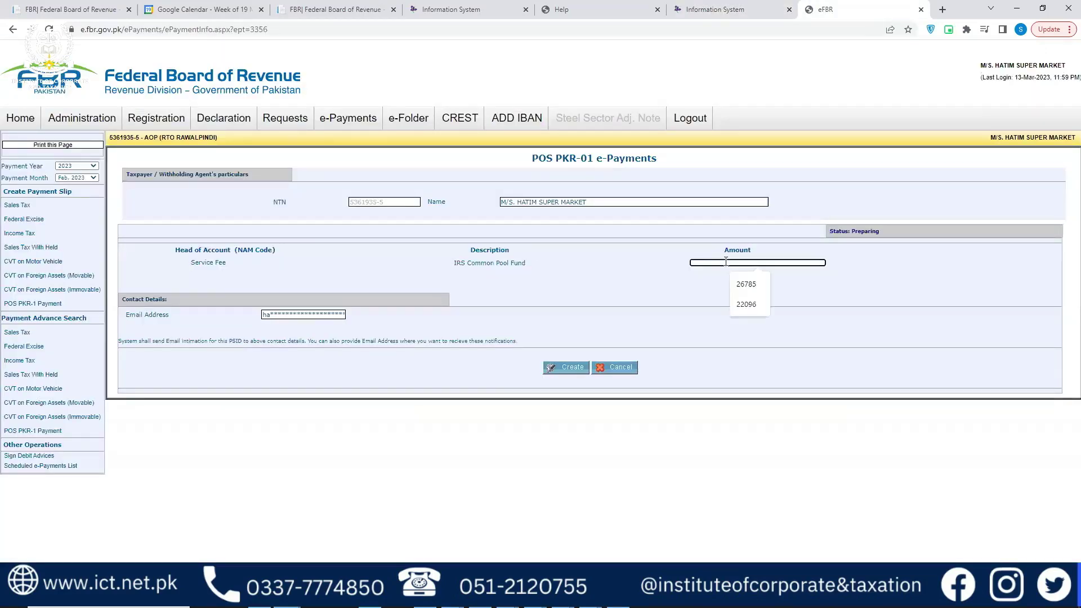
{"action": "type", "text": "17960"}
{"action": "left_click_drag", "start_coordinate": [268, 314], "coordinate": [349, 313]}
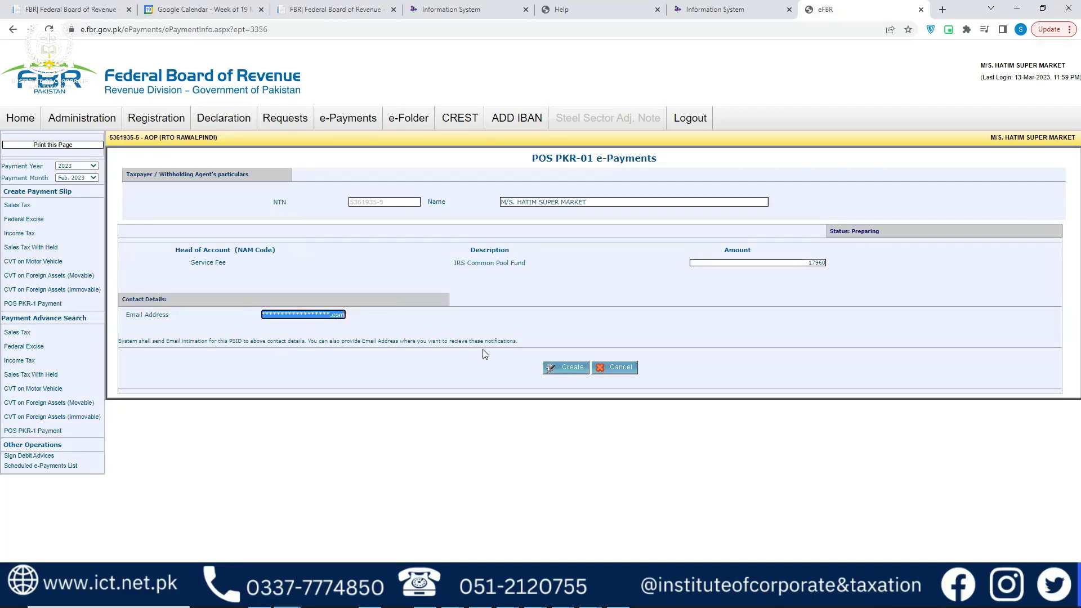
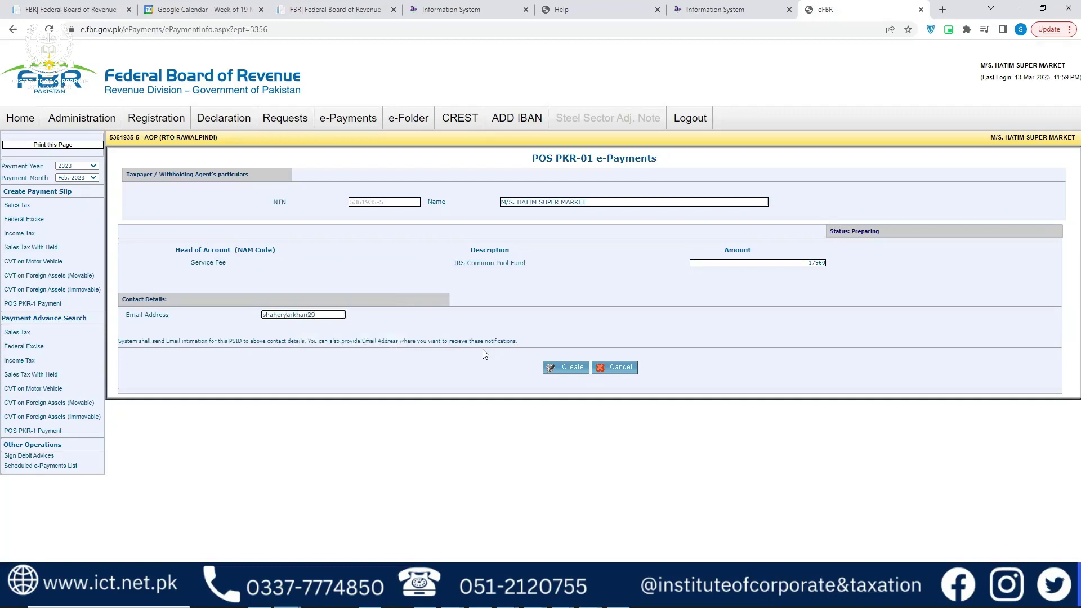
- Create, confirm and print the POS PKR-1 payment slip
{"action": "left_click", "coordinate": [554, 368]}
{"action": "left_click", "coordinate": [553, 363]}
{"action": "left_click", "coordinate": [590, 367]}
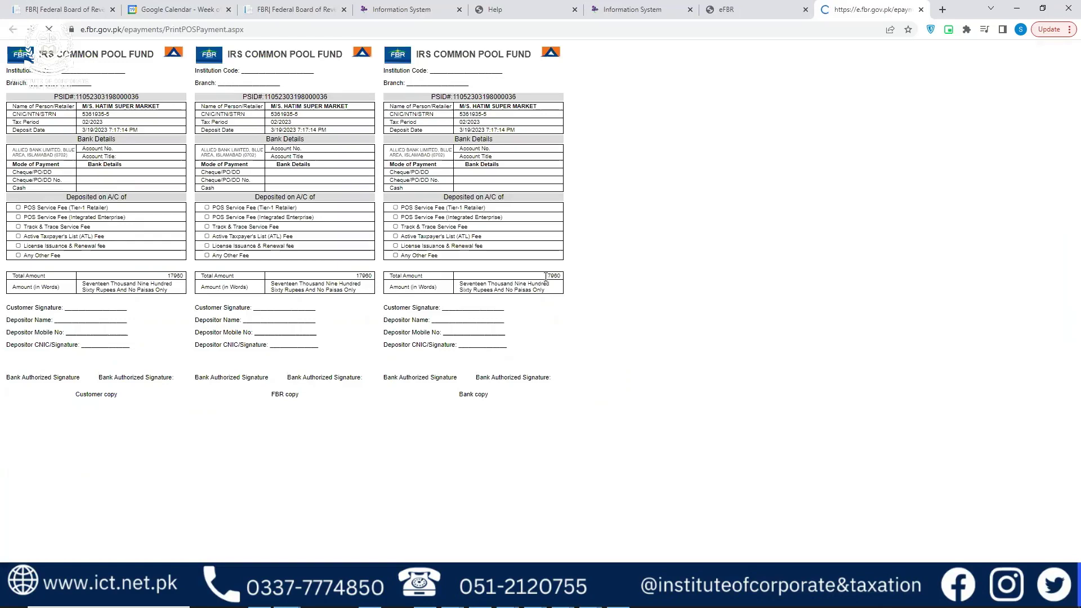
- Save the PSID slip as a PDF in Downloads named with 'POS FBR - Hatim Feb 2023'
{"action": "left_click_drag", "start_coordinate": [549, 276], "coordinate": [568, 279]}
{"action": "left_click", "coordinate": [568, 279]}
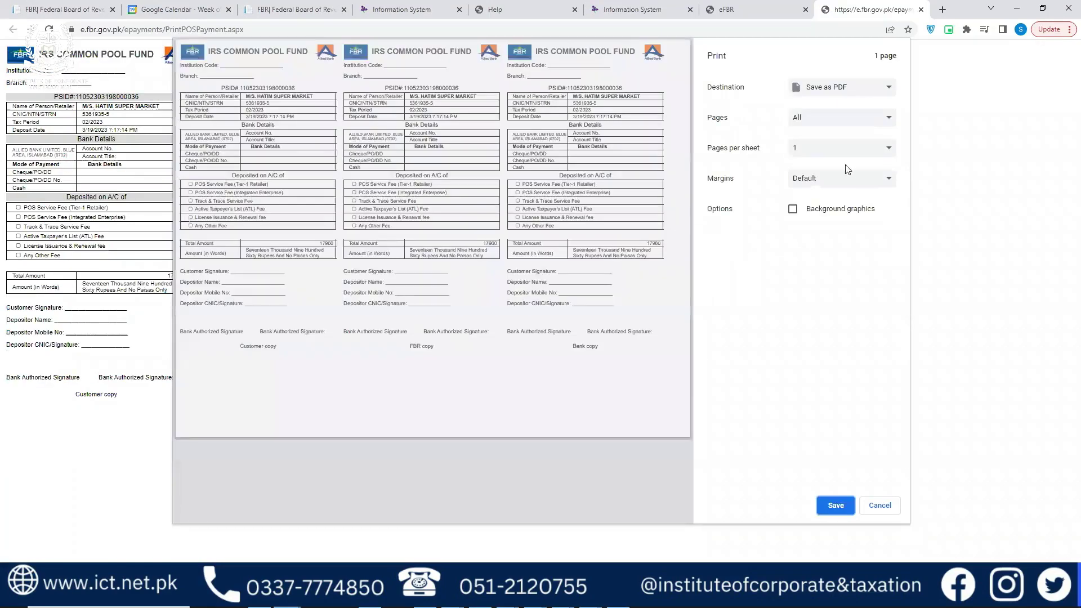
{"action": "left_click", "coordinate": [836, 505]}
{"action": "left_click", "coordinate": [53, 101]}
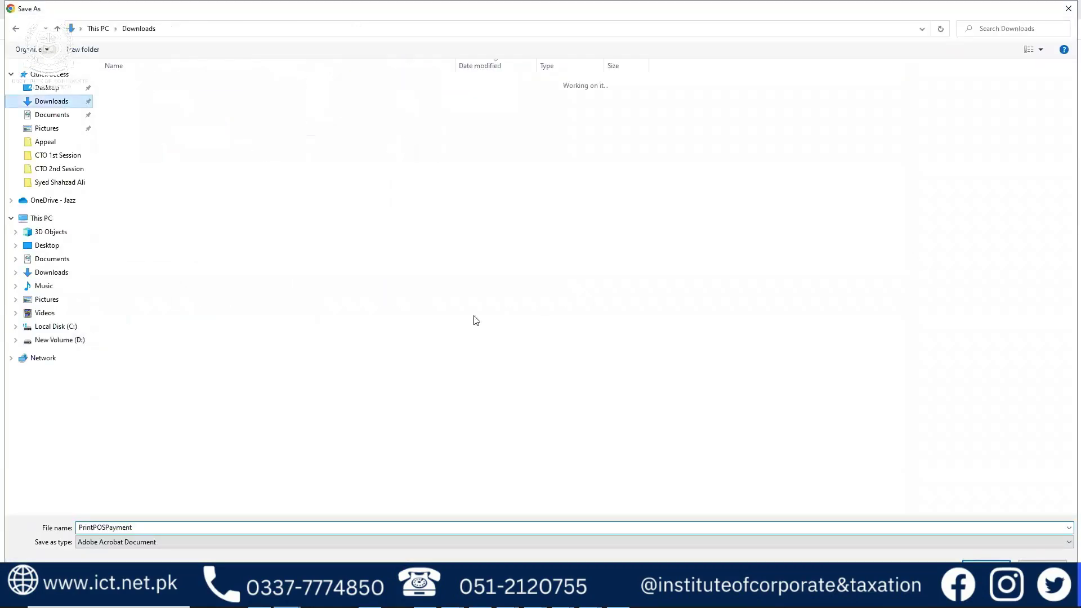
{"action": "left_click", "coordinate": [985, 563]}
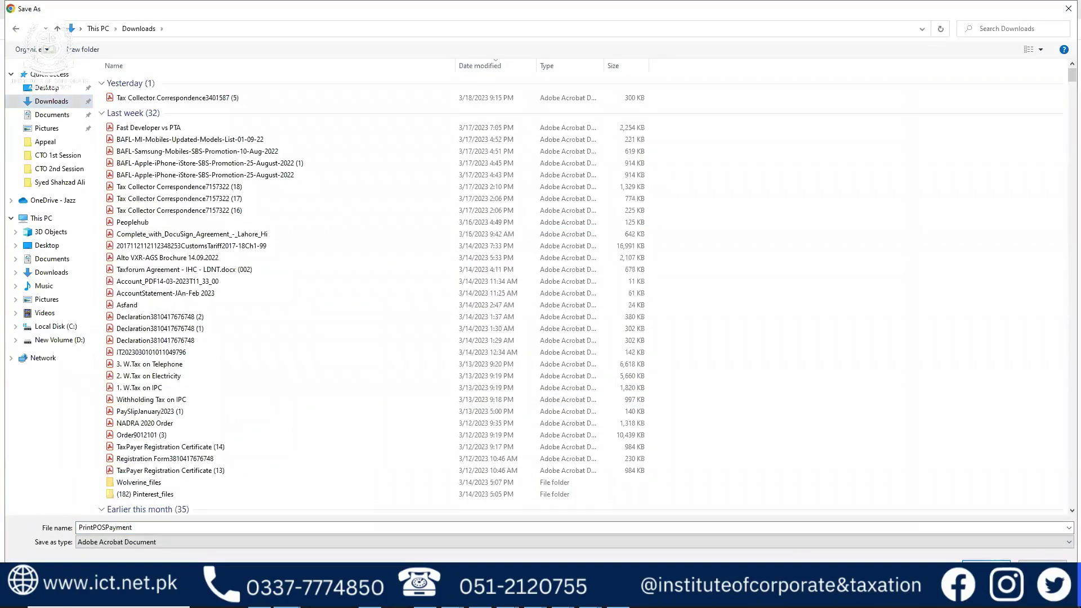
{"action": "left_click", "coordinate": [614, 302]}
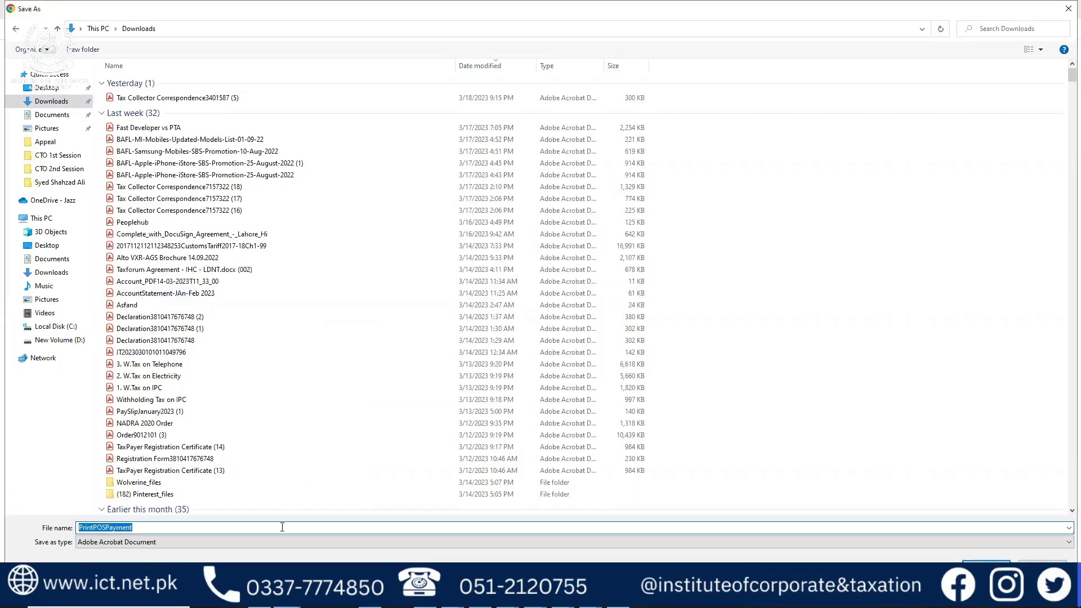
{"action": "type", "text": "-"}
{"action": "type", "text": "POS"}
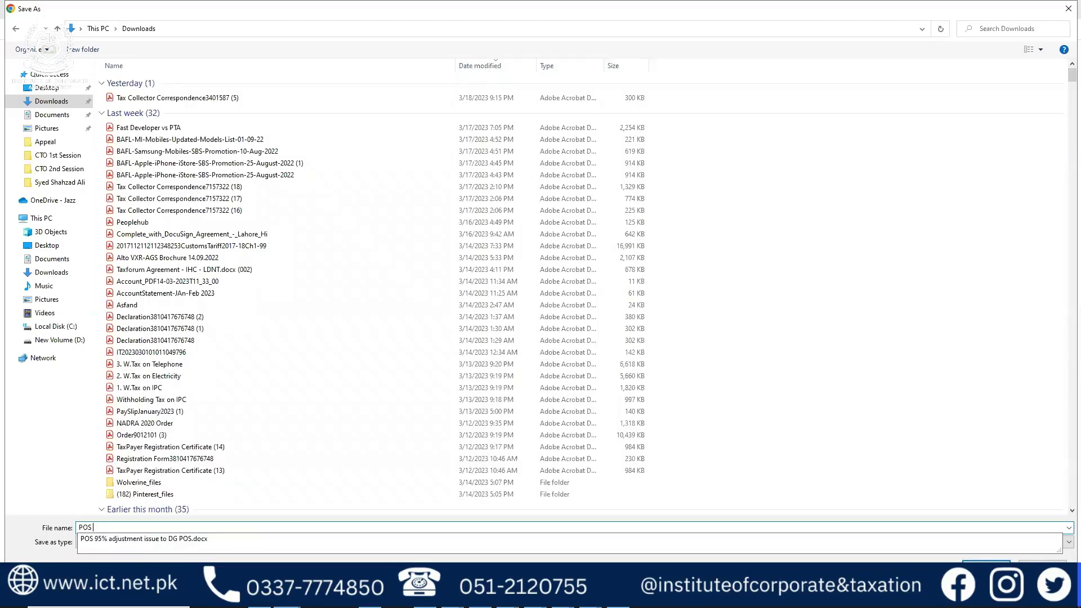
{"action": "type", "text": " FBR"}
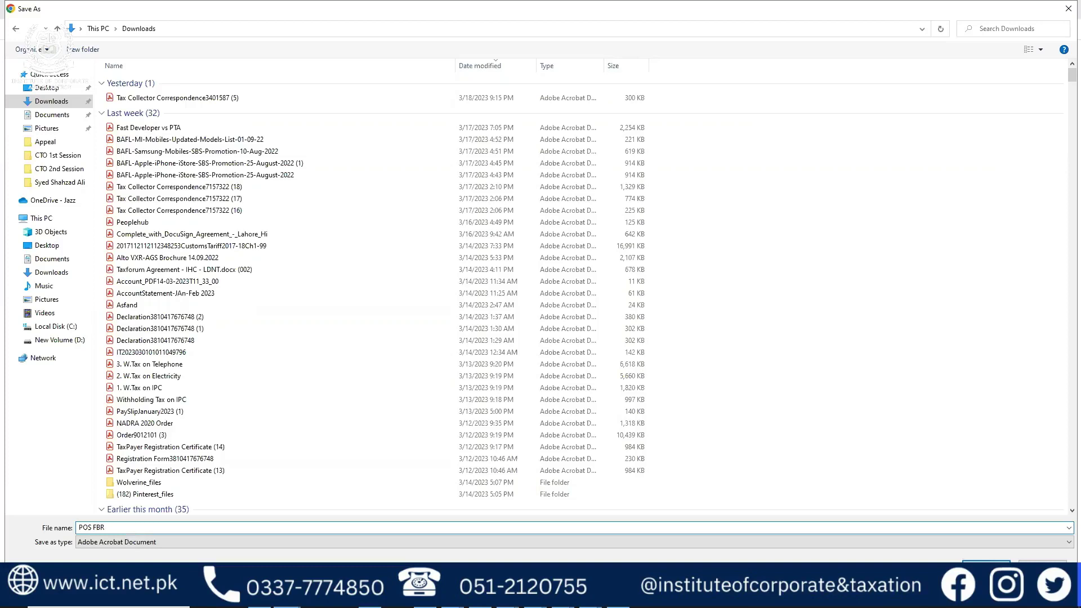
{"action": "type", "text": " - Hatim Feb 2023"}
{"action": "key", "text": "Return"}
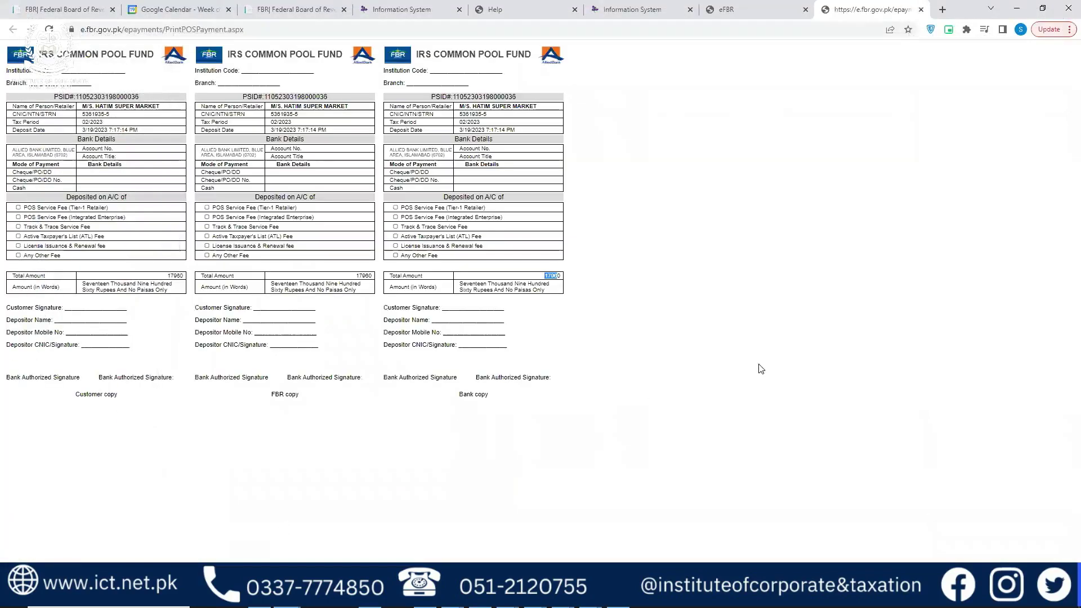
- Start a Sales Tax e-payment for payment year 2023, month Feb 2023
{"action": "left_click", "coordinate": [785, 7]}
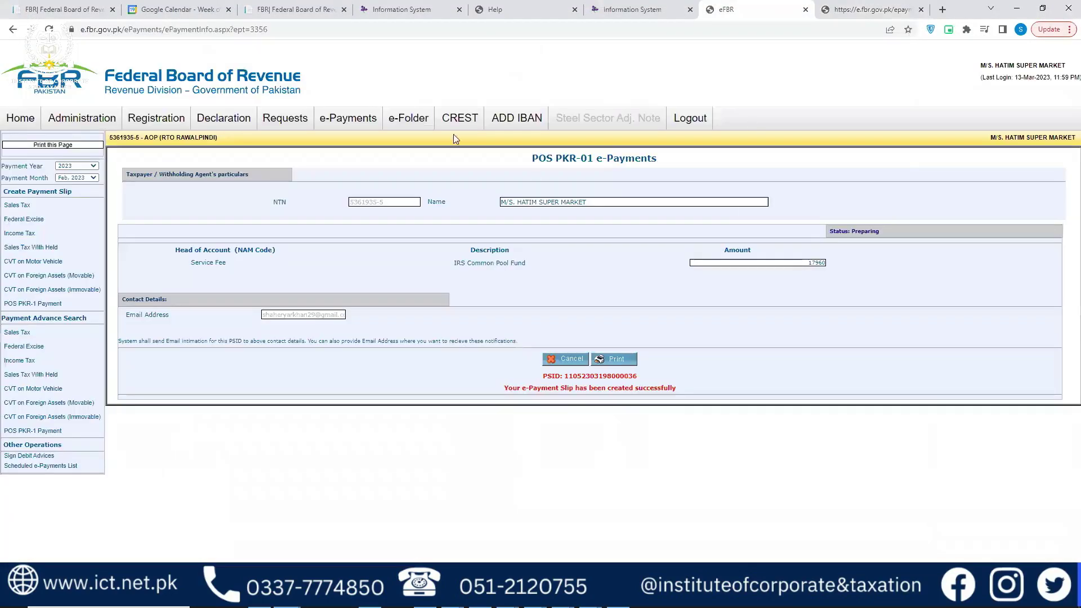
{"action": "mouse_move", "coordinate": [347, 119]}
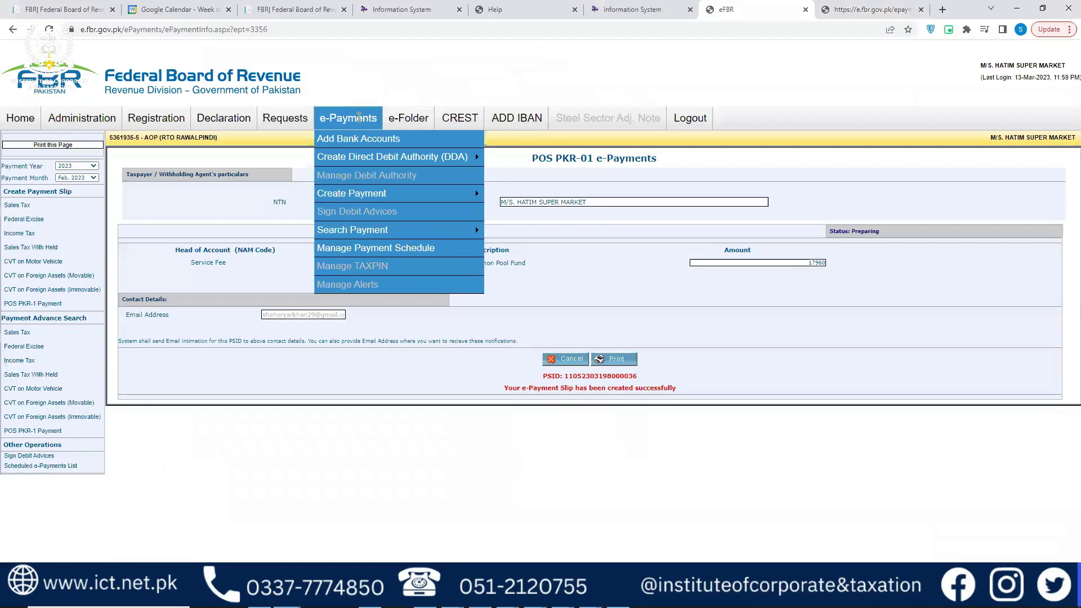
{"action": "mouse_move", "coordinate": [414, 197]}
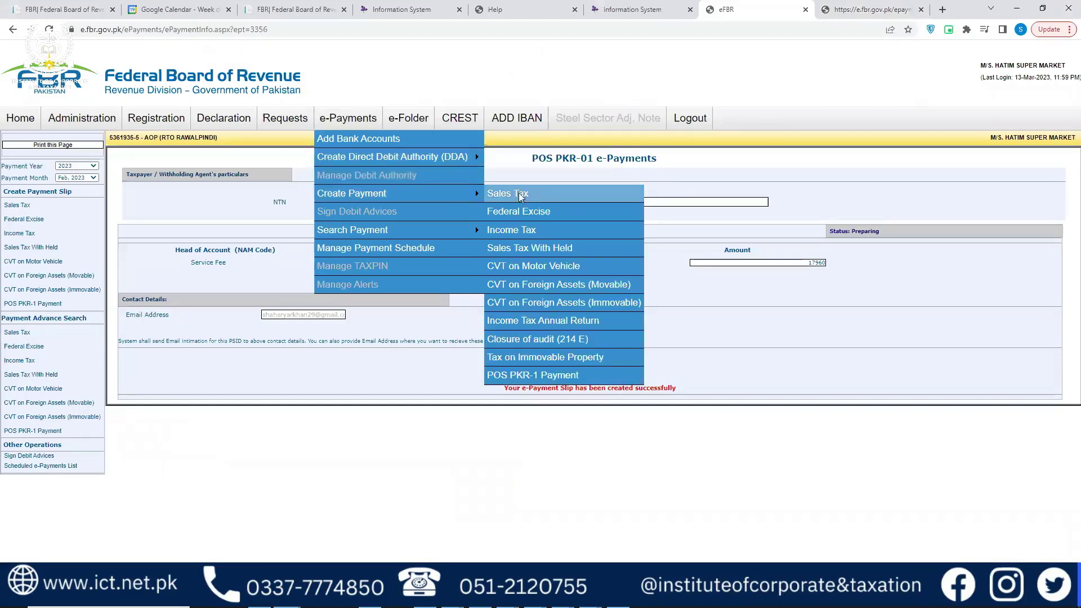
{"action": "left_click", "coordinate": [521, 196]}
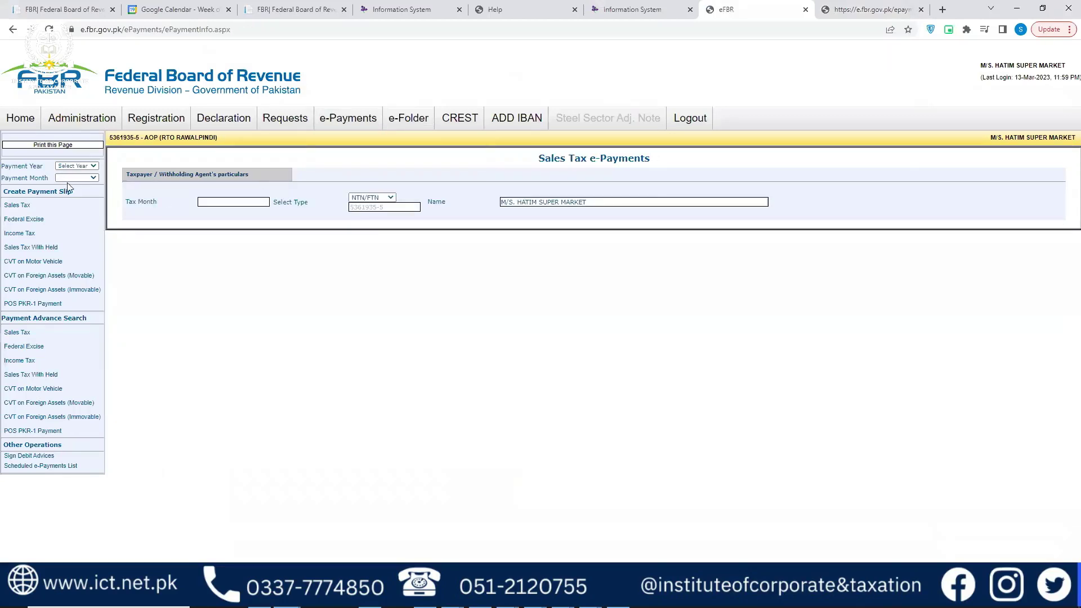
{"action": "left_click", "coordinate": [74, 166]}
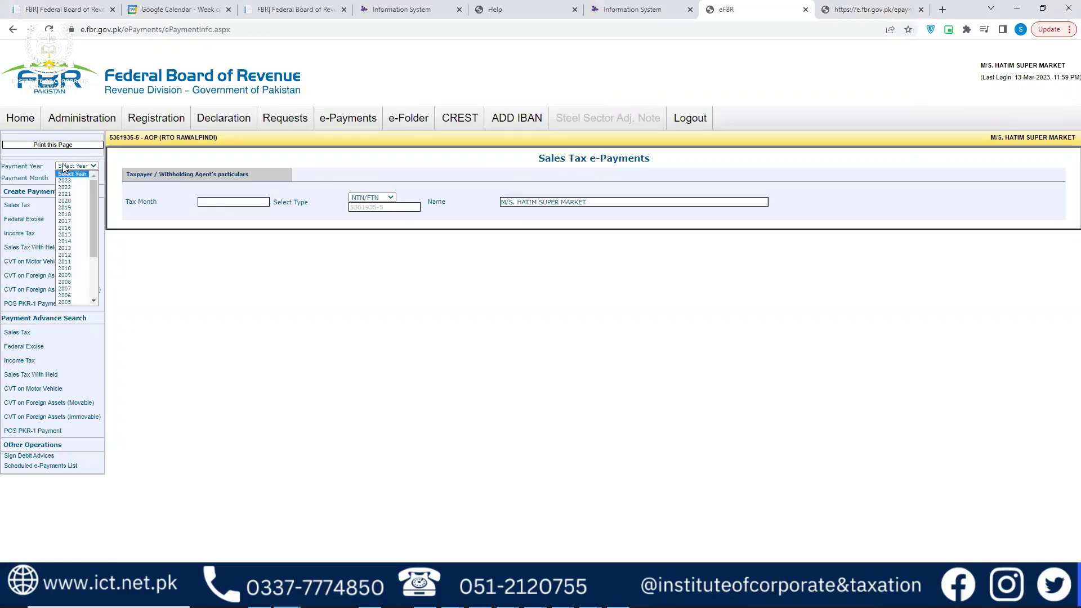
{"action": "left_click", "coordinate": [66, 181]}
{"action": "left_click", "coordinate": [76, 177]}
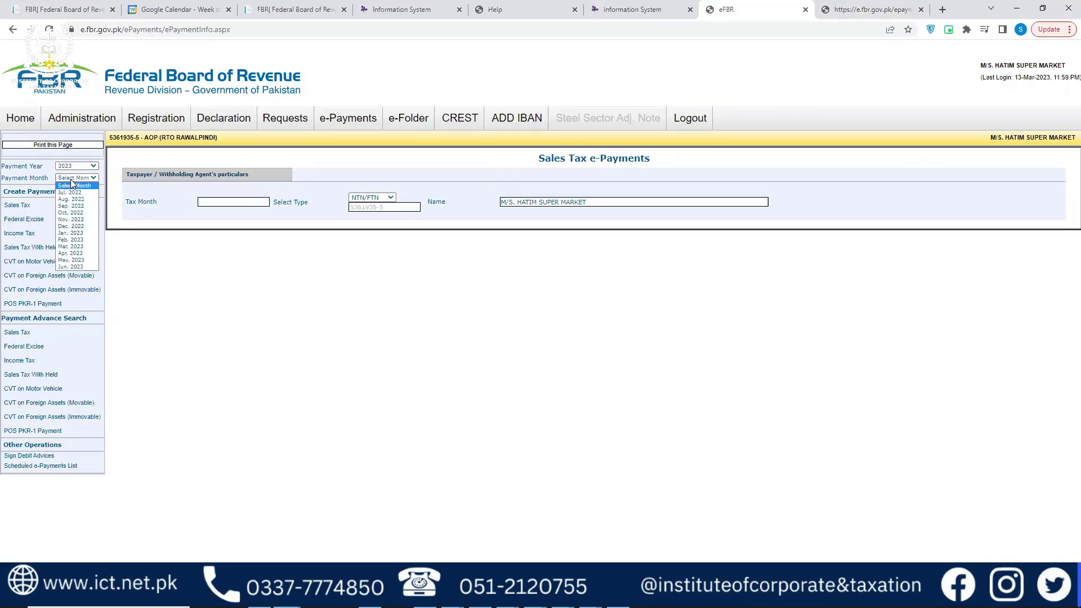
{"action": "left_click", "coordinate": [72, 241]}
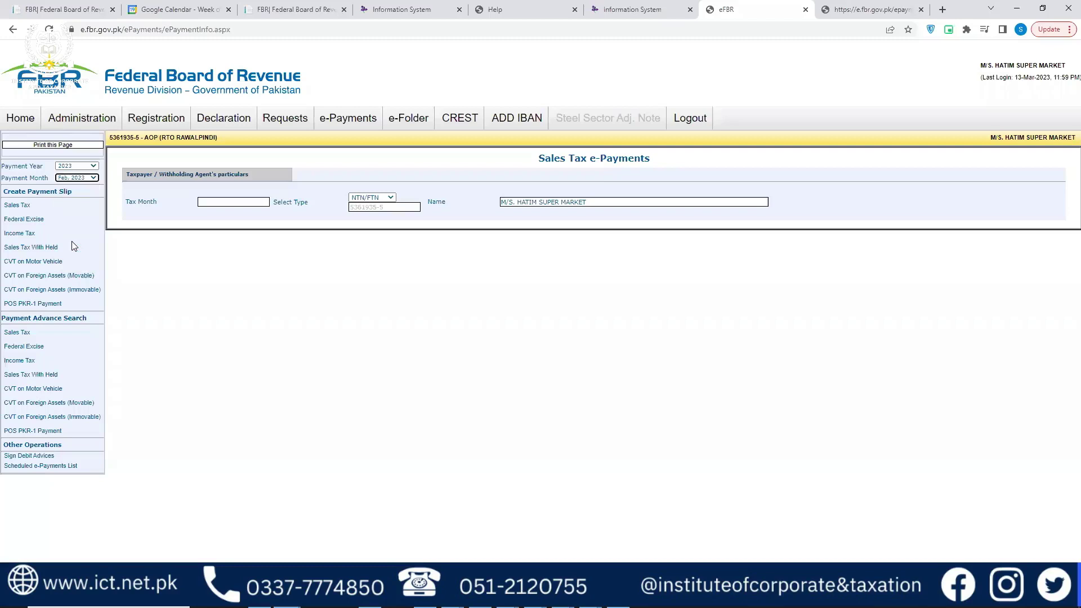
{"action": "left_click", "coordinate": [7, 207]}
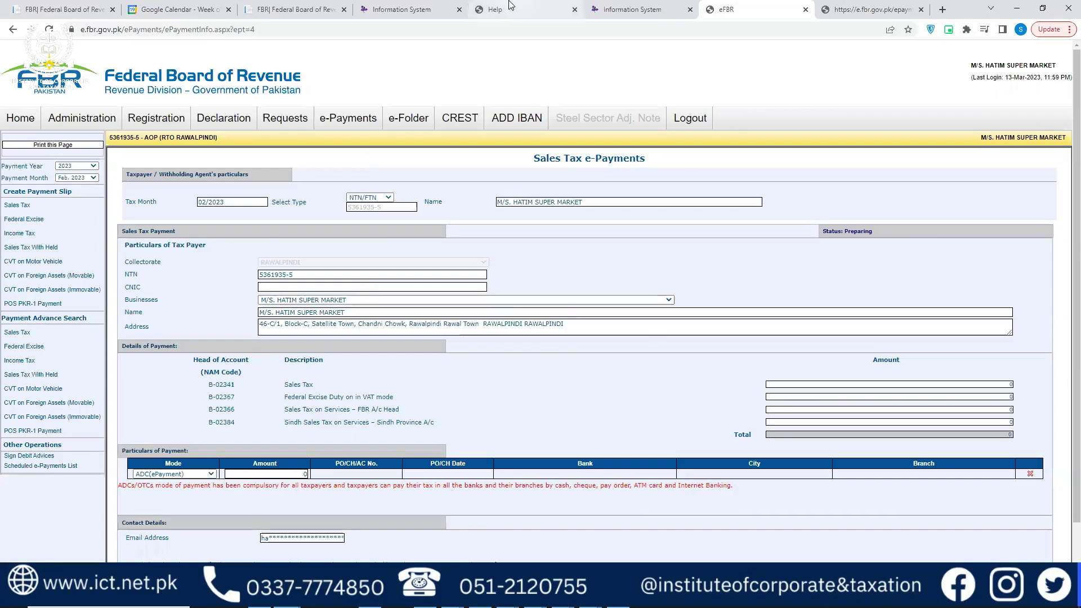
- Confirm the IRIS return's row 35 total payable is 97, then return to the form
{"action": "left_click", "coordinate": [411, 10]}
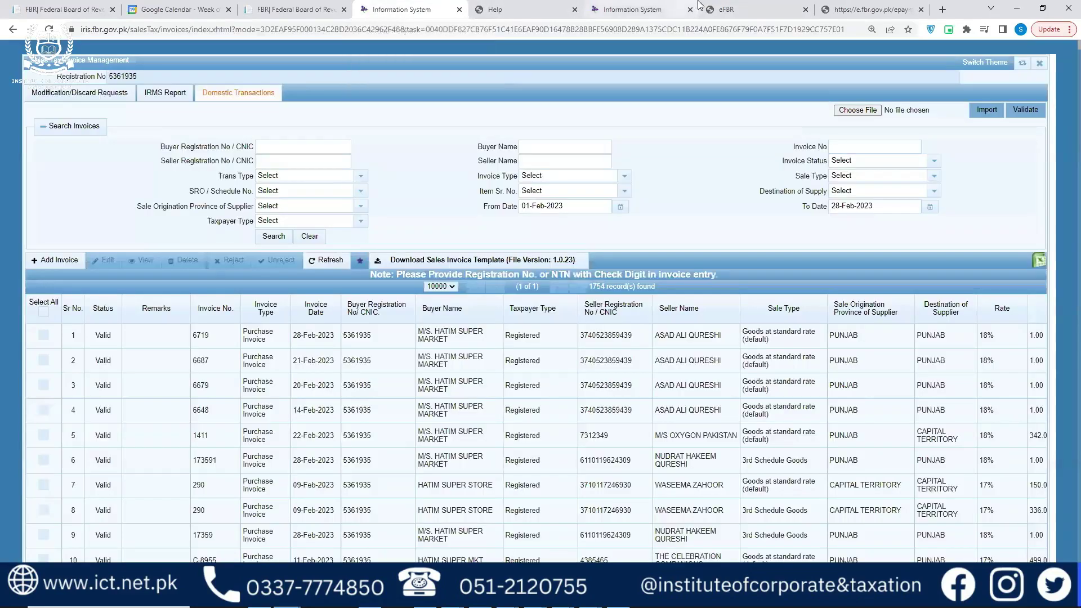
{"action": "left_click", "coordinate": [680, 7]}
{"action": "left_click_drag", "start_coordinate": [937, 356], "coordinate": [969, 359]}
{"action": "key", "text": "ctrl+c"}
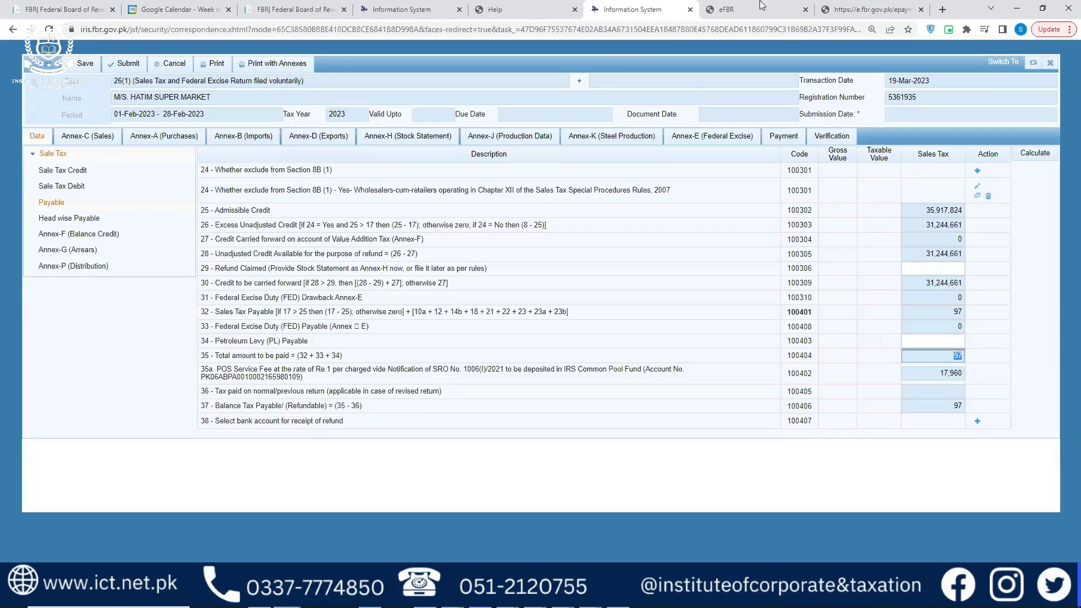
{"action": "left_click", "coordinate": [743, 9]}
{"action": "left_click", "coordinate": [823, 384]}
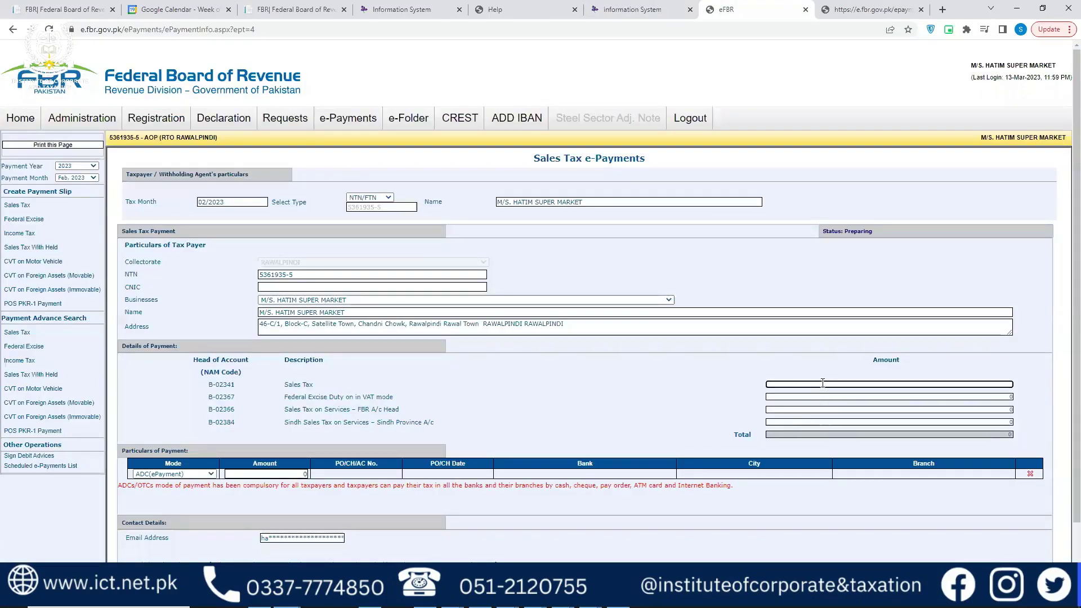
- Enter 97 as the sales tax and payment amount, plus the contact e-mail address
{"action": "key", "text": "ctrl+v"}
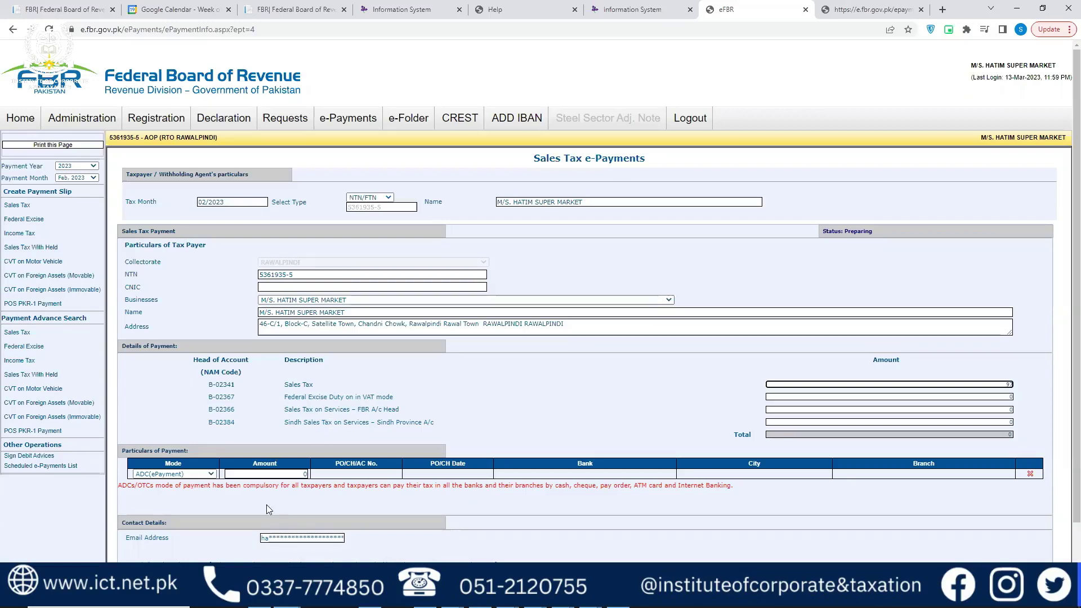
{"action": "left_click", "coordinate": [260, 474]}
{"action": "type", "text": "97"}
{"action": "scroll", "coordinate": [263, 473], "scroll_direction": "down", "scroll_amount": 1}
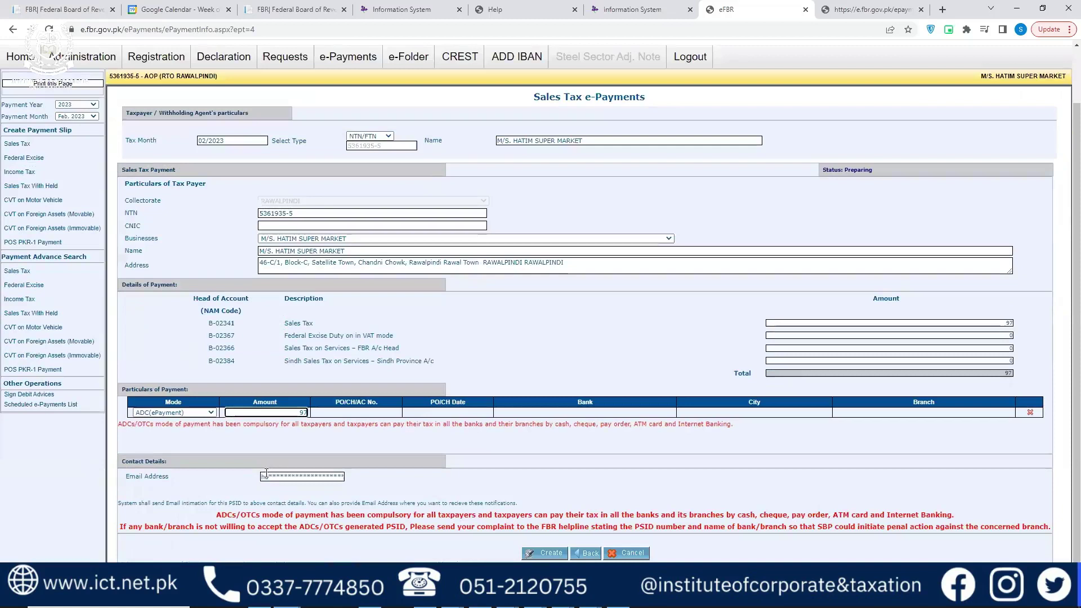
{"action": "left_click", "coordinate": [267, 475]}
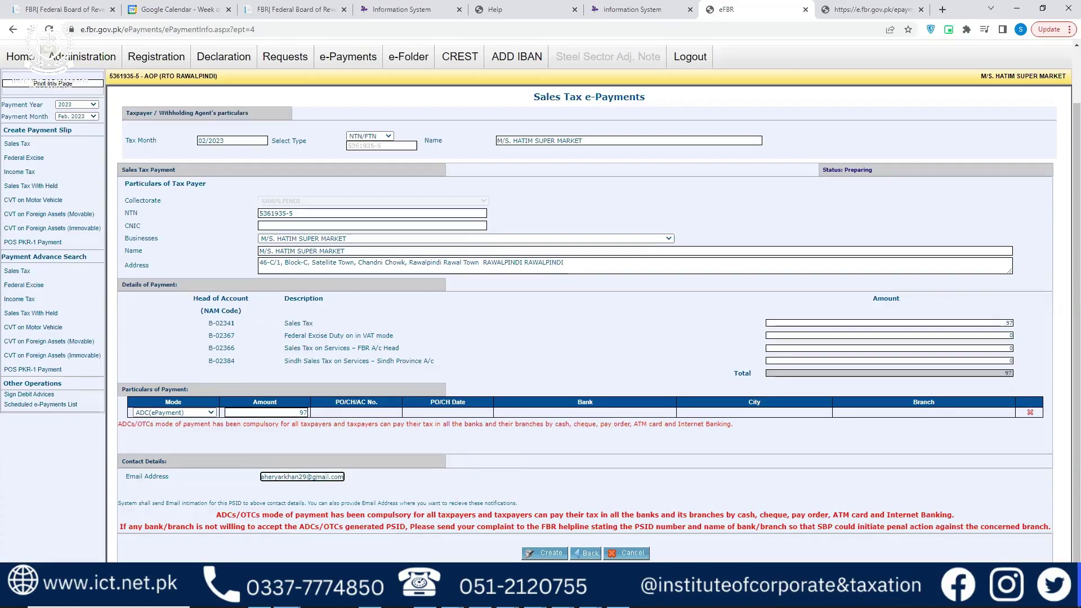
- Create and confirm the 97-rupee payment slip, then download and view its challan PDF
{"action": "left_click", "coordinate": [548, 554]}
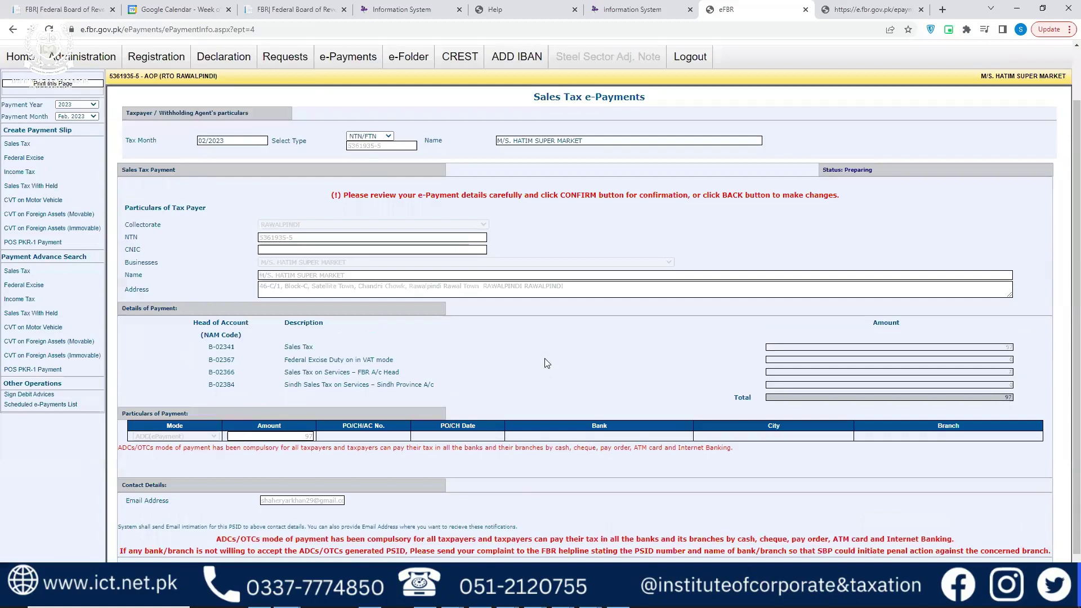
{"action": "scroll", "coordinate": [545, 363], "scroll_direction": "down", "scroll_amount": 1}
{"action": "left_click", "coordinate": [565, 561]}
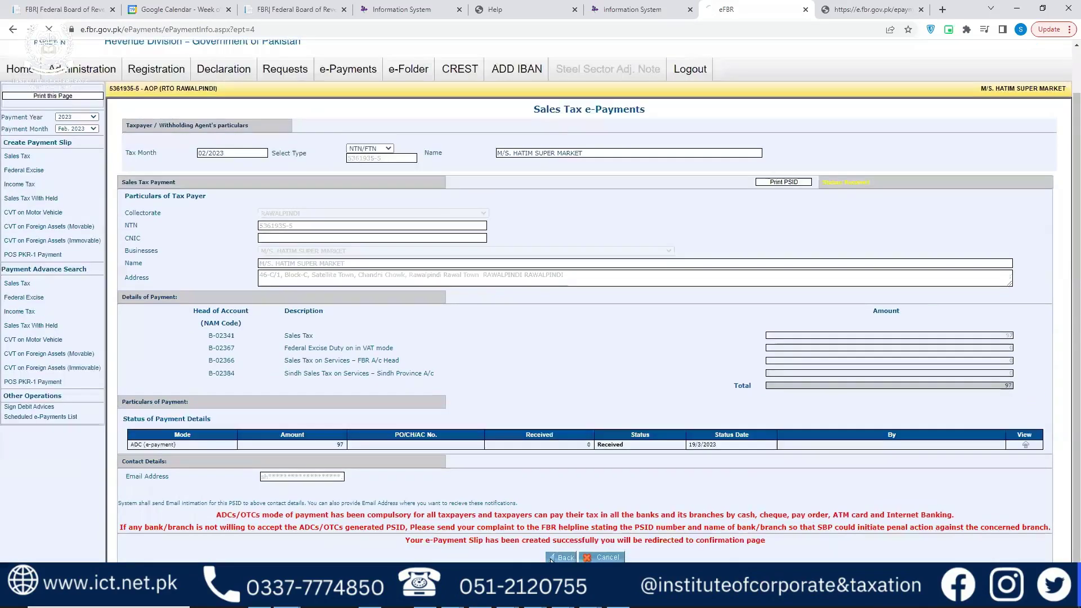
{"action": "left_click", "coordinate": [594, 252]}
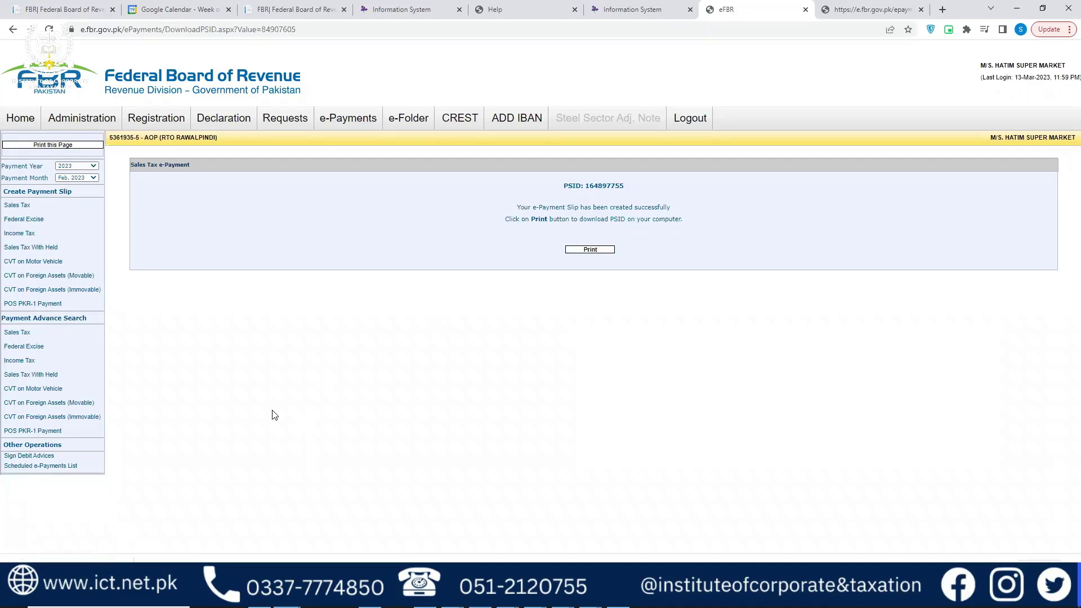
{"action": "left_click", "coordinate": [31, 557]}
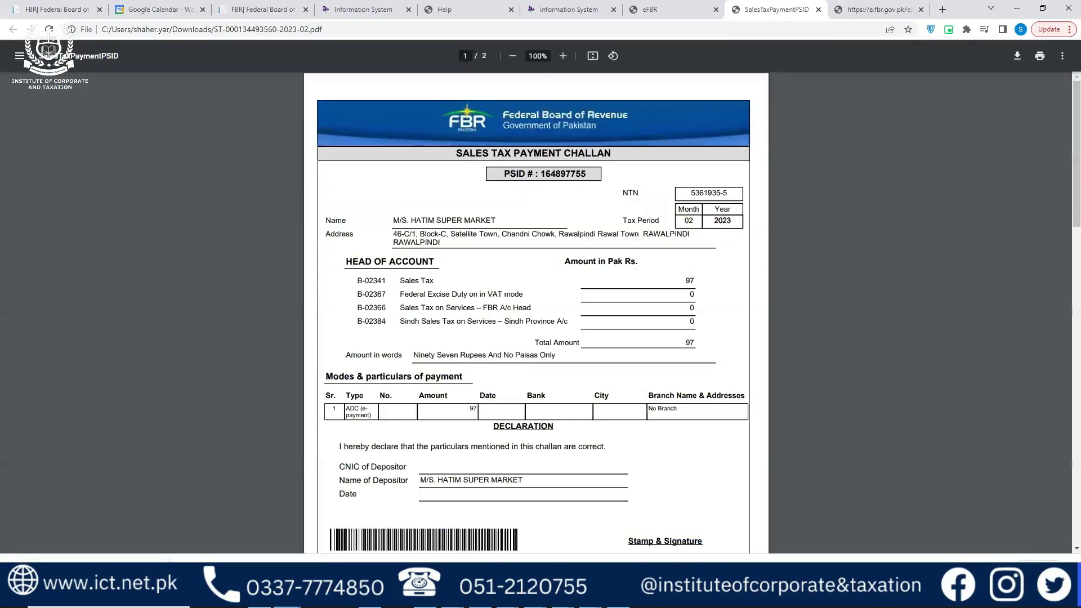
{"action": "scroll", "coordinate": [179, 414], "scroll_direction": "down", "scroll_amount": 3}
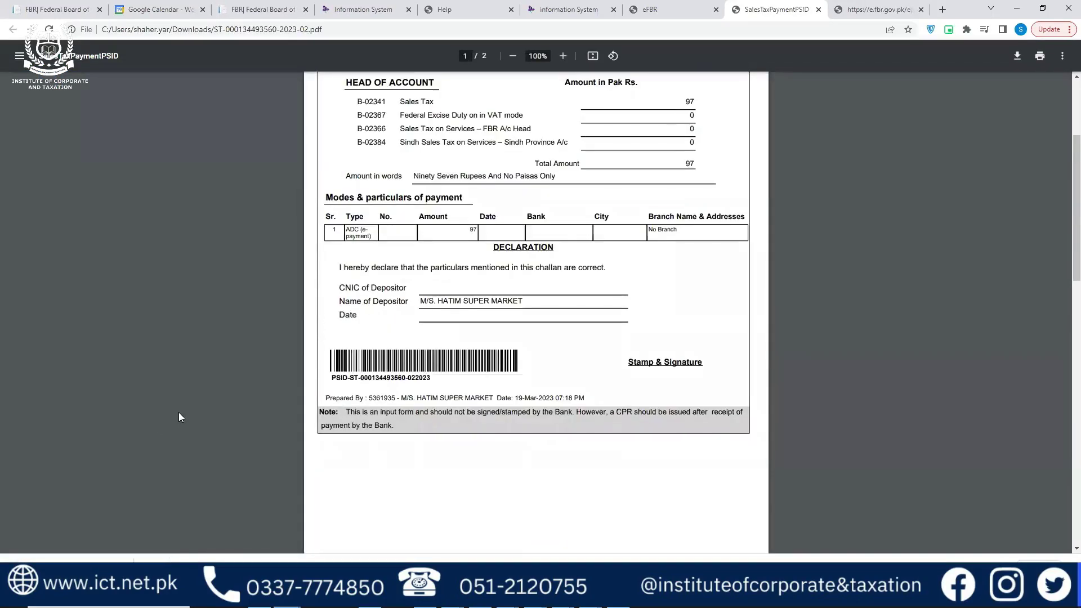
{"action": "left_click", "coordinate": [693, 5]}
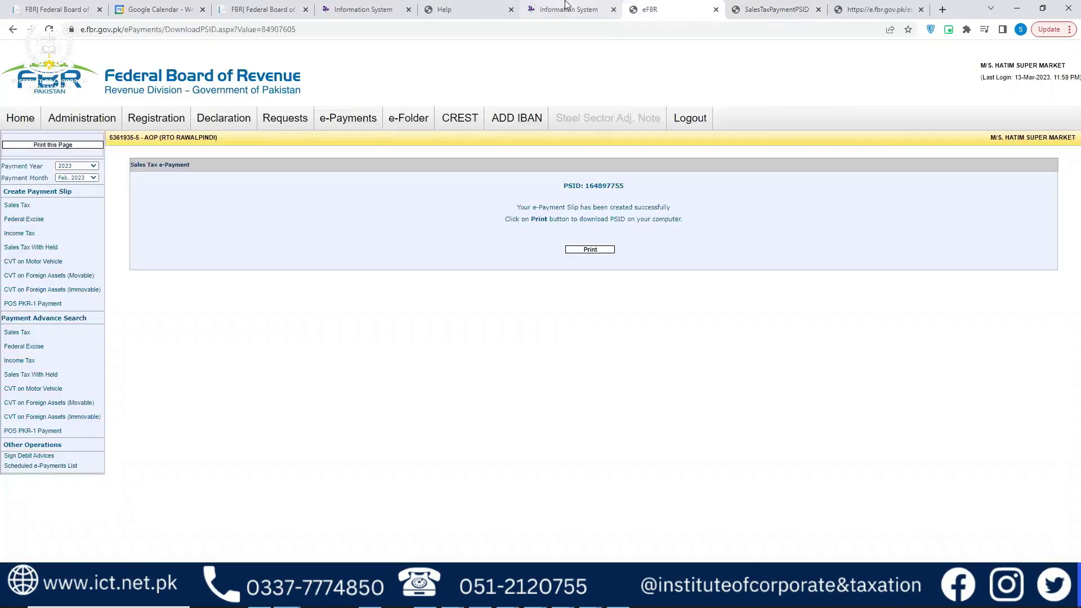
{"action": "left_click", "coordinate": [566, 8]}
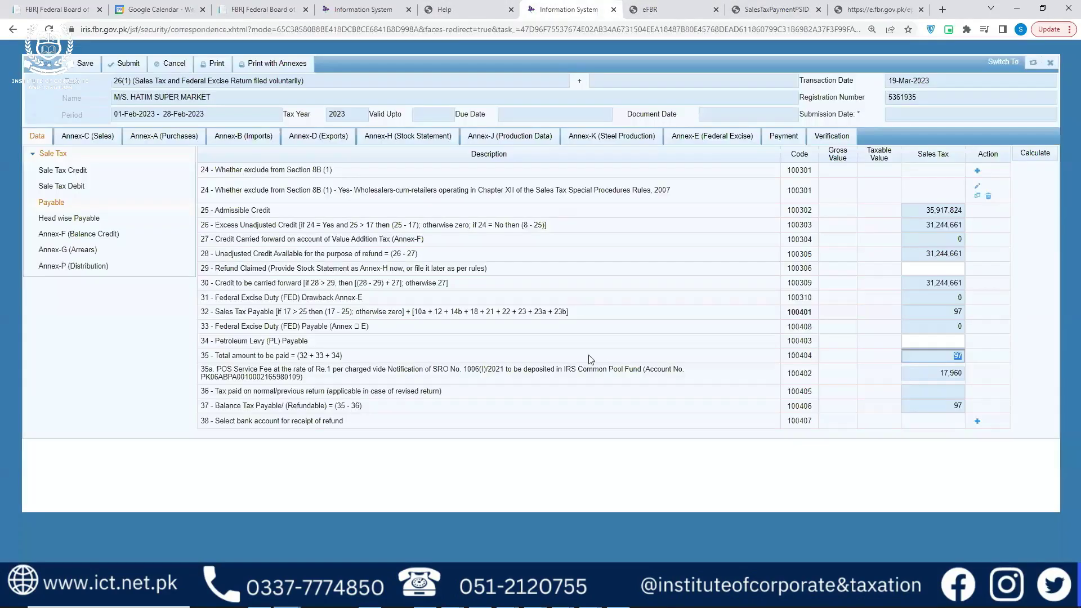
- Check the return's Payment tab payments search, which finds no CPR records
{"action": "left_click", "coordinate": [786, 138]}
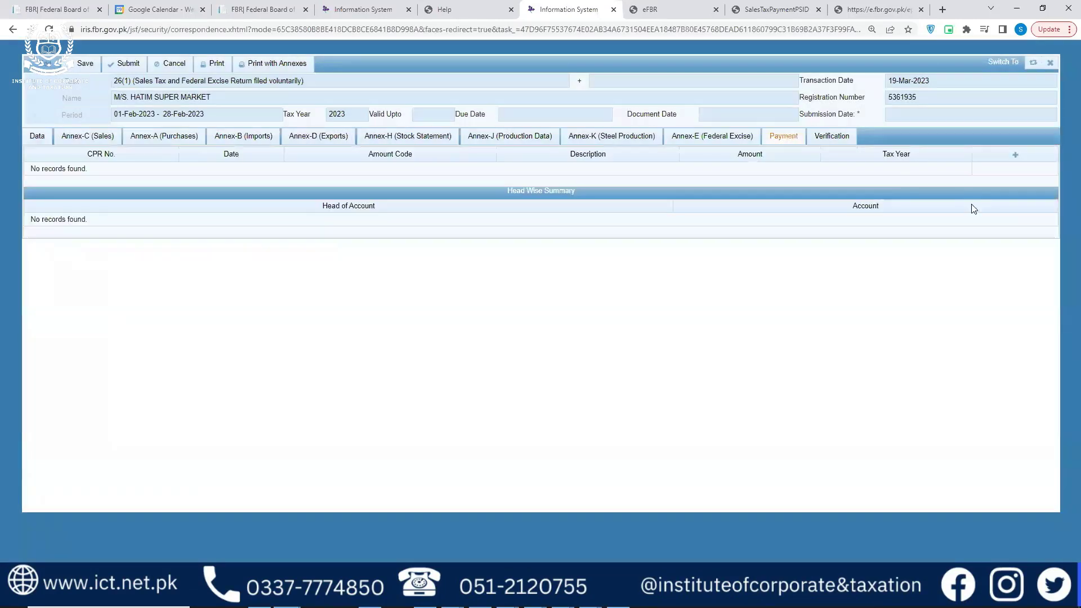
{"action": "left_click", "coordinate": [1015, 156]}
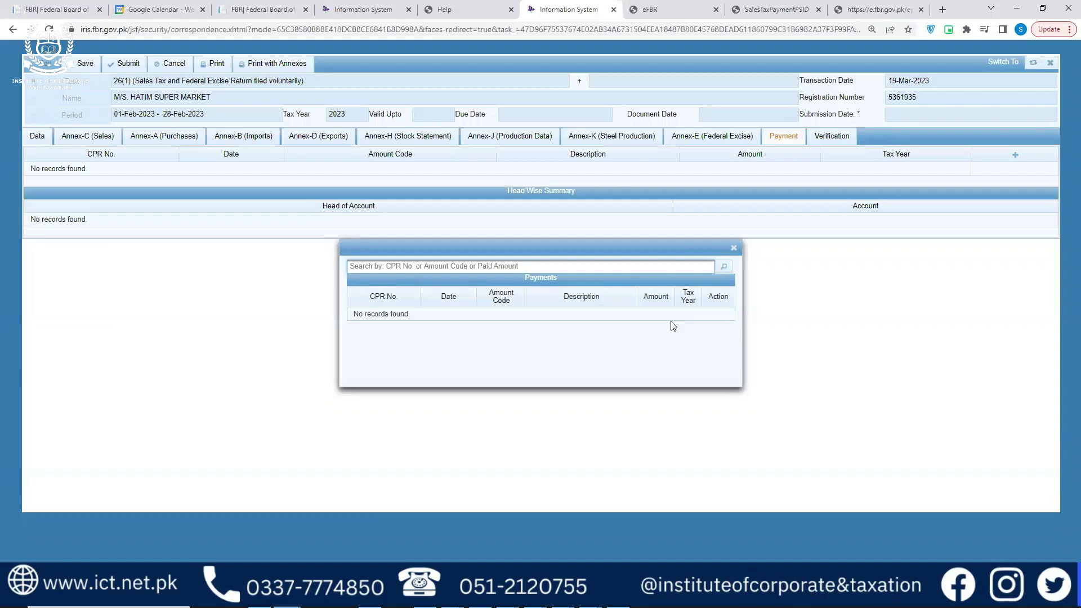
{"action": "left_click", "coordinate": [734, 248]}
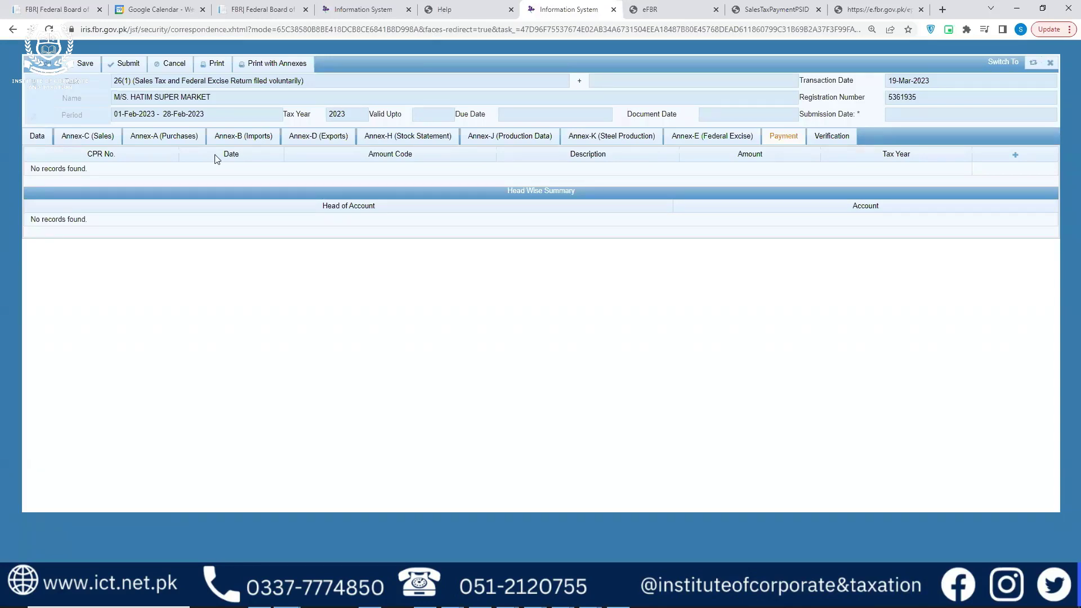
- Load the February 2023 sale invoices into Annex-C (Sales), bringing in 1040 records
{"action": "left_click", "coordinate": [112, 137]}
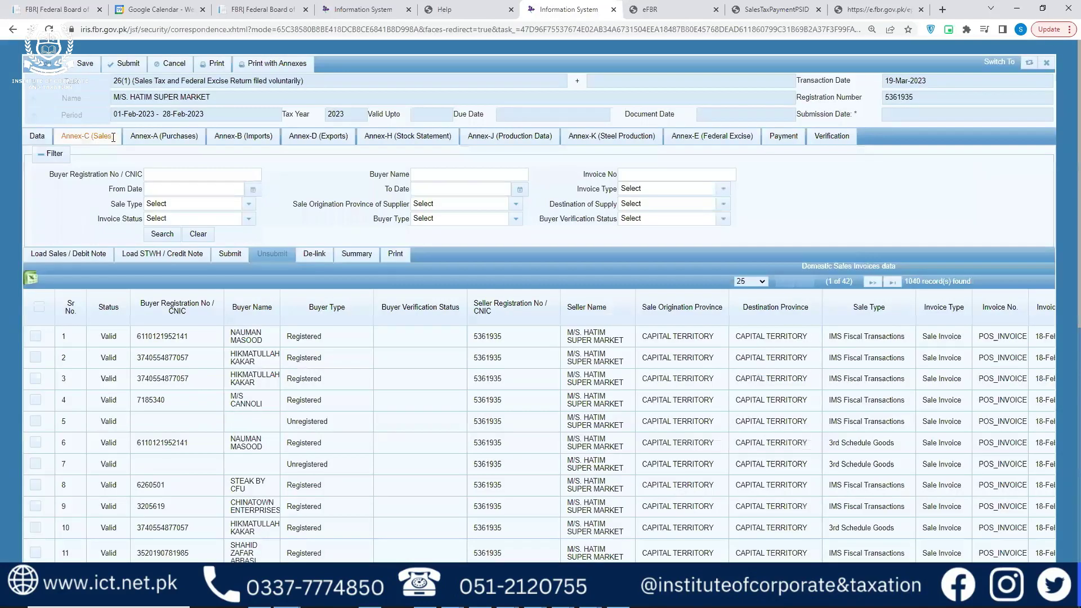
{"action": "left_click", "coordinate": [193, 169]}
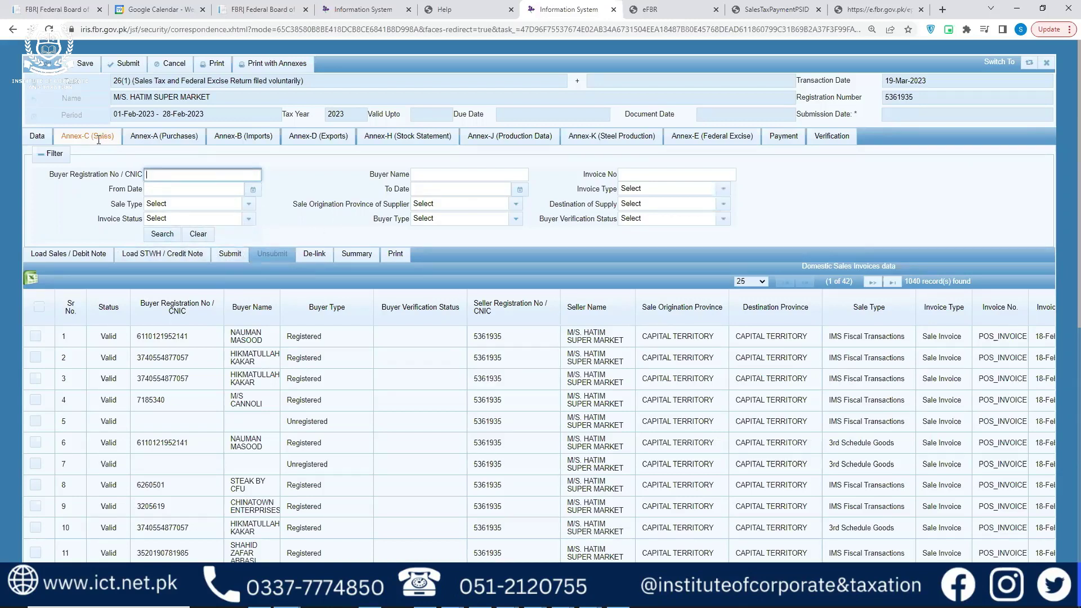
{"action": "left_click", "coordinate": [58, 259]}
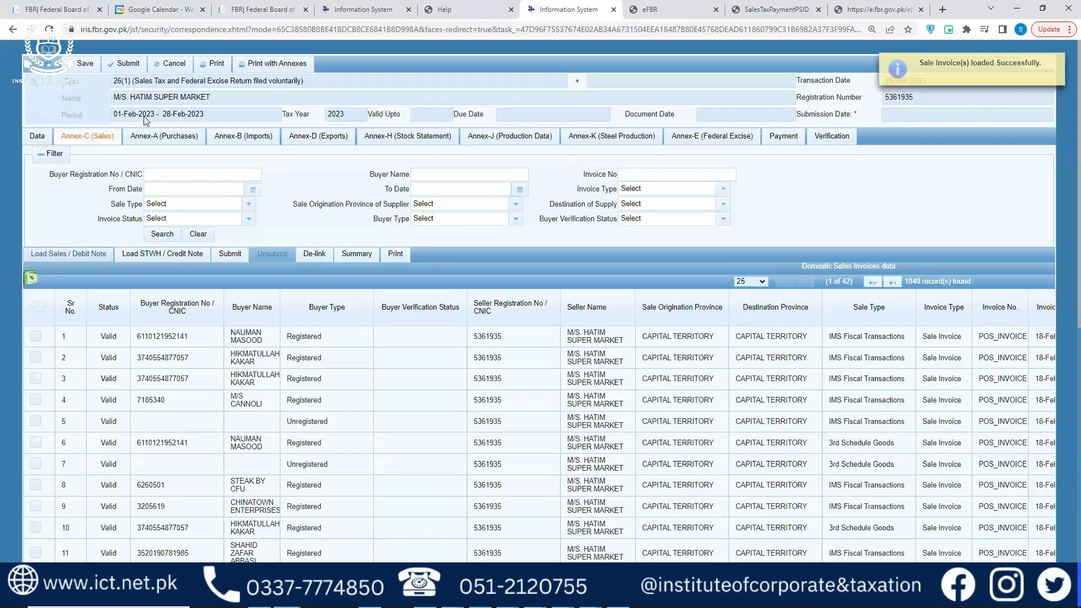
- Open the Load Invoices dialog from the Annex-A (Purchases) annexure
{"action": "left_click", "coordinate": [173, 138]}
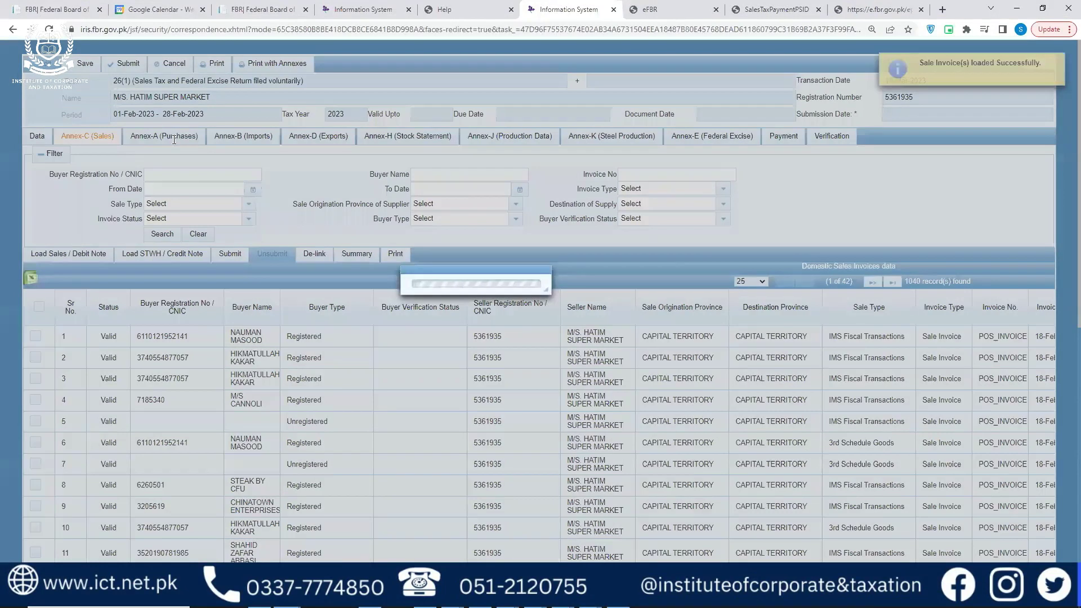
{"action": "left_click", "coordinate": [53, 268]}
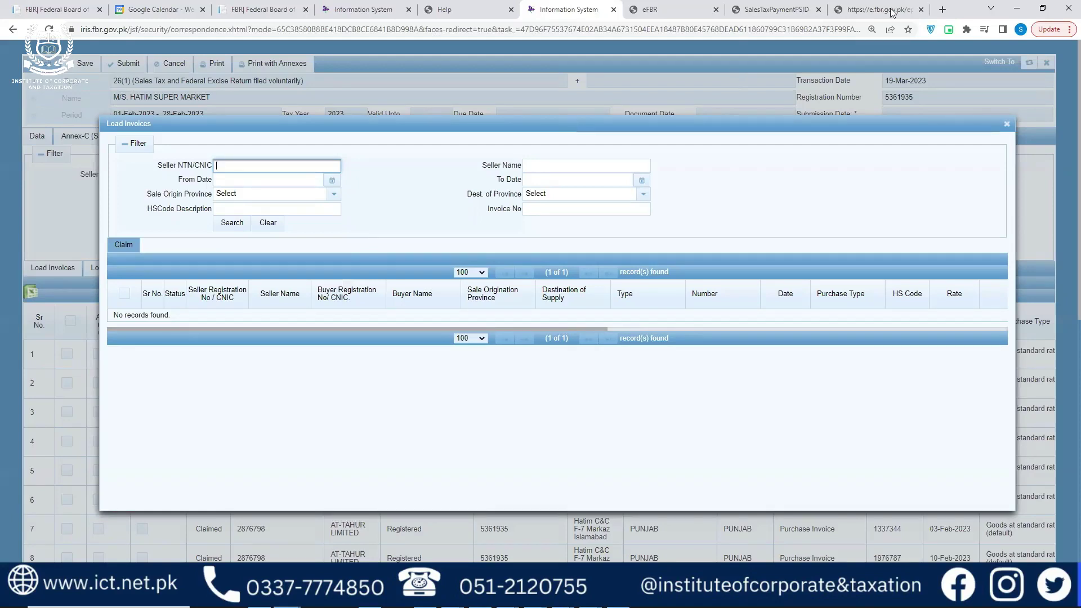
- Dismiss the Load Invoices dialog and move to the Sales Tax Invoice Management tab
{"action": "left_click", "coordinate": [1006, 124]}
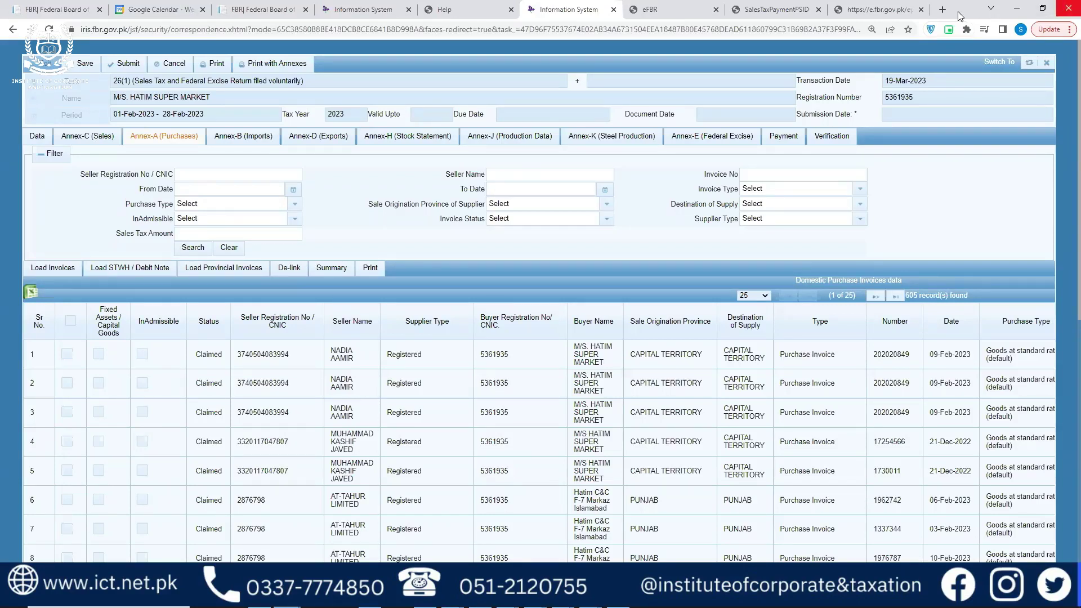
{"action": "left_click", "coordinate": [360, 9]}
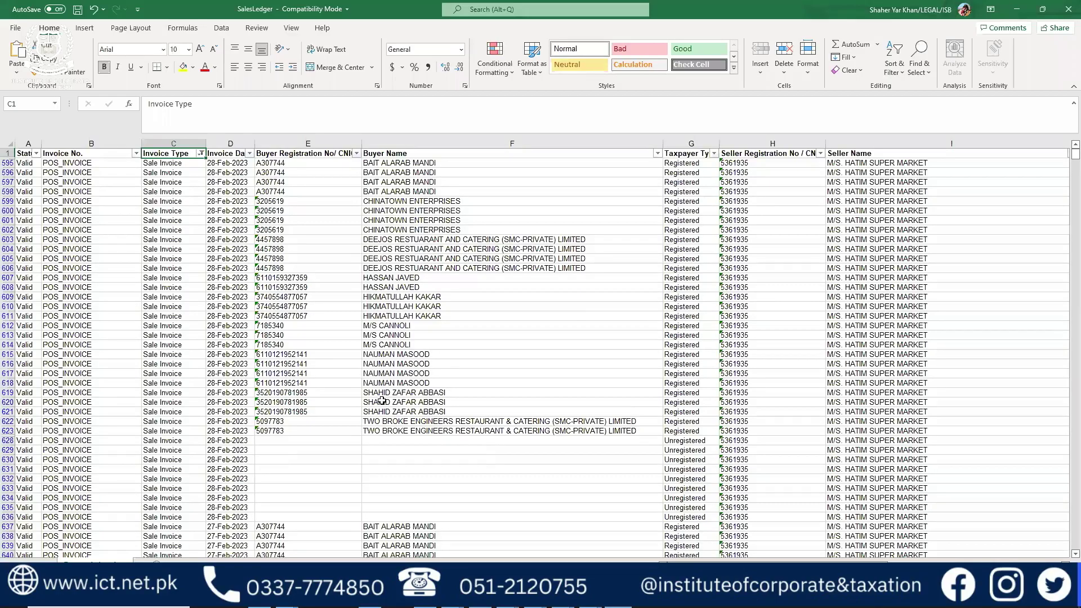
- Locate ledger row 660 in the SalesLedger sheet and check its invoice type
{"action": "scroll", "coordinate": [381, 401], "scroll_direction": "down", "scroll_amount": 20}
{"action": "scroll", "coordinate": [381, 401], "scroll_direction": "up", "scroll_amount": 18}
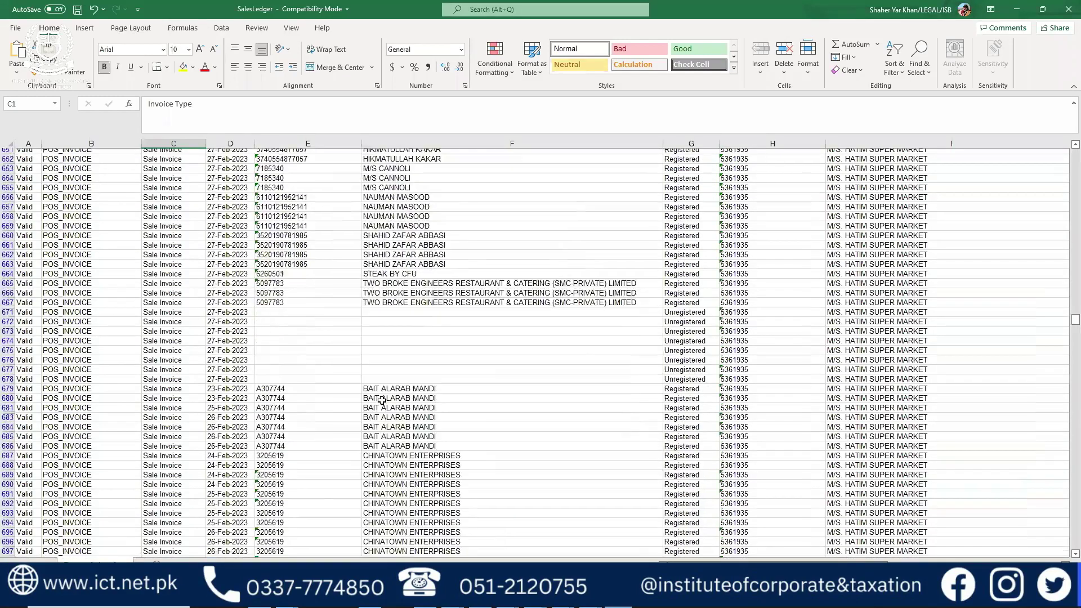
{"action": "scroll", "coordinate": [382, 401], "scroll_direction": "up", "scroll_amount": 5}
{"action": "scroll", "coordinate": [382, 401], "scroll_direction": "down", "scroll_amount": 8}
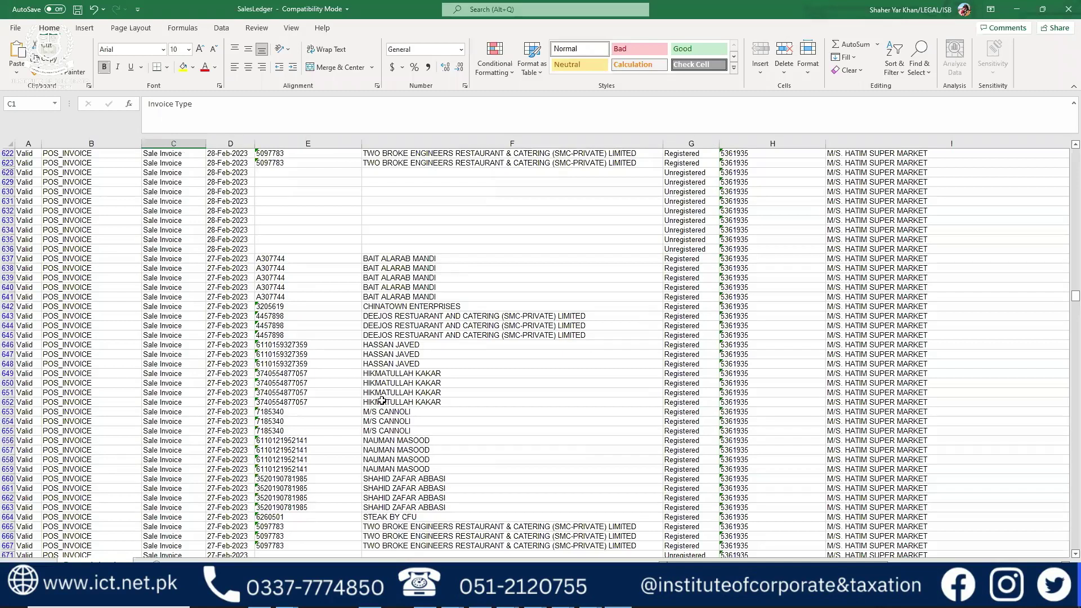
{"action": "left_click", "coordinate": [93, 372]}
{"action": "key", "text": "Right"}
{"action": "key", "text": "Down"}
{"action": "key", "text": "Down"}
{"action": "key", "text": "Down"}
{"action": "key", "text": "Down"}
{"action": "key", "text": "Down"}
{"action": "key", "text": "Down"}
{"action": "key", "text": "Down"}
{"action": "key", "text": "Down"}
{"action": "key", "text": "Down"}
{"action": "key", "text": "Down"}
{"action": "key", "text": "Down"}
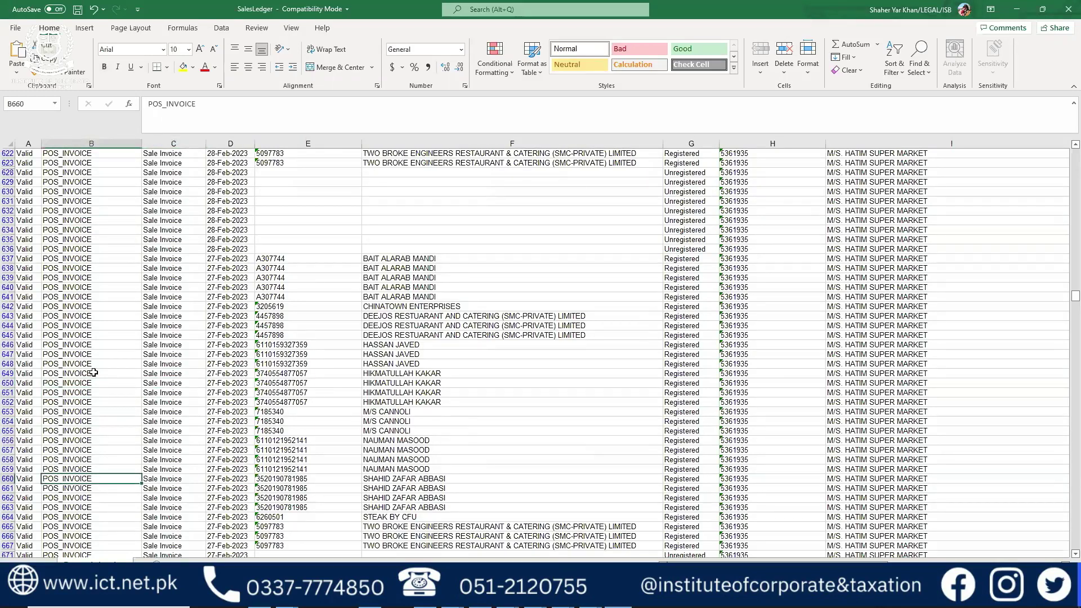
- Review row 660's taxpayer type, quantity and value figures, then minimize Excel
{"action": "key", "text": "Right"}
{"action": "key", "text": "Right"}
{"action": "key", "text": "Right"}
{"action": "key", "text": "Right"}
{"action": "key", "text": "Right"}
{"action": "key", "text": "Right"}
{"action": "key", "text": "Right"}
{"action": "key", "text": "Right"}
{"action": "key", "text": "Right"}
{"action": "key", "text": "Right"}
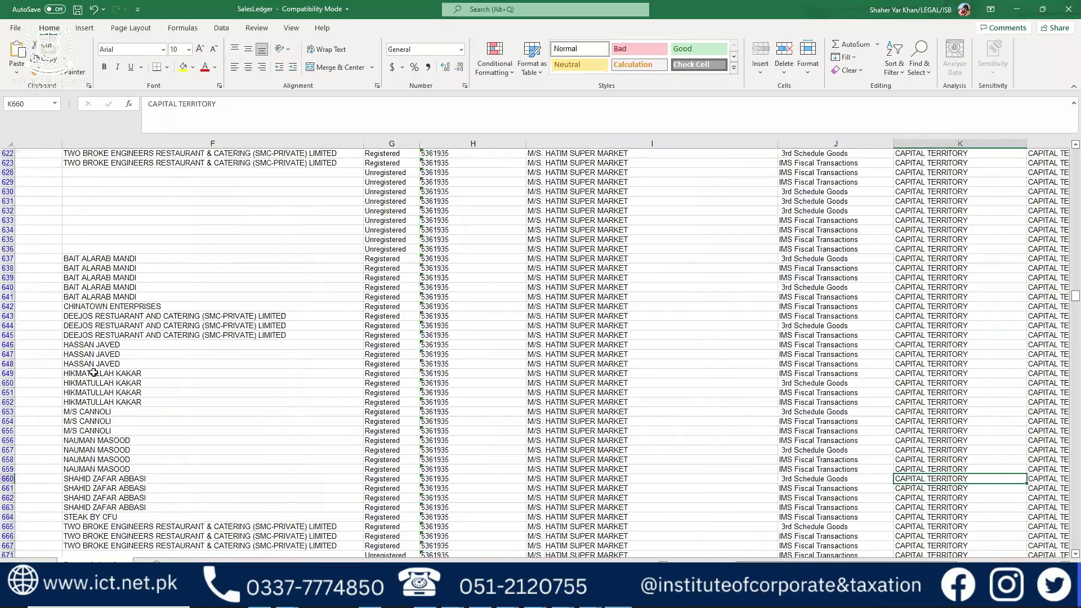
{"action": "key", "text": "Right"}
{"action": "key", "text": "Right"}
{"action": "key", "text": "Right"}
{"action": "key", "text": "Right"}
{"action": "key", "text": "Right"}
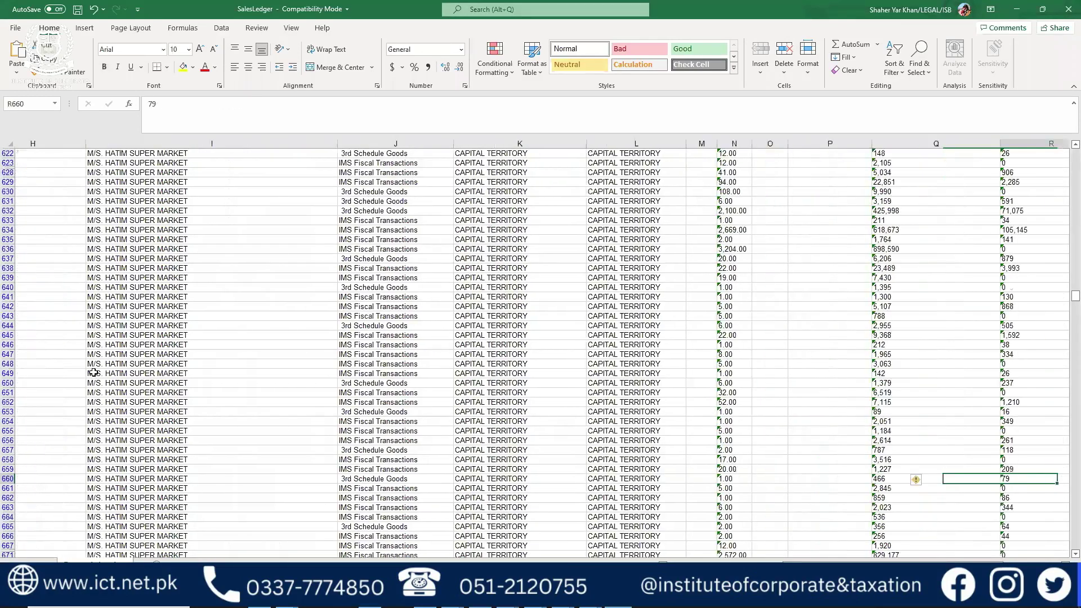
{"action": "key", "text": "Left"}
{"action": "key", "text": "Left"}
{"action": "key", "text": "Left"}
{"action": "key", "text": "Left"}
{"action": "key", "text": "Left"}
{"action": "key", "text": "Left"}
{"action": "key", "text": "Left"}
{"action": "key", "text": "Left"}
{"action": "key", "text": "Left"}
{"action": "key", "text": "Left"}
{"action": "key", "text": "Left"}
{"action": "key", "text": "Left"}
{"action": "key", "text": "Left"}
{"action": "key", "text": "Left"}
{"action": "key", "text": "Left"}
{"action": "key", "text": "Left"}
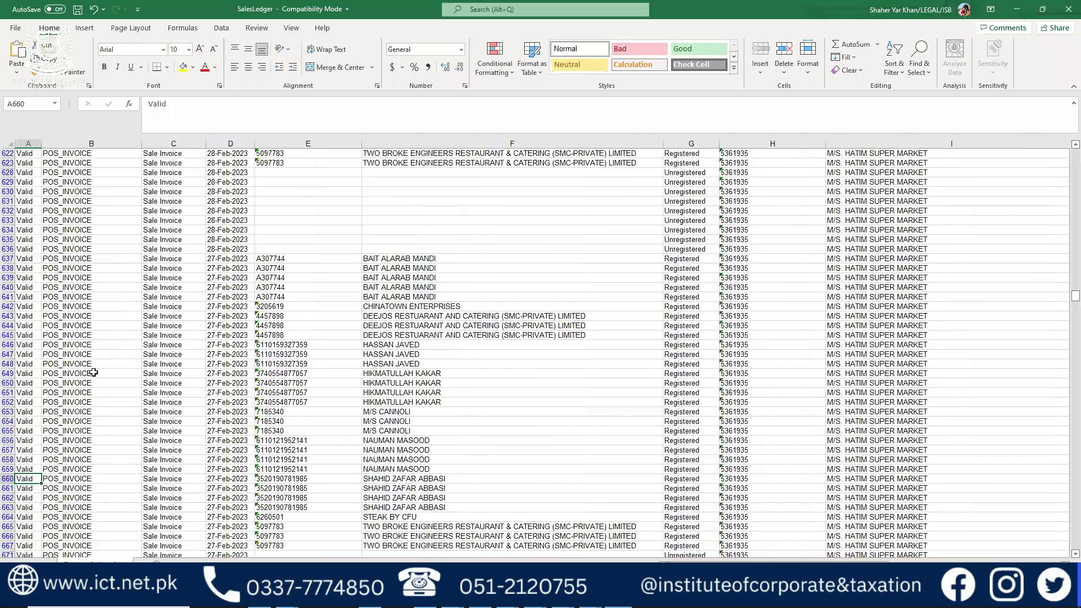
{"action": "key", "text": "Right"}
{"action": "key", "text": "Right"}
{"action": "key", "text": "Right"}
{"action": "key", "text": "Right"}
{"action": "key", "text": "Right"}
{"action": "key", "text": "Right"}
{"action": "key", "text": "Right"}
{"action": "key", "text": "Right"}
{"action": "key", "text": "Right"}
{"action": "key", "text": "Right"}
{"action": "key", "text": "Right"}
{"action": "key", "text": "Right"}
{"action": "key", "text": "Right"}
{"action": "key", "text": "Right"}
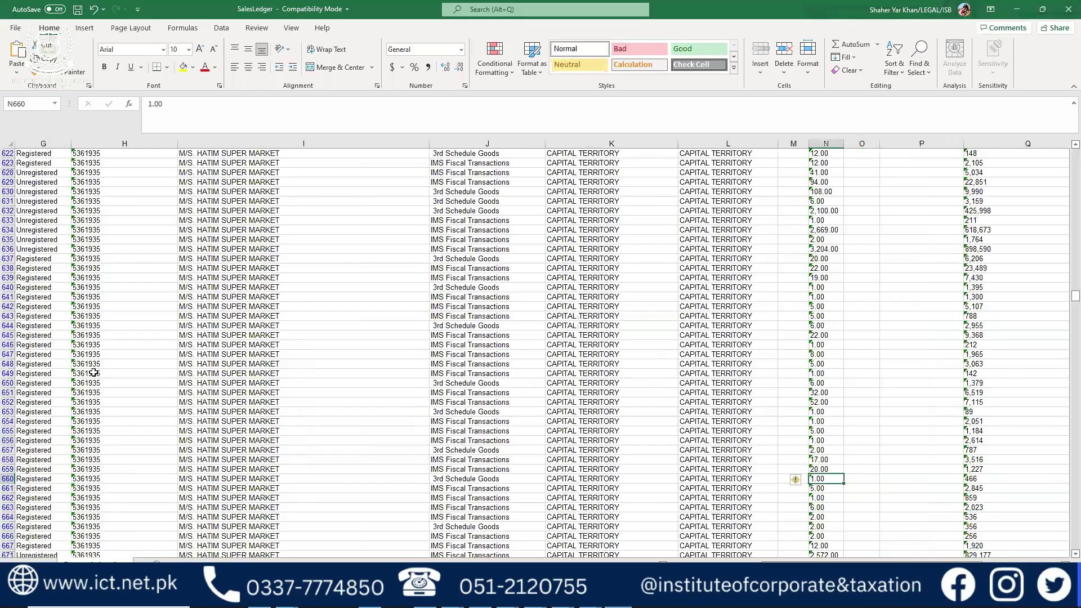
{"action": "key", "text": "Right"}
{"action": "key", "text": "Right"}
{"action": "key", "text": "Right"}
{"action": "key", "text": "Right"}
{"action": "key", "text": "Right"}
{"action": "key", "text": "Right"}
{"action": "key", "text": "Right"}
{"action": "key", "text": "Right"}
{"action": "key", "text": "Right"}
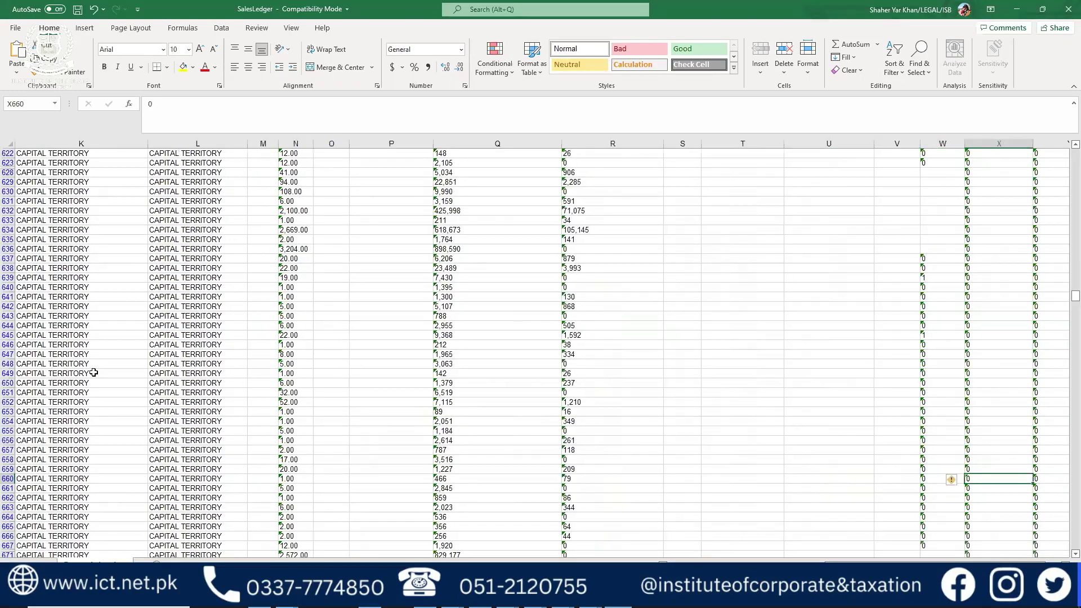
{"action": "key", "text": "Left"}
{"action": "key", "text": "Left"}
{"action": "key", "text": "Left"}
{"action": "key", "text": "Left"}
{"action": "key", "text": "Left"}
{"action": "key", "text": "Left"}
{"action": "key", "text": "Left"}
{"action": "key", "text": "Left"}
{"action": "key", "text": "Left"}
{"action": "key", "text": "Left"}
{"action": "key", "text": "Left"}
{"action": "key", "text": "Left"}
{"action": "key", "text": "Left"}
{"action": "key", "text": "Left"}
{"action": "key", "text": "Left"}
{"action": "key", "text": "Left"}
{"action": "key", "text": "Left"}
{"action": "key", "text": "Left"}
{"action": "key", "text": "Left"}
{"action": "key", "text": "Left"}
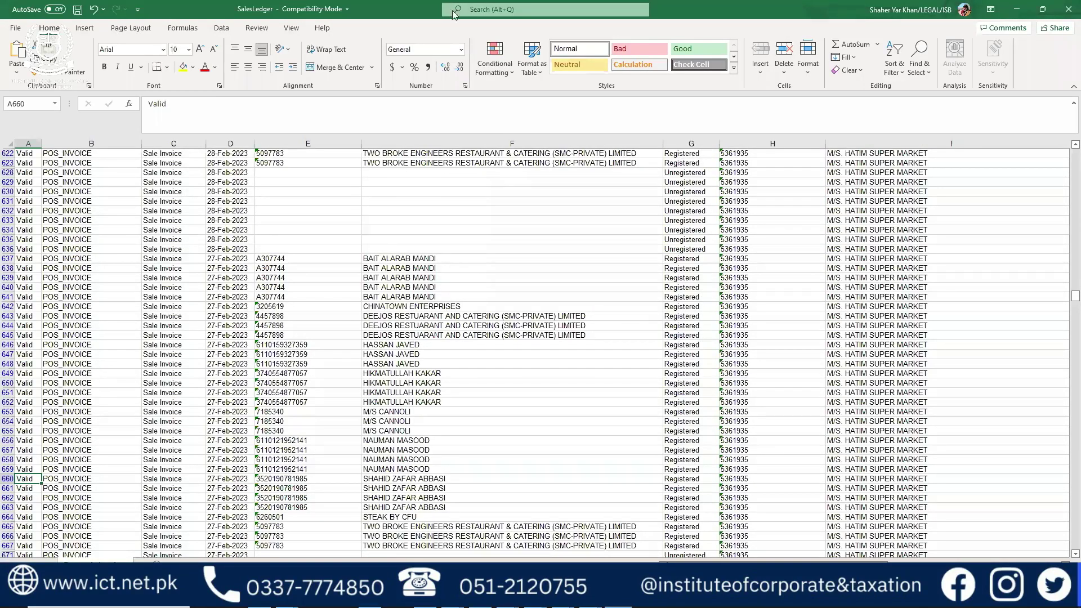
{"action": "left_click", "coordinate": [1015, 12]}
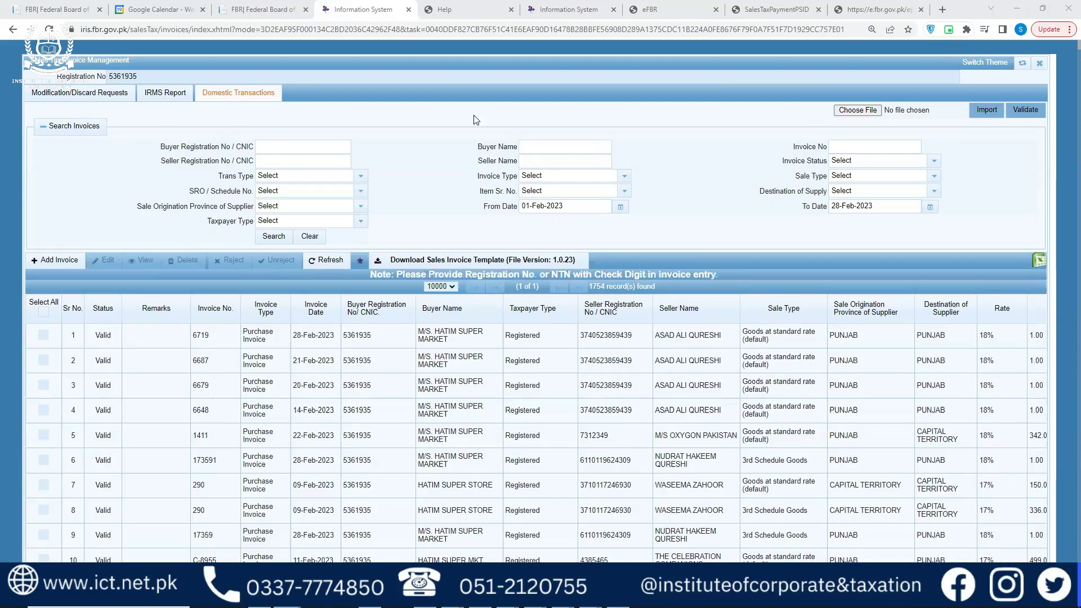
- Close the February 2023 sales tax return form, discarding unsaved data
{"action": "left_click", "coordinate": [629, 7]}
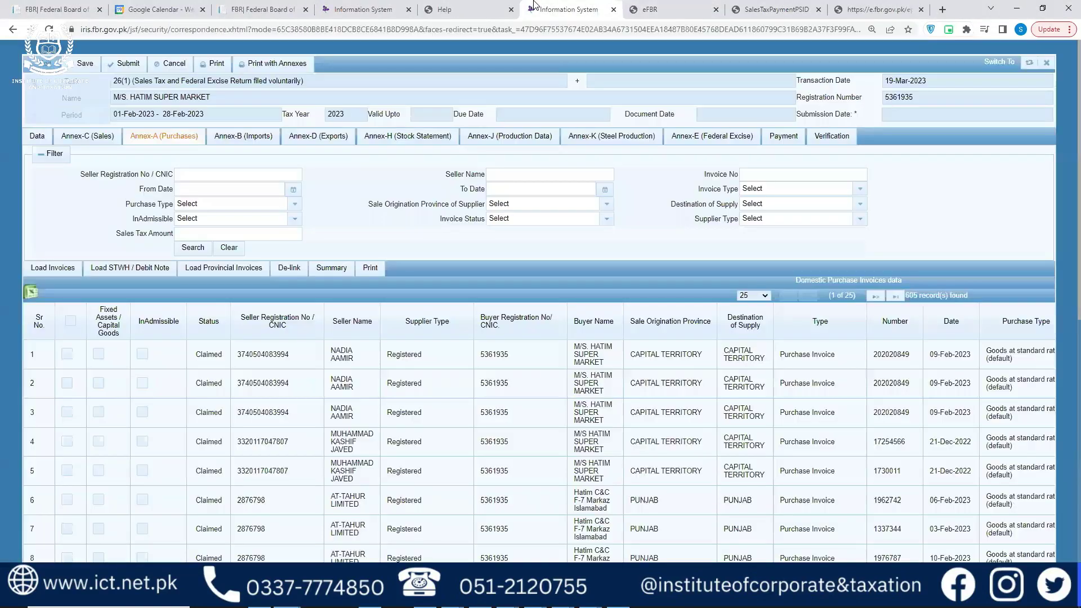
{"action": "left_click", "coordinate": [557, 9]}
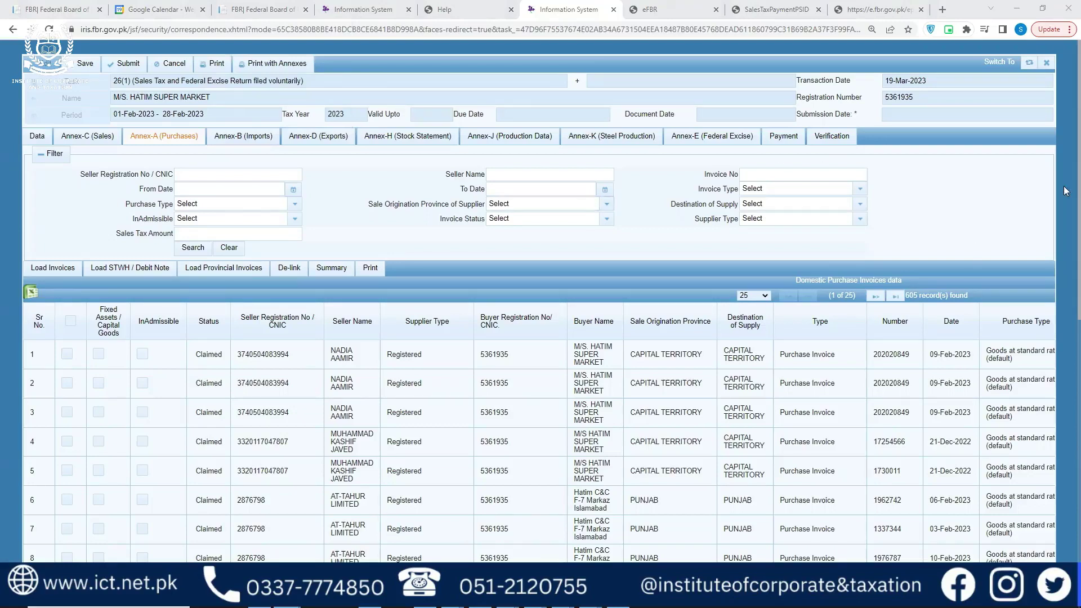
{"action": "left_click", "coordinate": [1047, 62]}
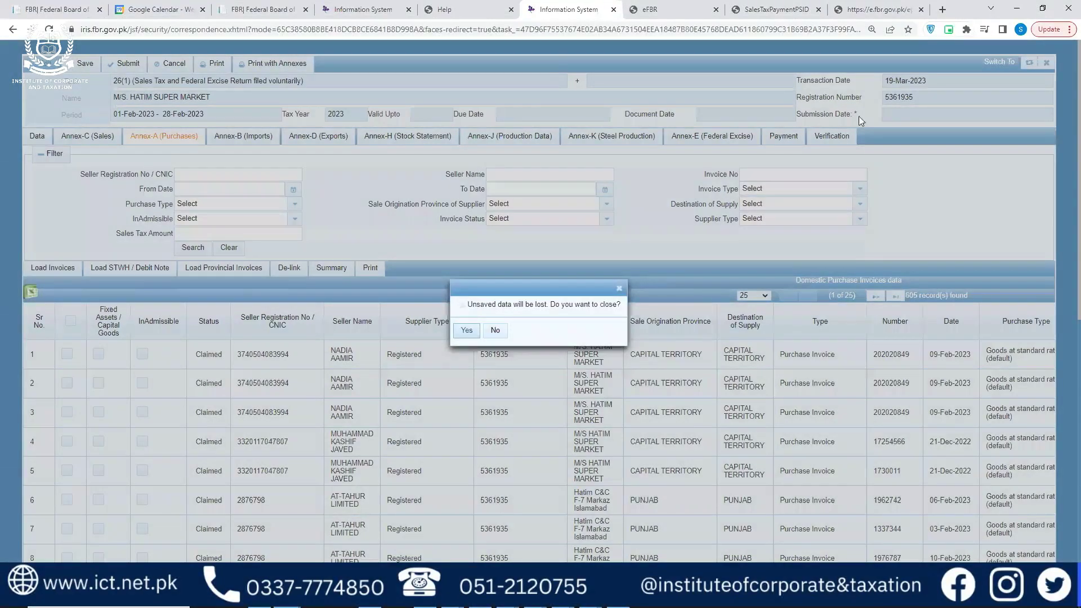
{"action": "left_click", "coordinate": [467, 331]}
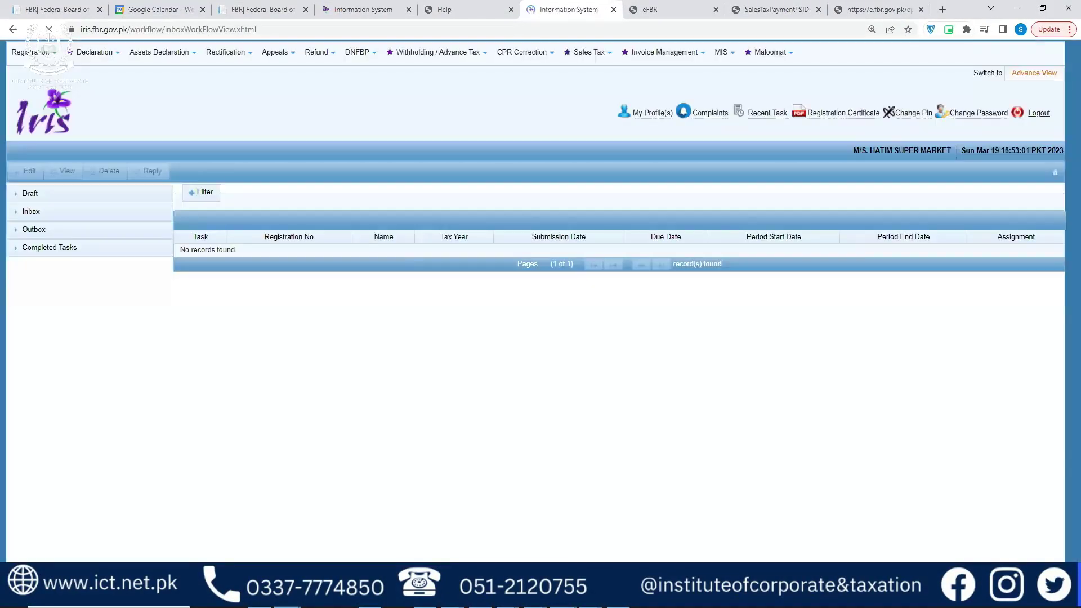
- Present the Orientation - Tax slideshow from slide 1, showing the CTA slide
{"action": "mouse_move", "coordinate": [562, 598]}
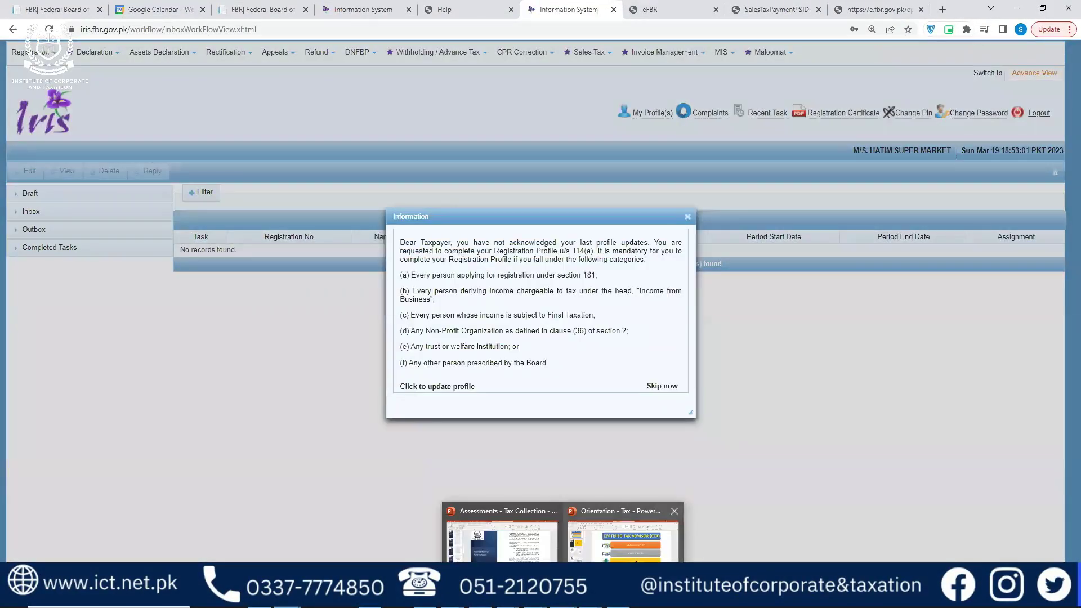
{"action": "left_click", "coordinate": [623, 539]}
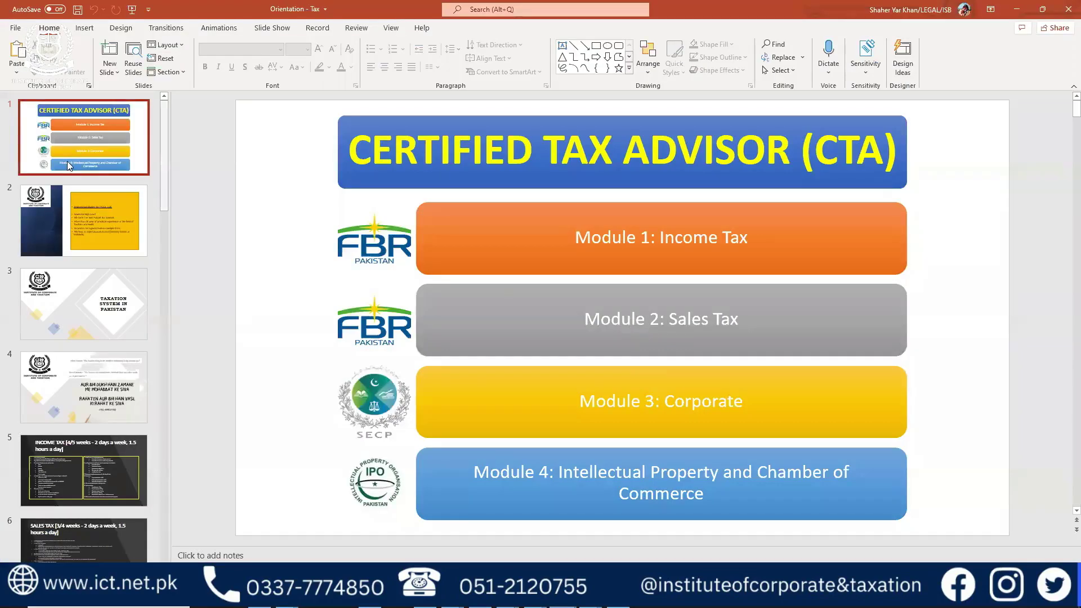
{"action": "key", "text": "F5"}
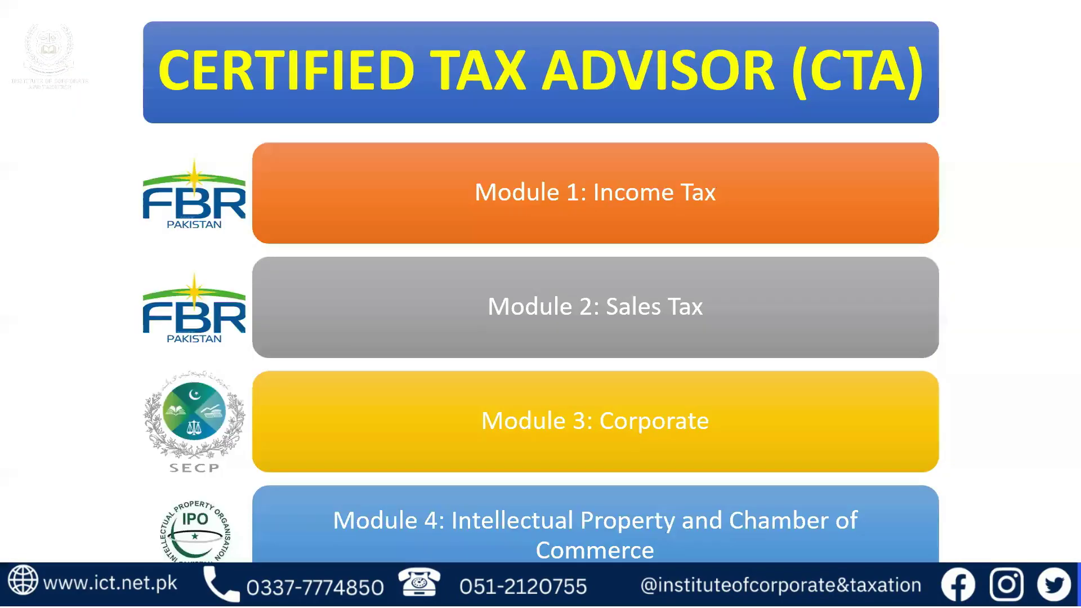